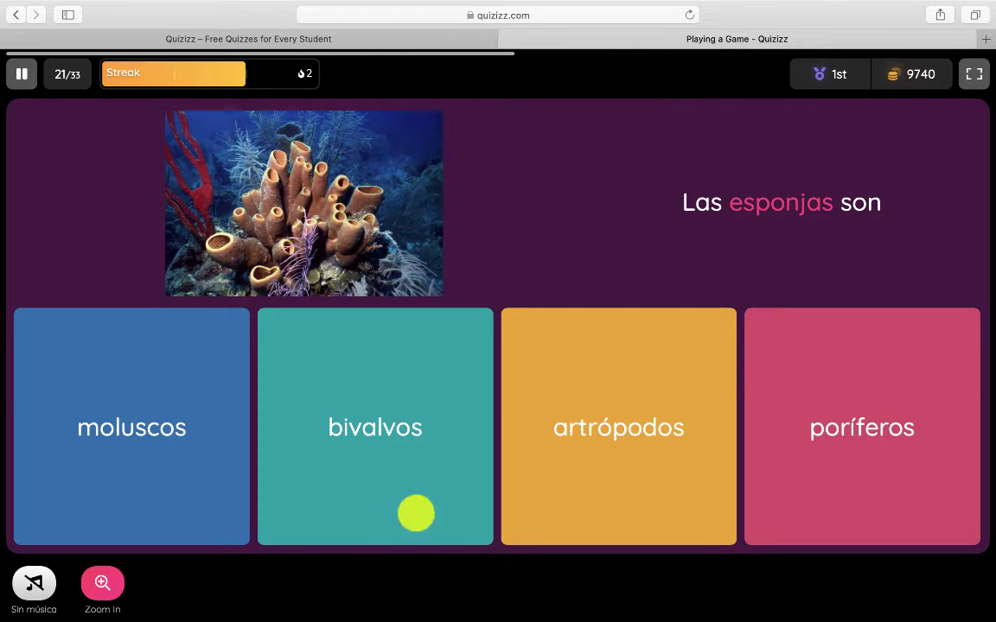
Answer the sponge question with poríferos and the jellyfish question with Cnidarios
{"action": "left_click", "coordinate": [778, 467]}
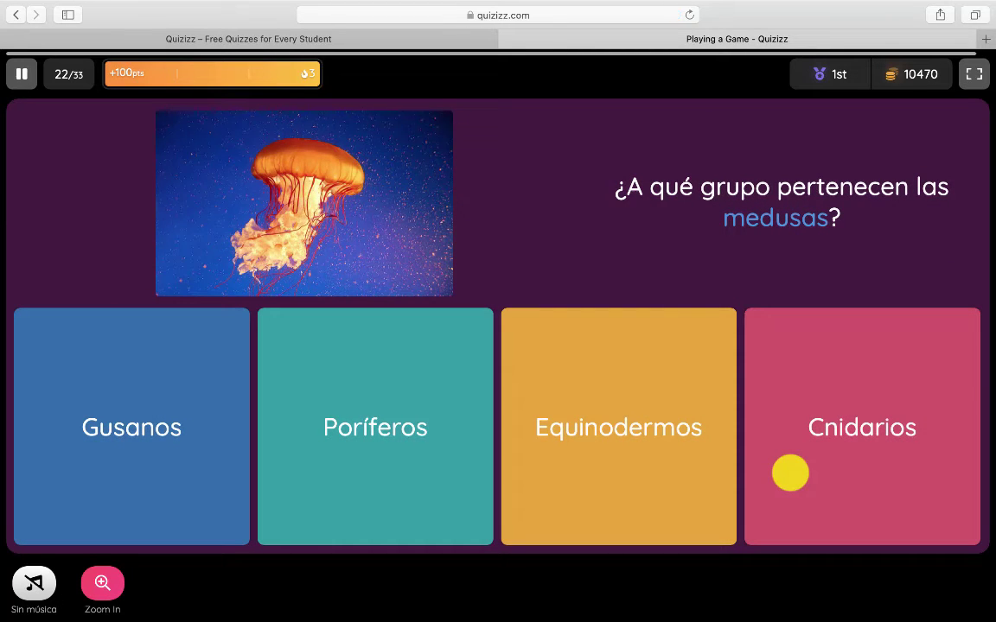
{"action": "left_click", "coordinate": [790, 472]}
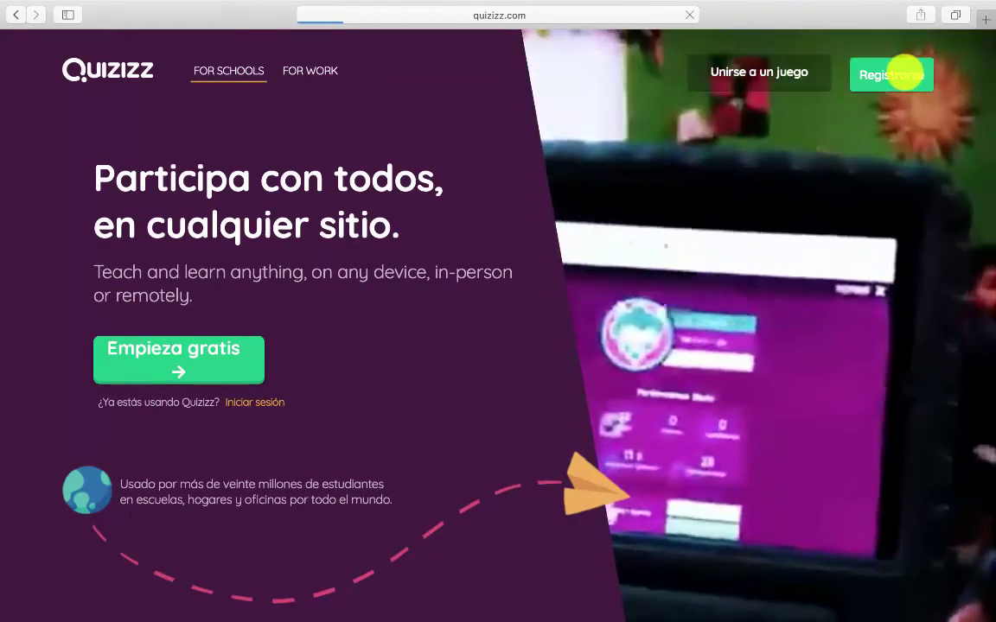
Open the Registrarse / Iniciar sesión form from the Quizizz home page
{"action": "left_click", "coordinate": [899, 75]}
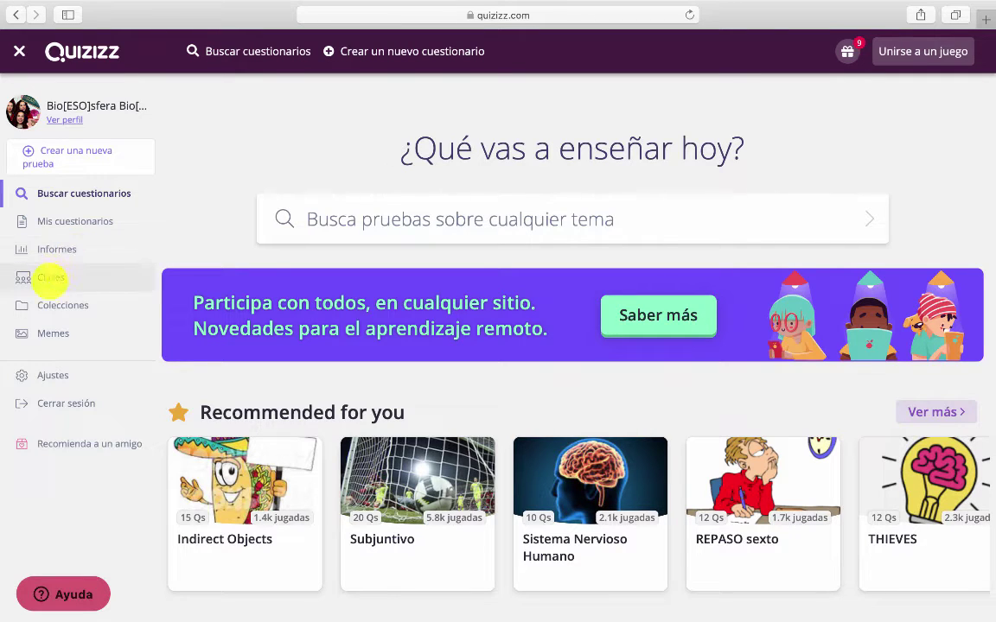
{"action": "left_click", "coordinate": [60, 278]}
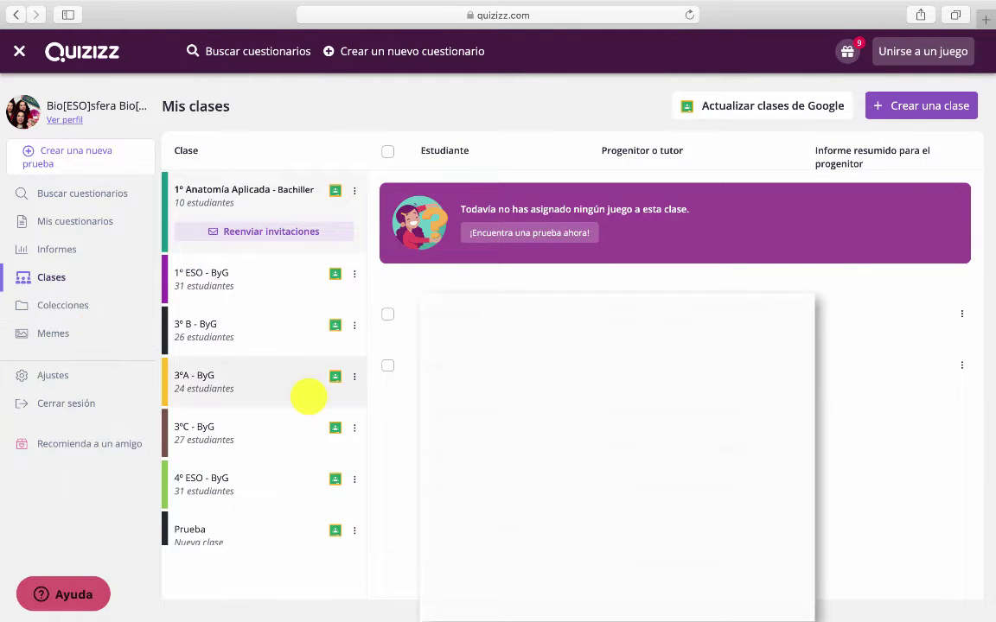
{"action": "left_click", "coordinate": [90, 306]}
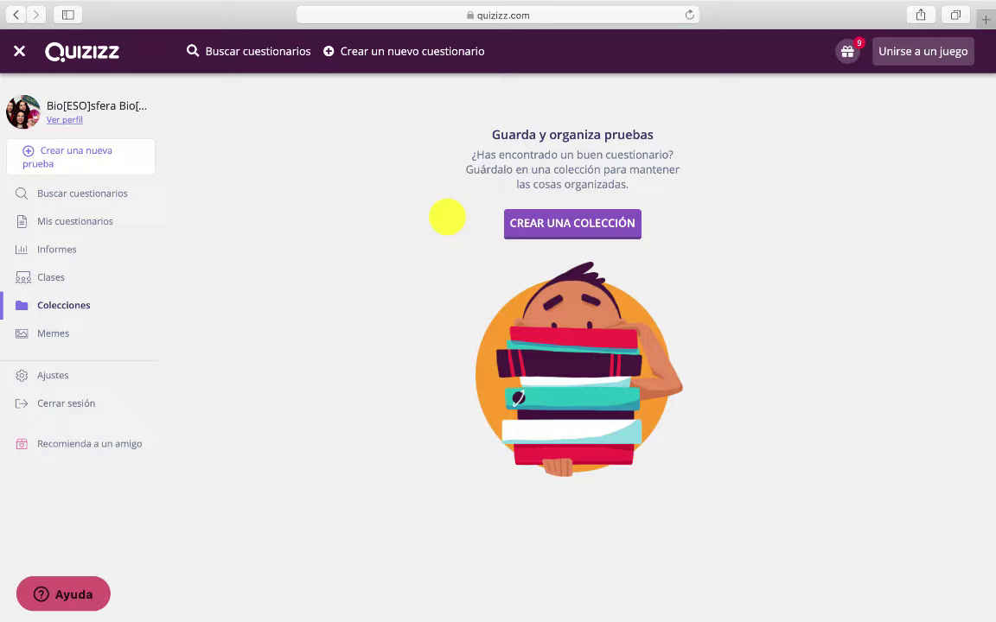
{"action": "left_click", "coordinate": [54, 333]}
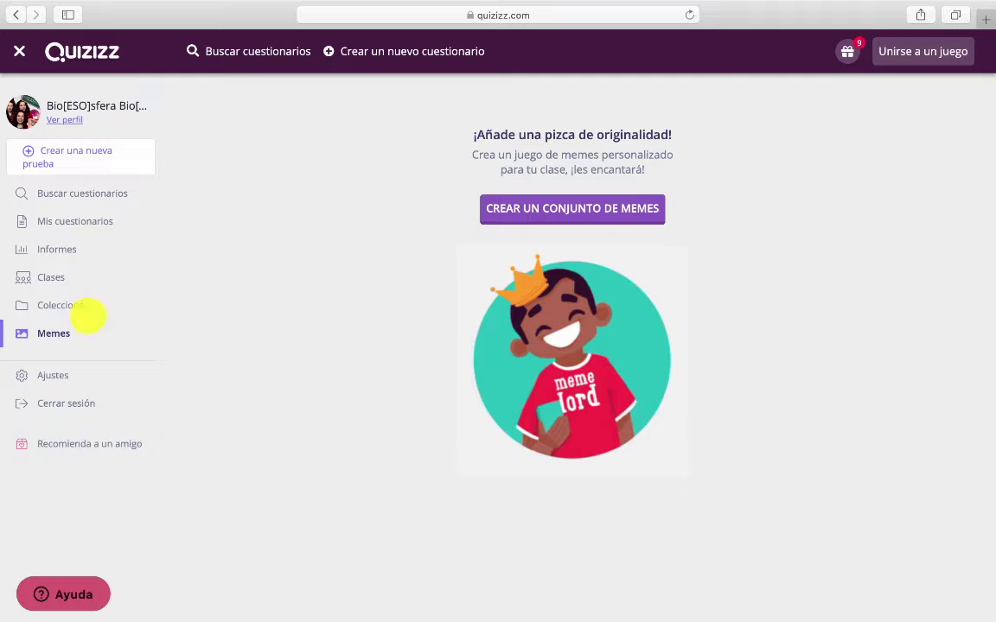
{"action": "left_click", "coordinate": [99, 197]}
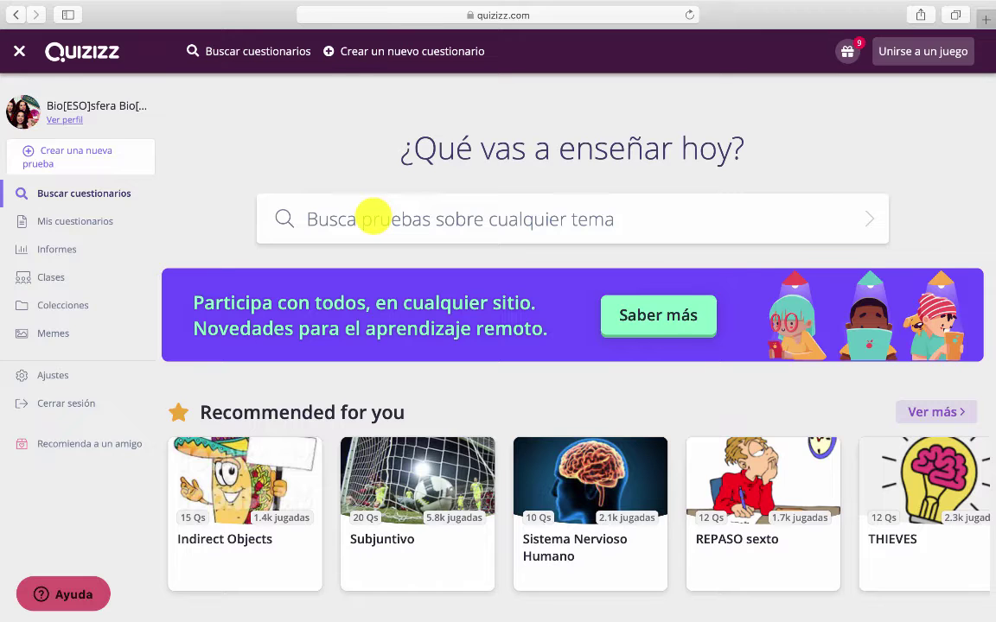
Search for 'los vertebrados' and browse the 188553 results and their question previews
{"action": "left_click", "coordinate": [374, 213]}
{"action": "type", "text": "los vertebrados"}
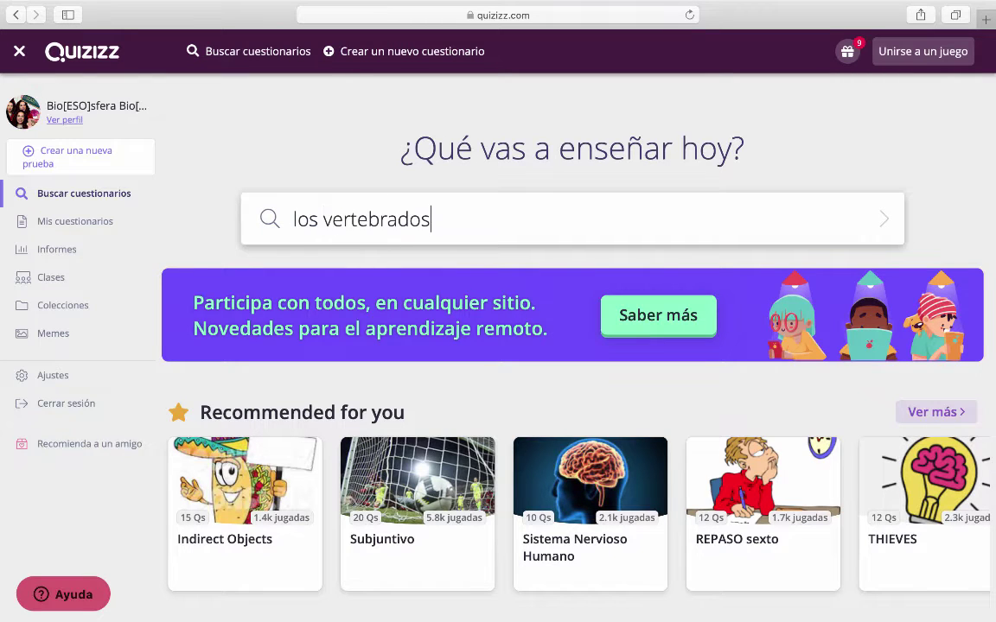
{"action": "key", "text": "Return"}
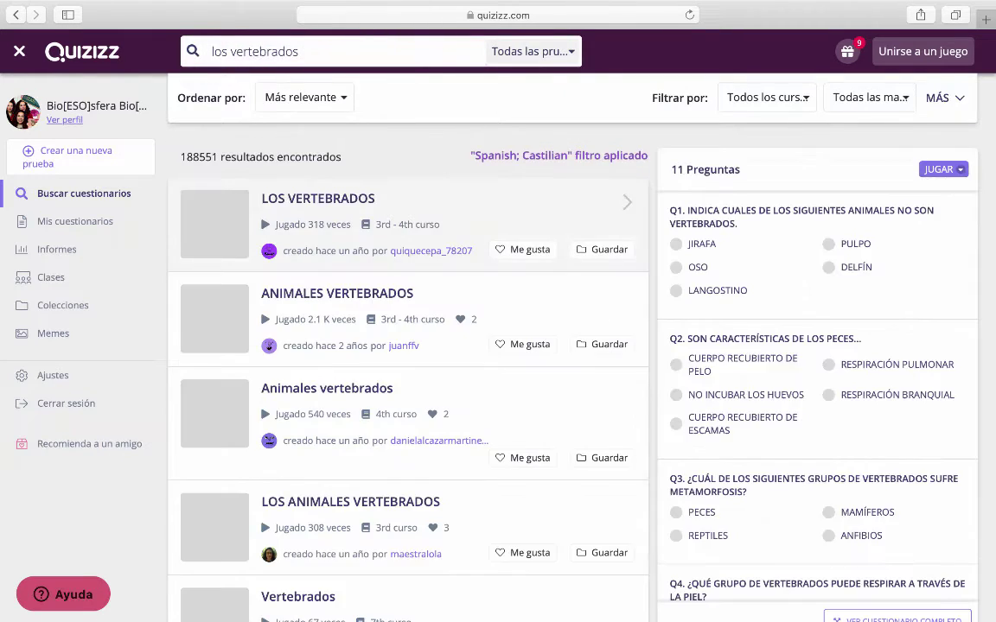
{"action": "scroll", "coordinate": [361, 339], "scroll_direction": "down", "scroll_amount": 10}
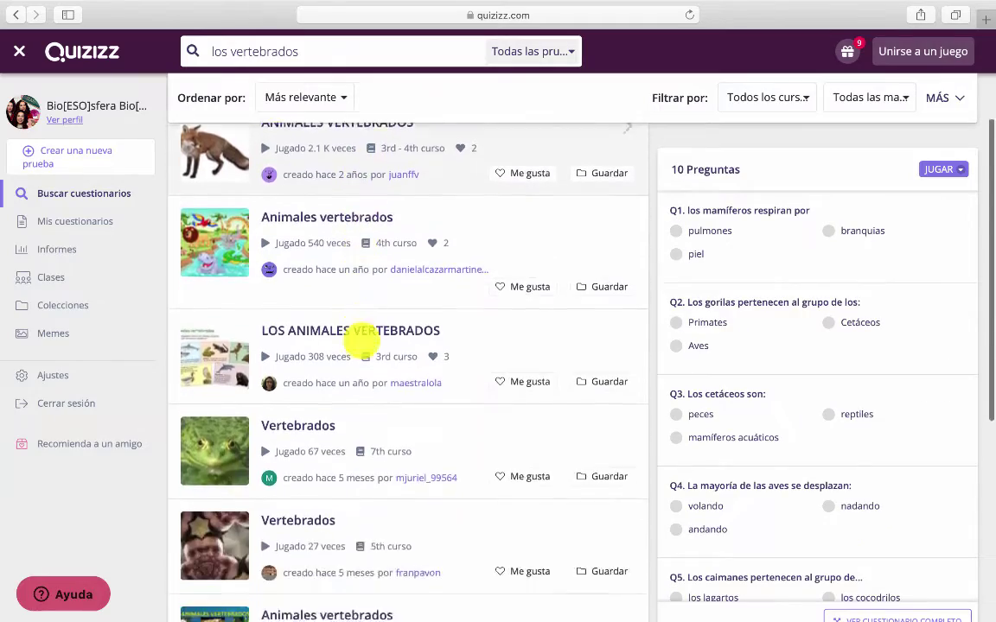
{"action": "scroll", "coordinate": [362, 339], "scroll_direction": "down", "scroll_amount": 10}
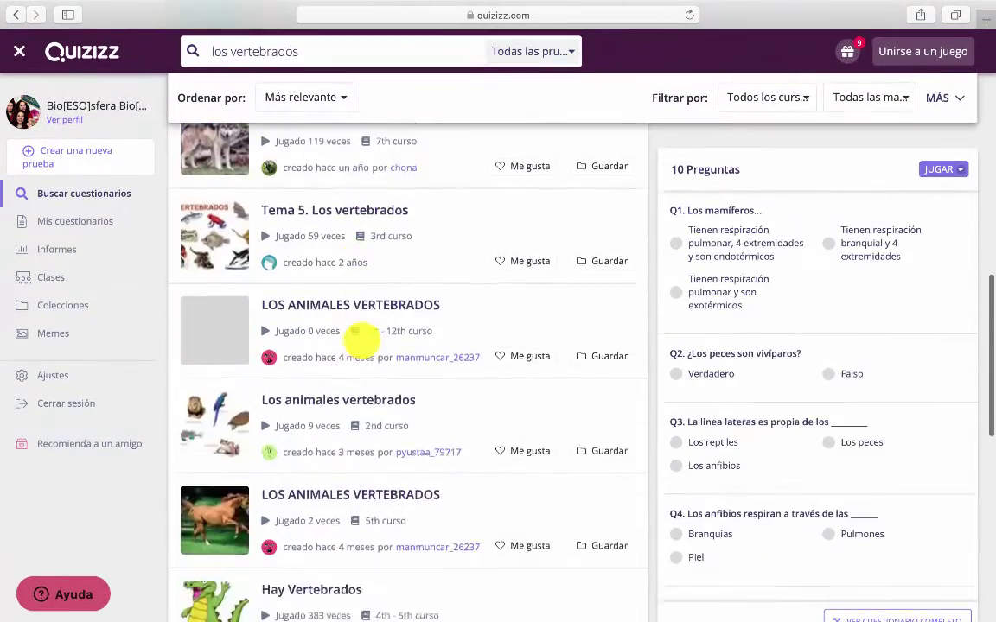
{"action": "scroll", "coordinate": [361, 339], "scroll_direction": "up", "scroll_amount": 20}
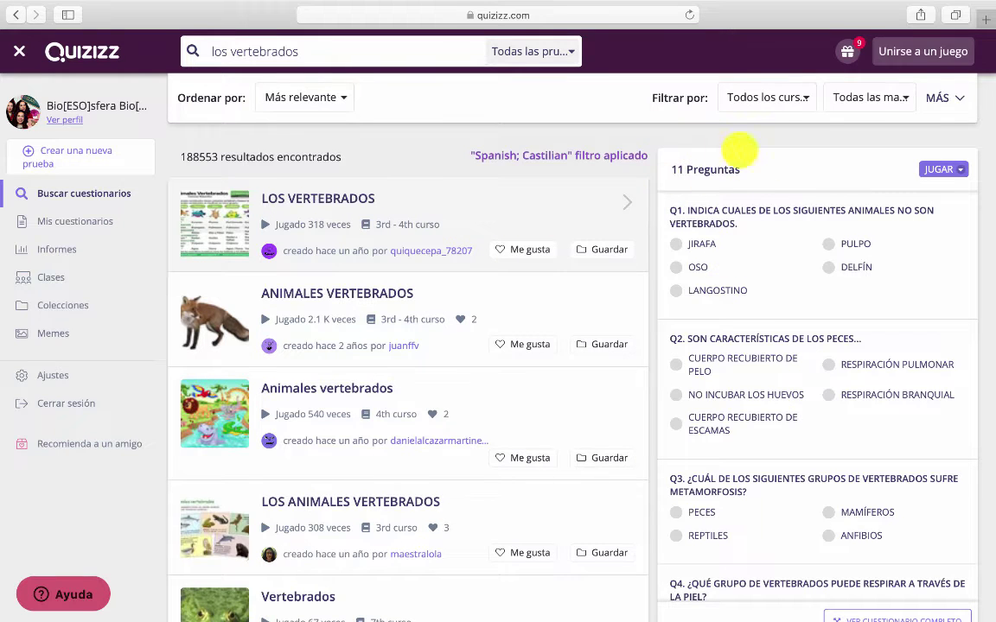
{"action": "scroll", "coordinate": [766, 395], "scroll_direction": "down", "scroll_amount": 10}
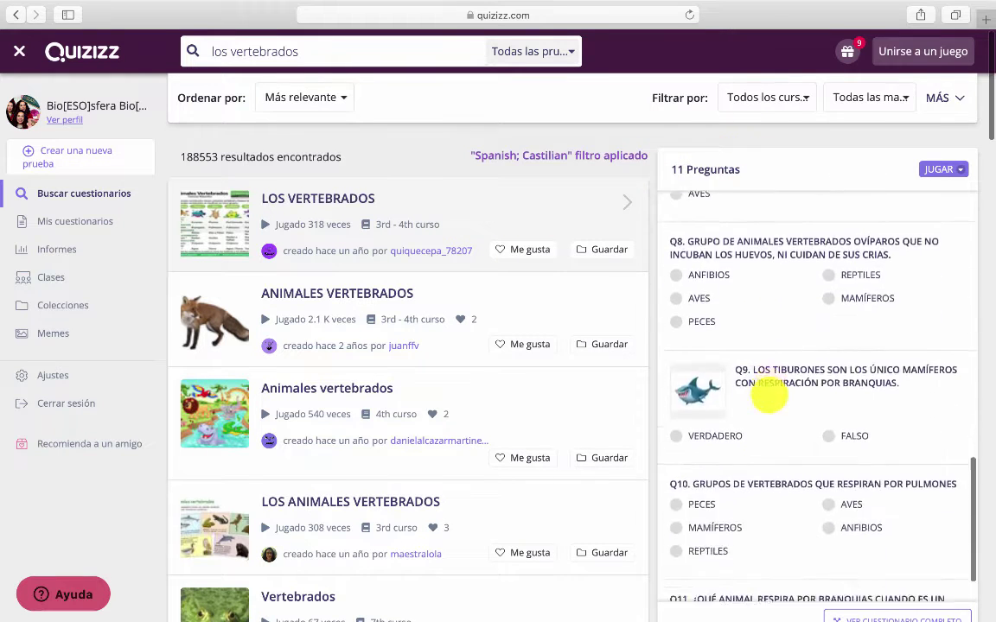
{"action": "left_click", "coordinate": [382, 200]}
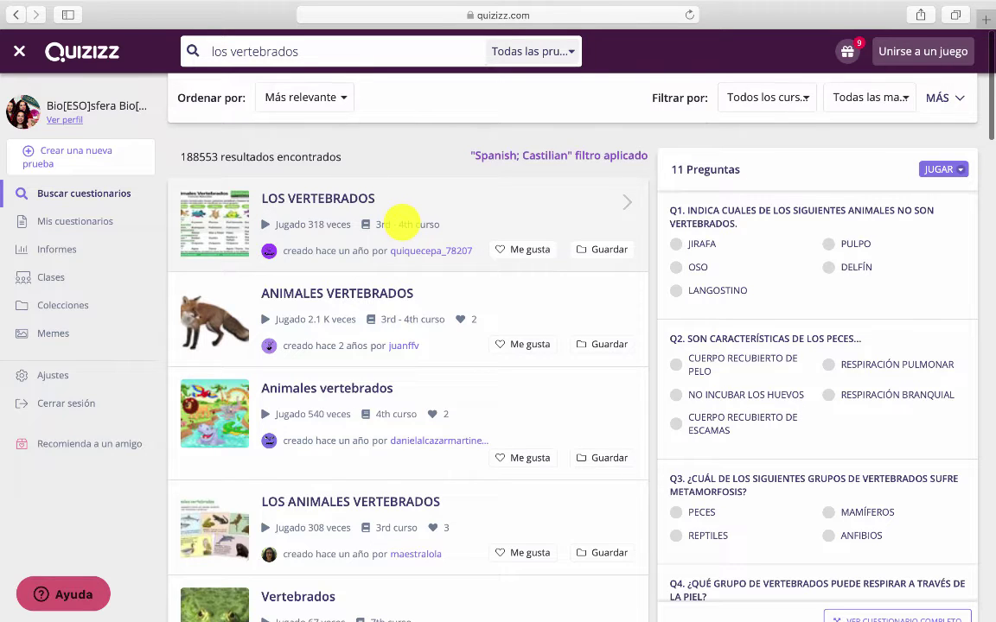
{"action": "scroll", "coordinate": [403, 223], "scroll_direction": "down", "scroll_amount": 1}
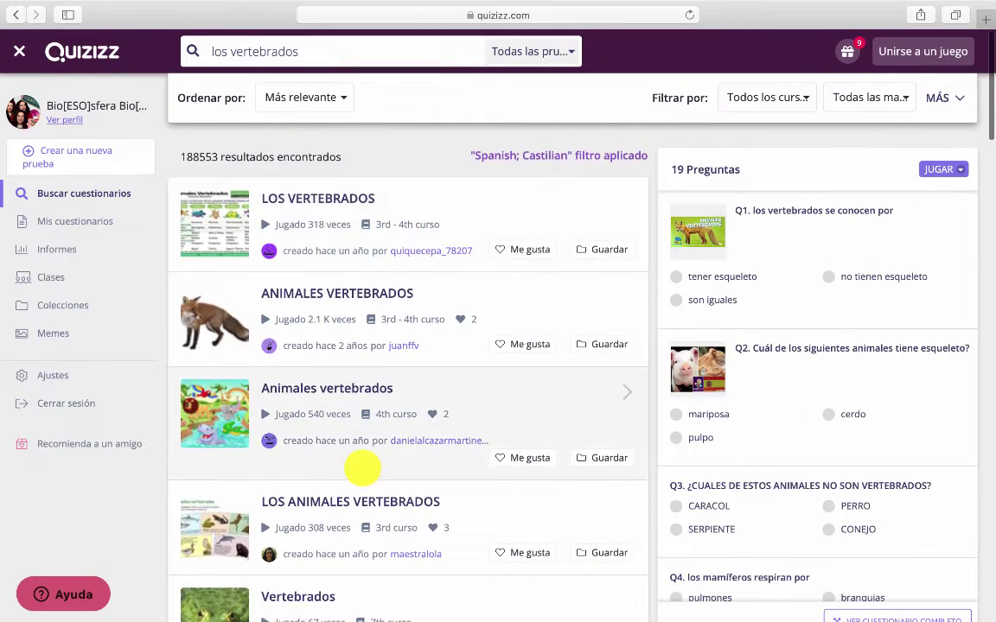
{"action": "scroll", "coordinate": [361, 470], "scroll_direction": "down", "scroll_amount": 10}
{"action": "scroll", "coordinate": [362, 466], "scroll_direction": "down", "scroll_amount": 2}
{"action": "scroll", "coordinate": [362, 467], "scroll_direction": "up", "scroll_amount": 12}
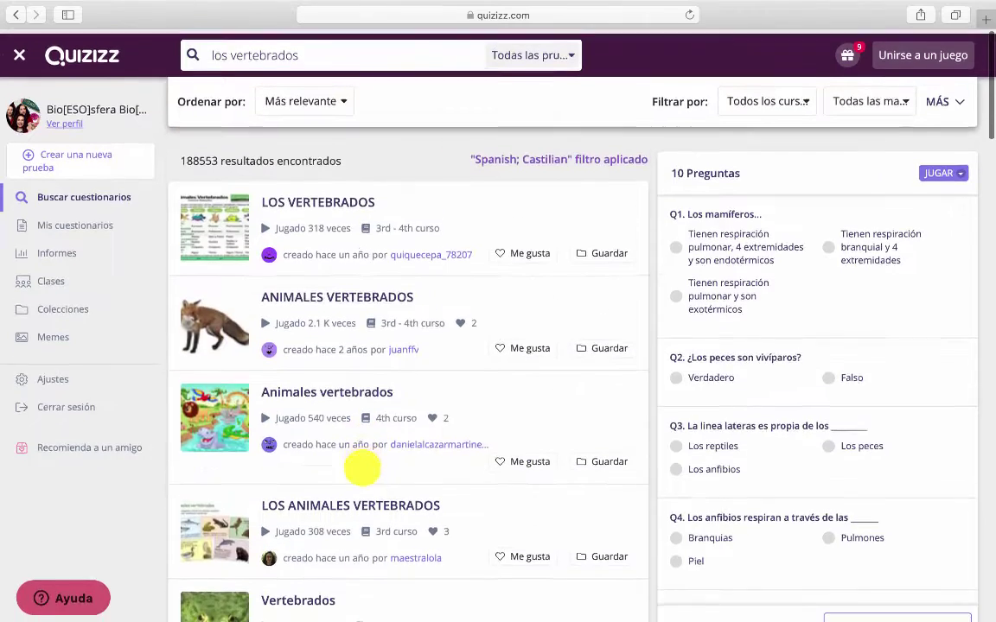
Look over the sort options and course level filter choices, then close them
{"action": "left_click", "coordinate": [326, 99]}
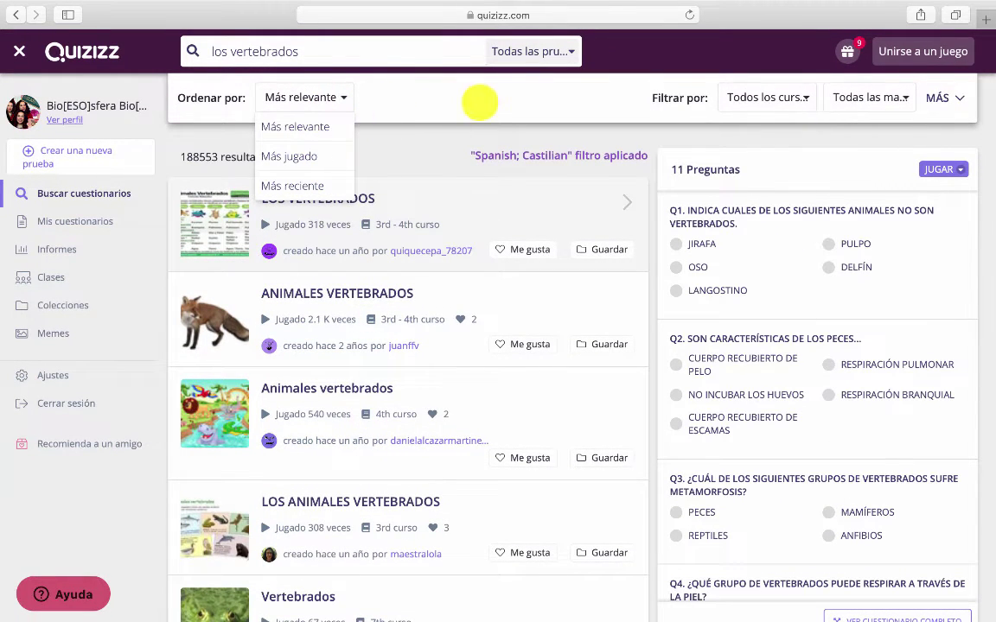
{"action": "left_click", "coordinate": [778, 99]}
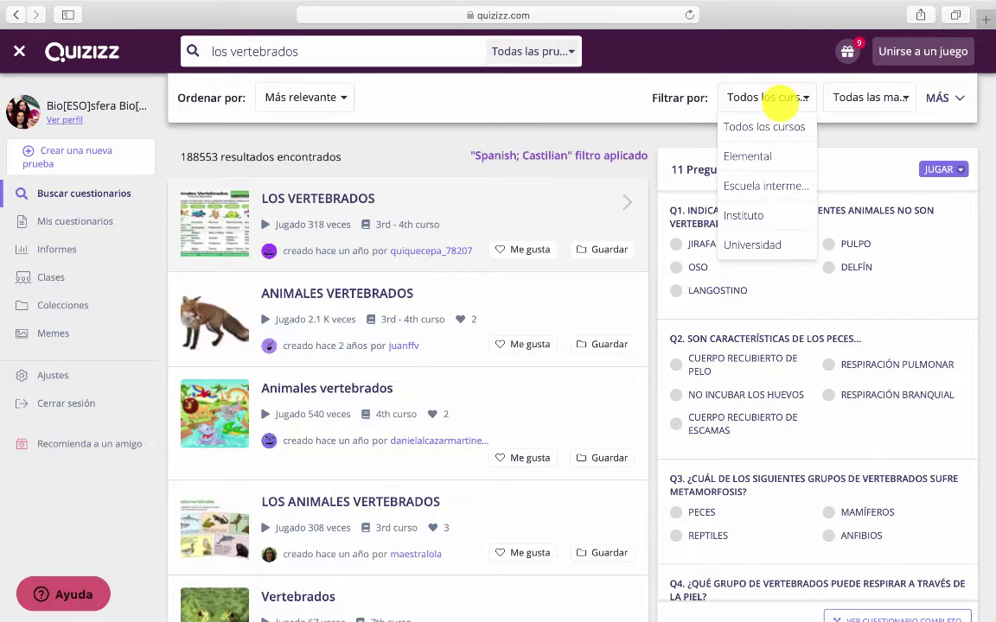
{"action": "left_click", "coordinate": [764, 186]}
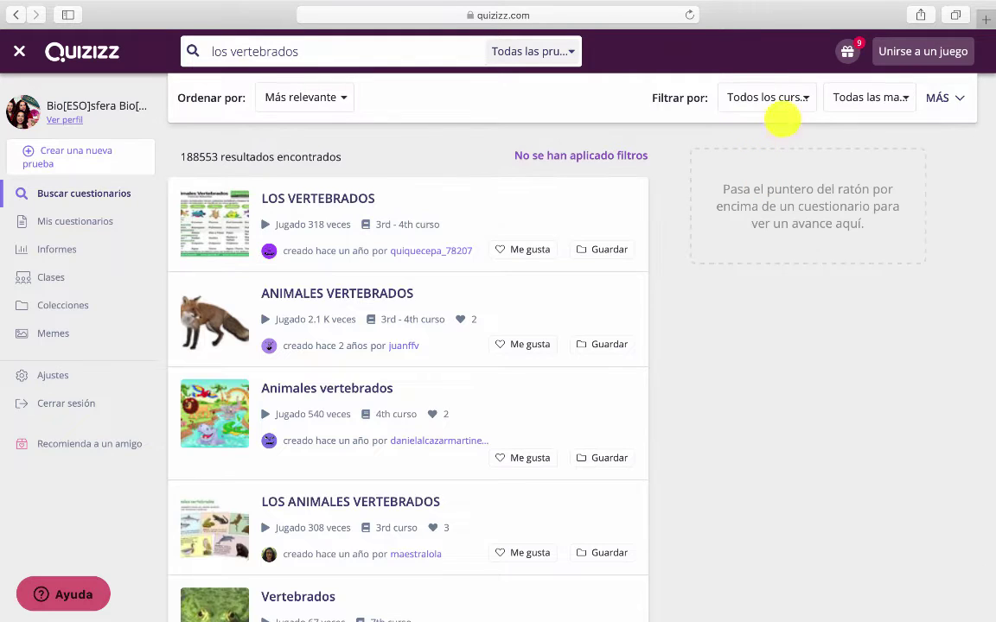
Filter results to Escuela intermedia (36975 matches) and preview the listed vertebrate quizzes
{"action": "left_click", "coordinate": [800, 103]}
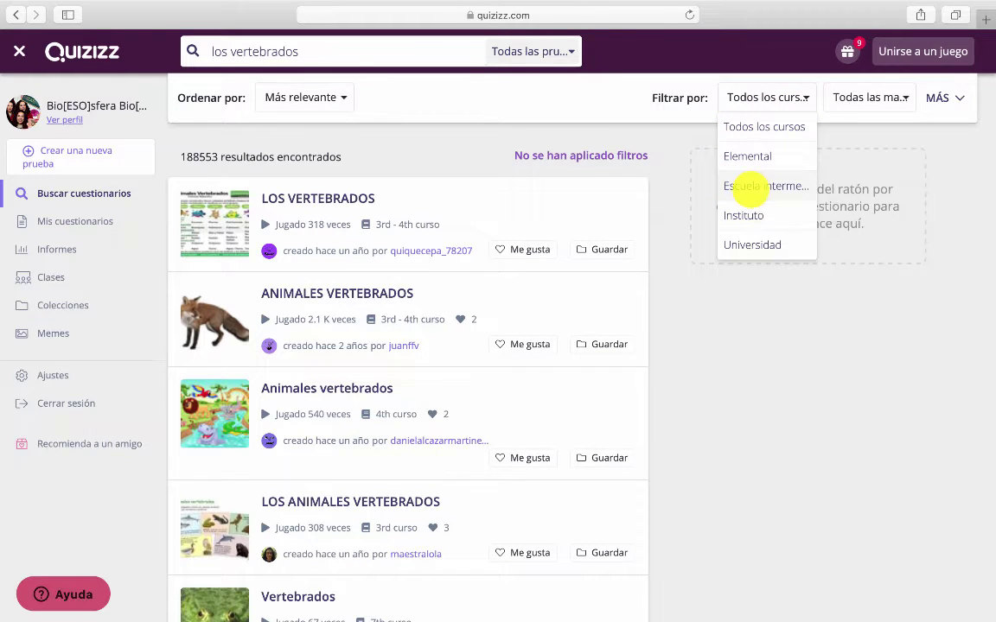
{"action": "left_click", "coordinate": [748, 187]}
{"action": "mouse_move", "coordinate": [422, 237]}
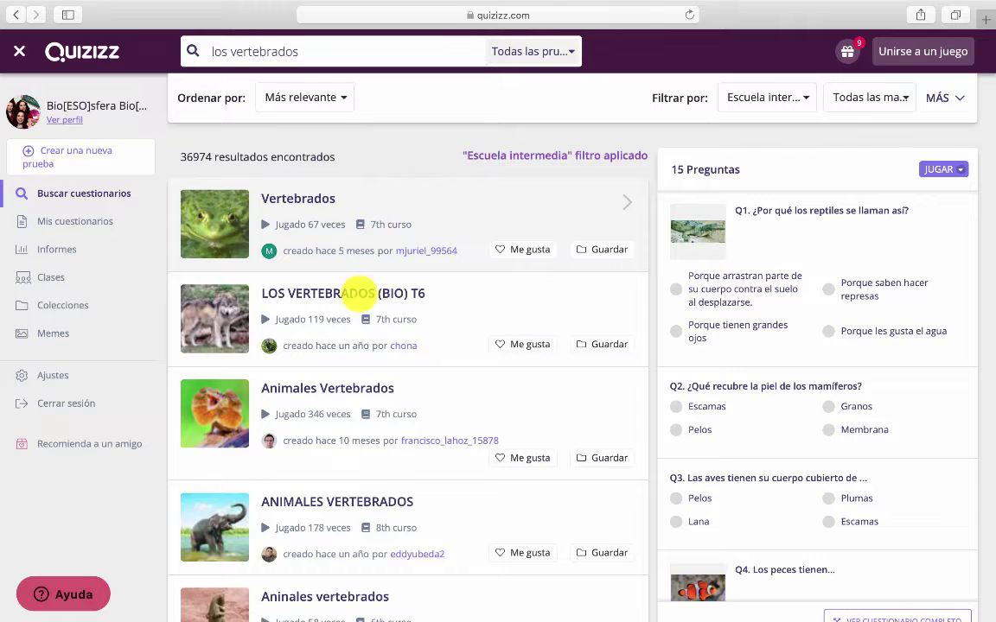
{"action": "scroll", "coordinate": [411, 205], "scroll_direction": "down", "scroll_amount": 1}
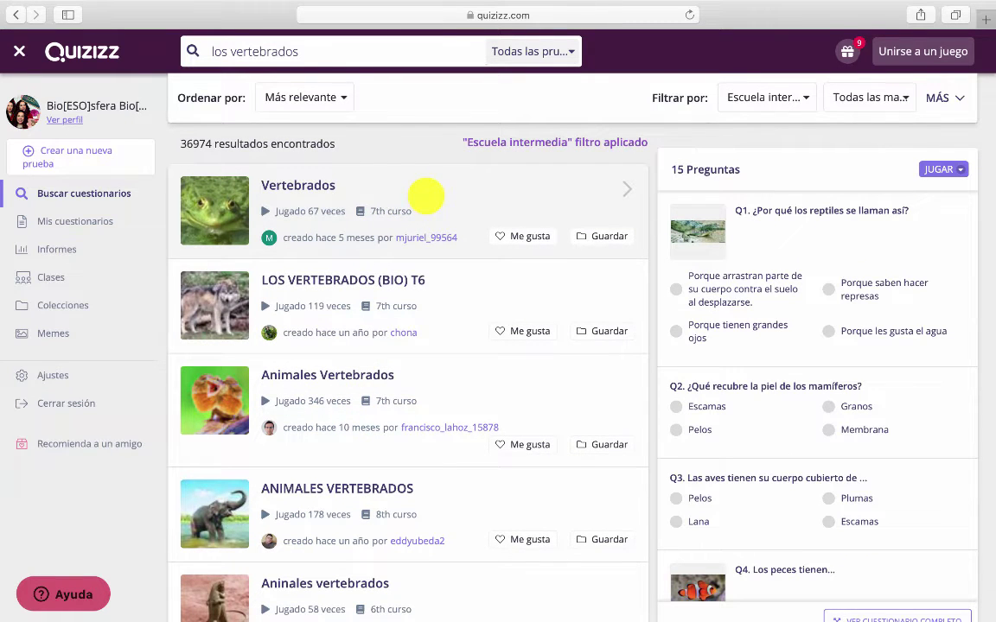
{"action": "mouse_move", "coordinate": [516, 400]}
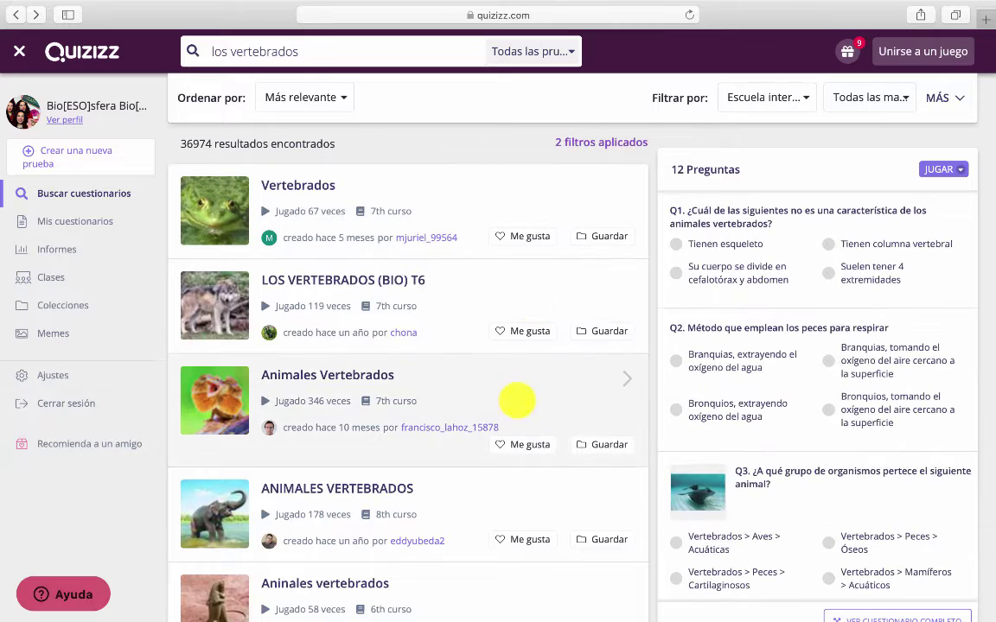
{"action": "scroll", "coordinate": [778, 316], "scroll_direction": "down", "scroll_amount": 6}
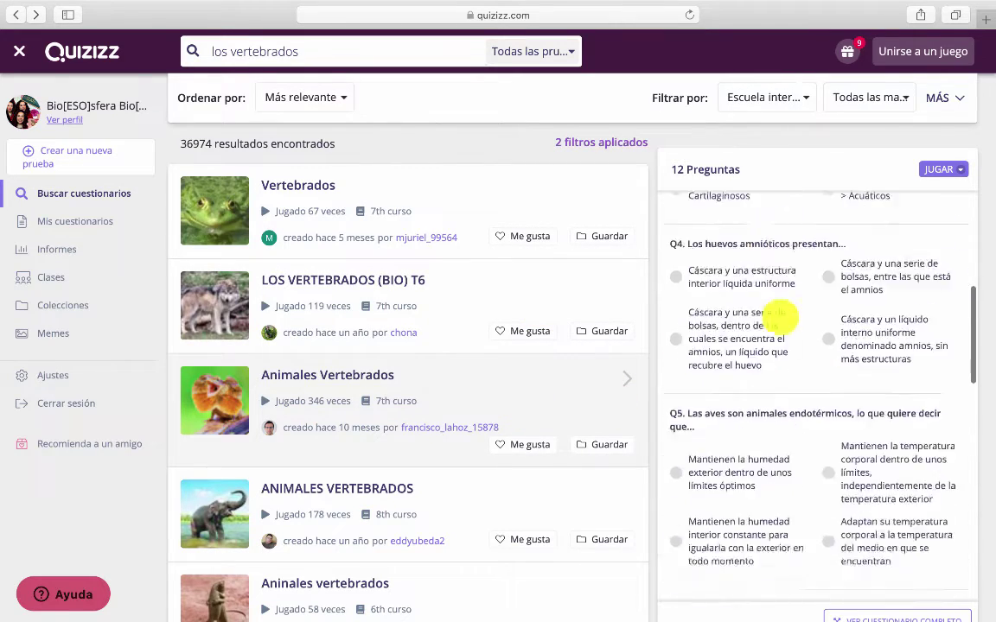
{"action": "scroll", "coordinate": [781, 315], "scroll_direction": "down", "scroll_amount": 5}
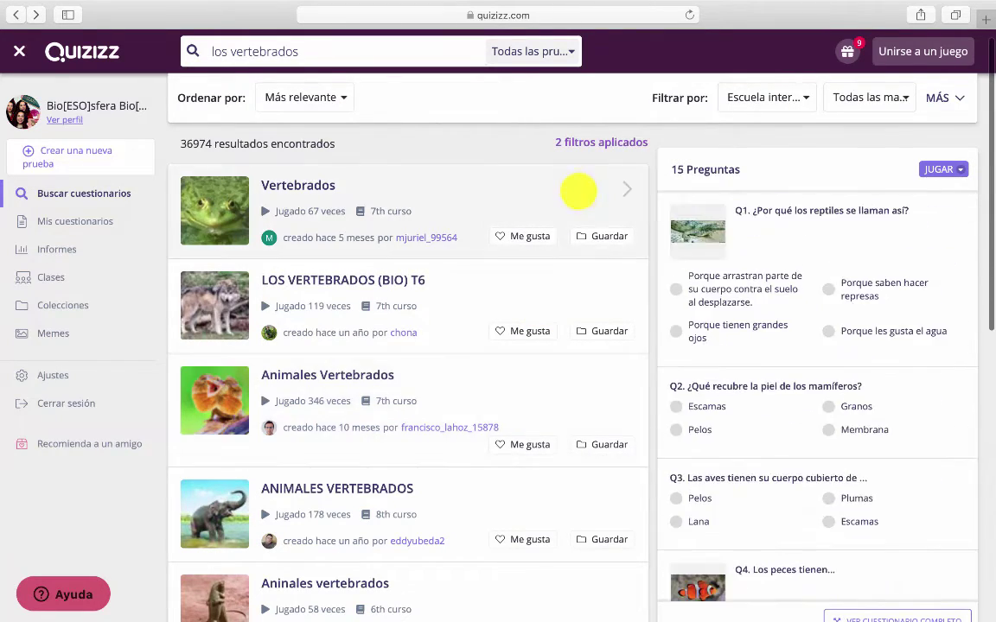
{"action": "mouse_move", "coordinate": [573, 347]}
{"action": "mouse_move", "coordinate": [631, 205]}
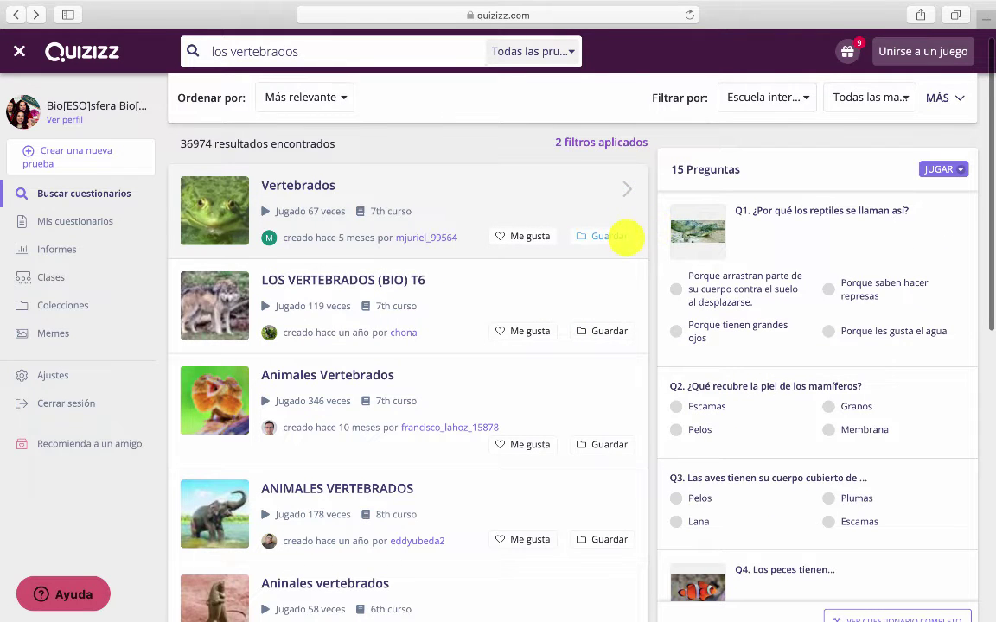
{"action": "scroll", "coordinate": [740, 298], "scroll_direction": "down", "scroll_amount": 5}
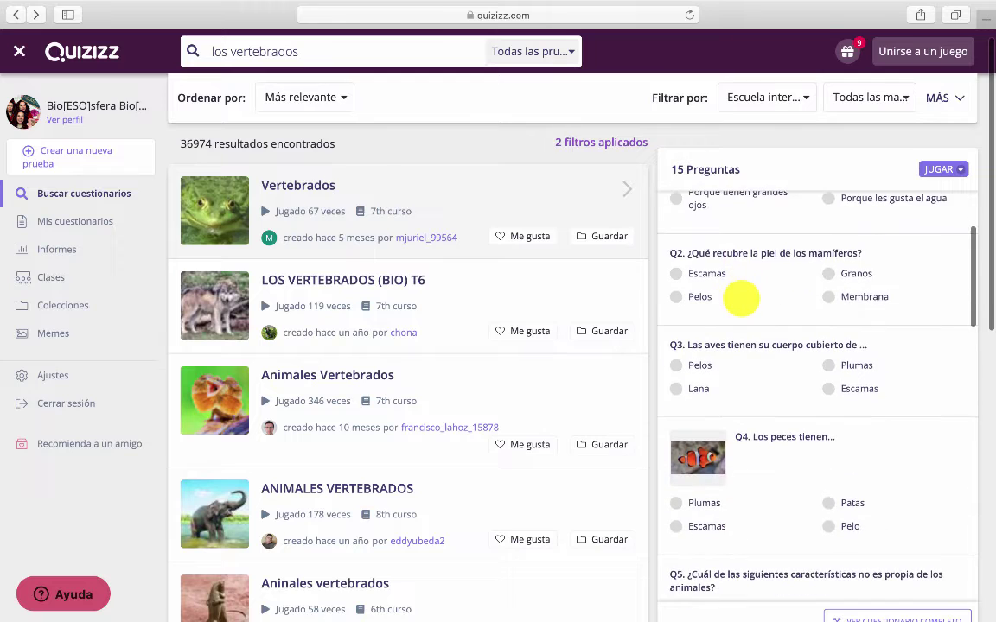
{"action": "scroll", "coordinate": [742, 299], "scroll_direction": "down", "scroll_amount": 10}
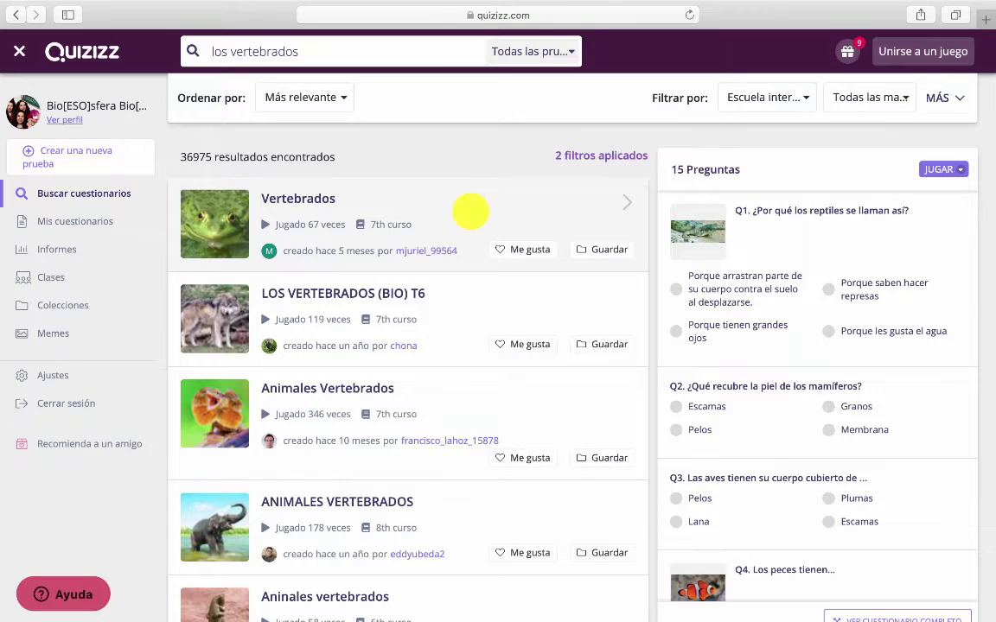
Open the 15-question Vertebrados quiz page and duplicate it via Editar
{"action": "left_click", "coordinate": [471, 210]}
{"action": "scroll", "coordinate": [468, 211], "scroll_direction": "down", "scroll_amount": 10}
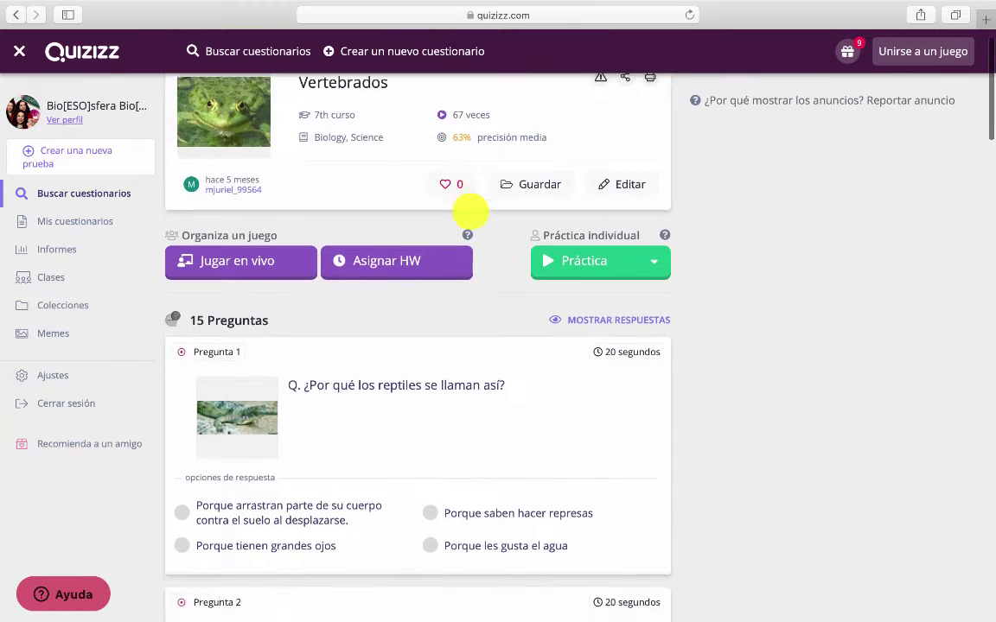
{"action": "scroll", "coordinate": [468, 211], "scroll_direction": "up", "scroll_amount": 10}
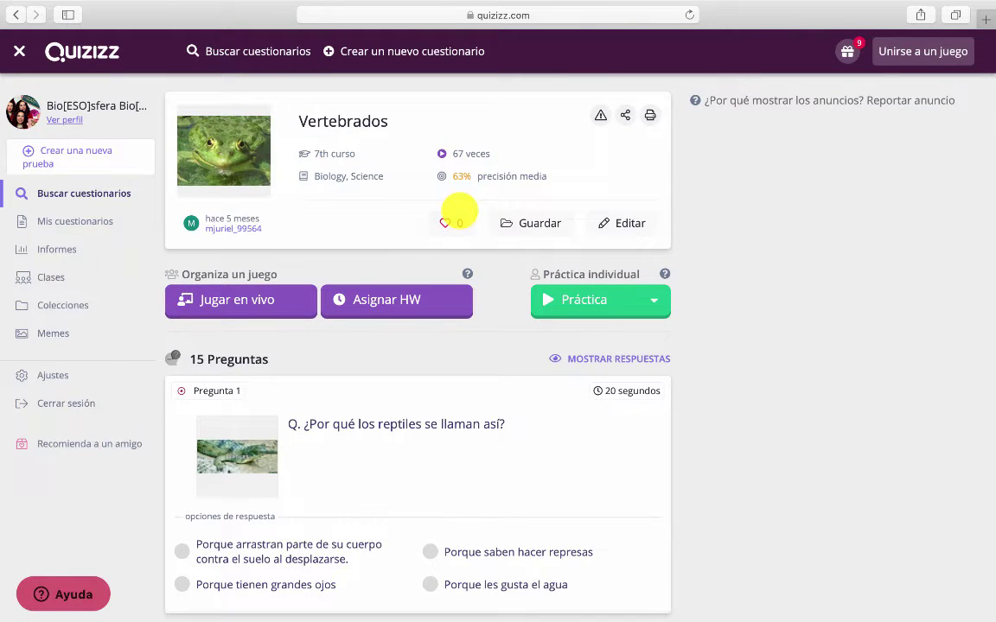
{"action": "left_click", "coordinate": [615, 218]}
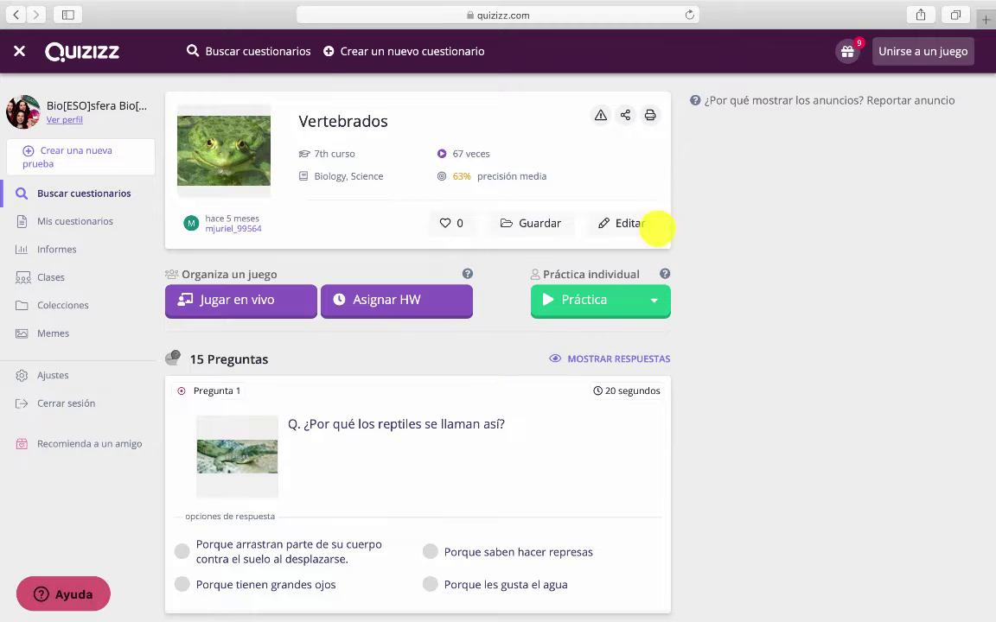
{"action": "left_click", "coordinate": [640, 223]}
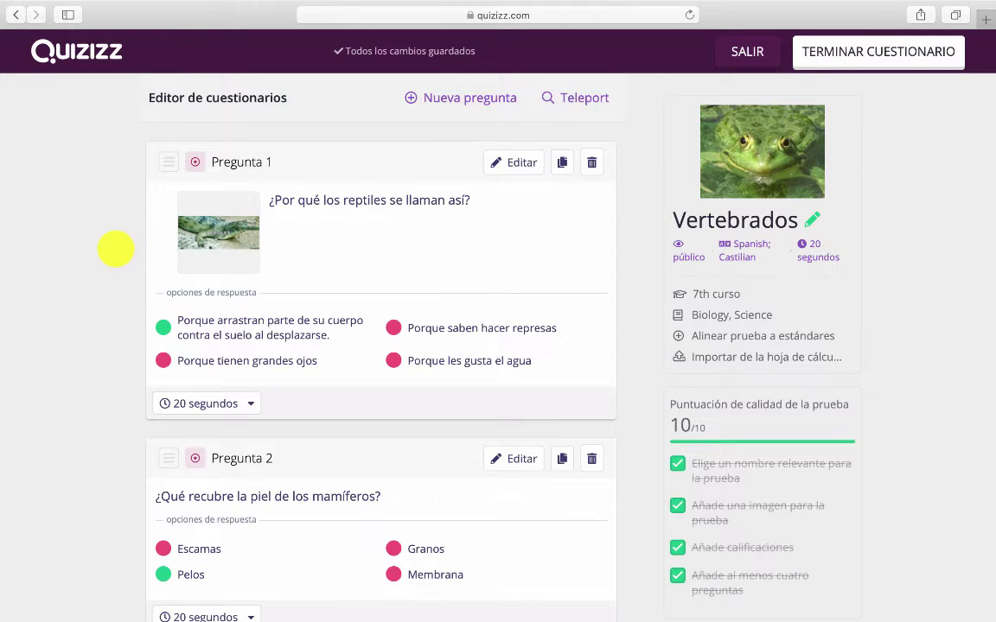
{"action": "scroll", "coordinate": [116, 249], "scroll_direction": "down", "scroll_amount": 15}
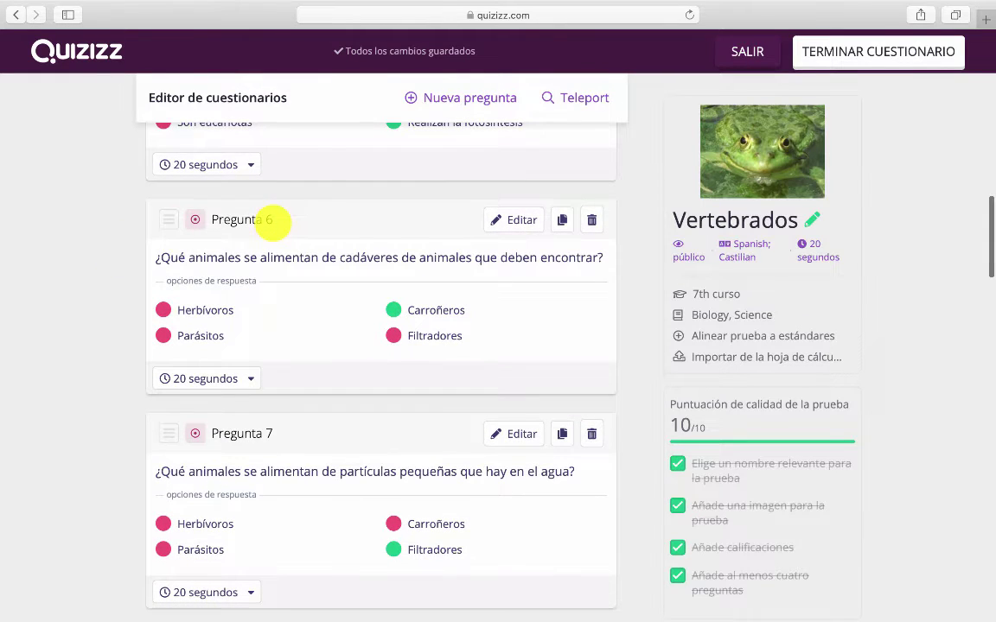
{"action": "left_click", "coordinate": [199, 381]}
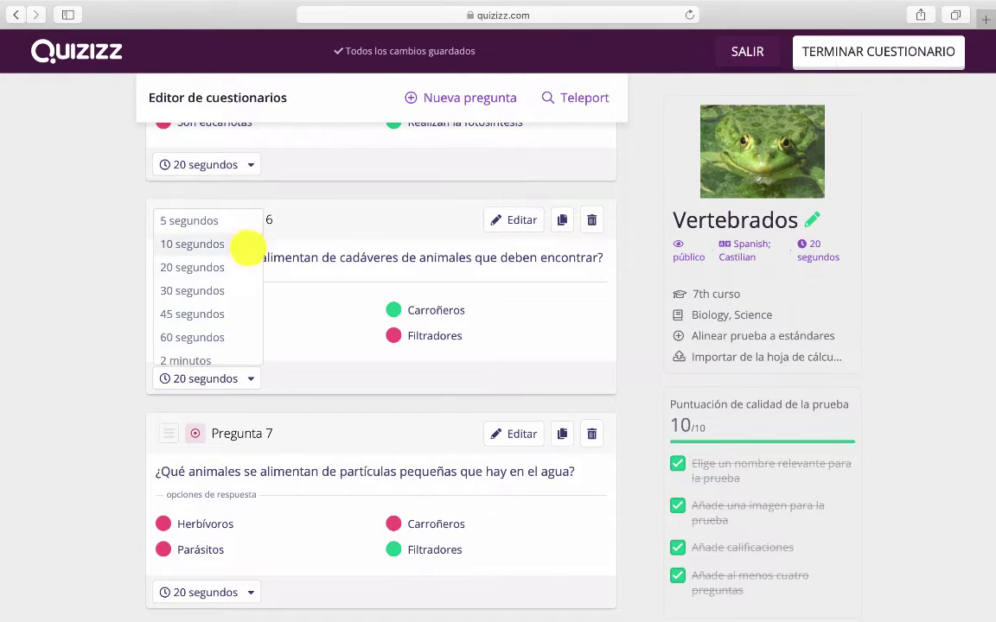
{"action": "scroll", "coordinate": [222, 293], "scroll_direction": "down", "scroll_amount": 3}
{"action": "scroll", "coordinate": [216, 296], "scroll_direction": "up", "scroll_amount": 2}
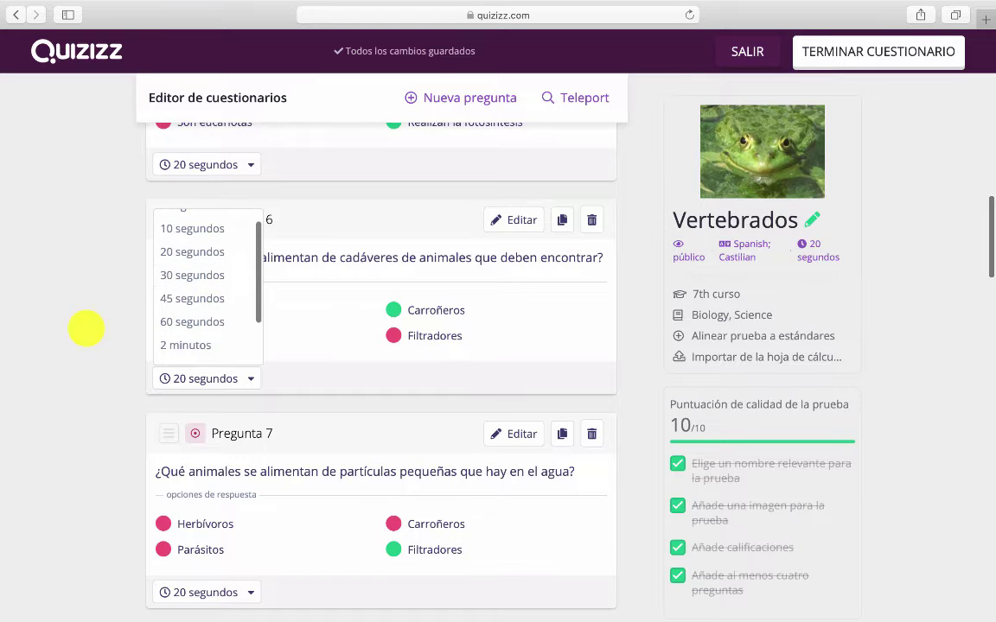
{"action": "scroll", "coordinate": [160, 411], "scroll_direction": "down", "scroll_amount": 20}
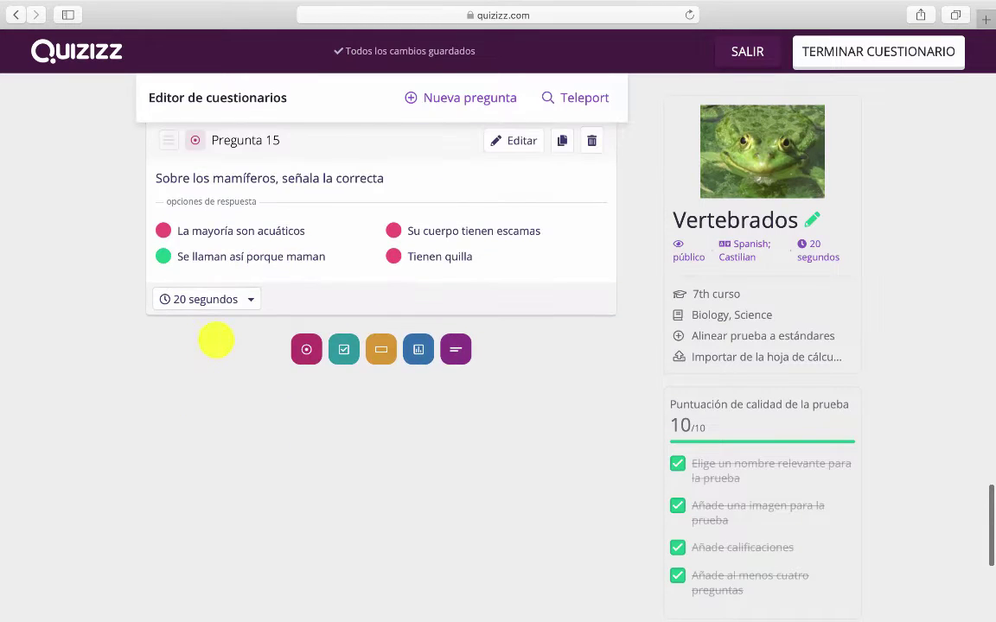
{"action": "scroll", "coordinate": [216, 339], "scroll_direction": "up", "scroll_amount": 20}
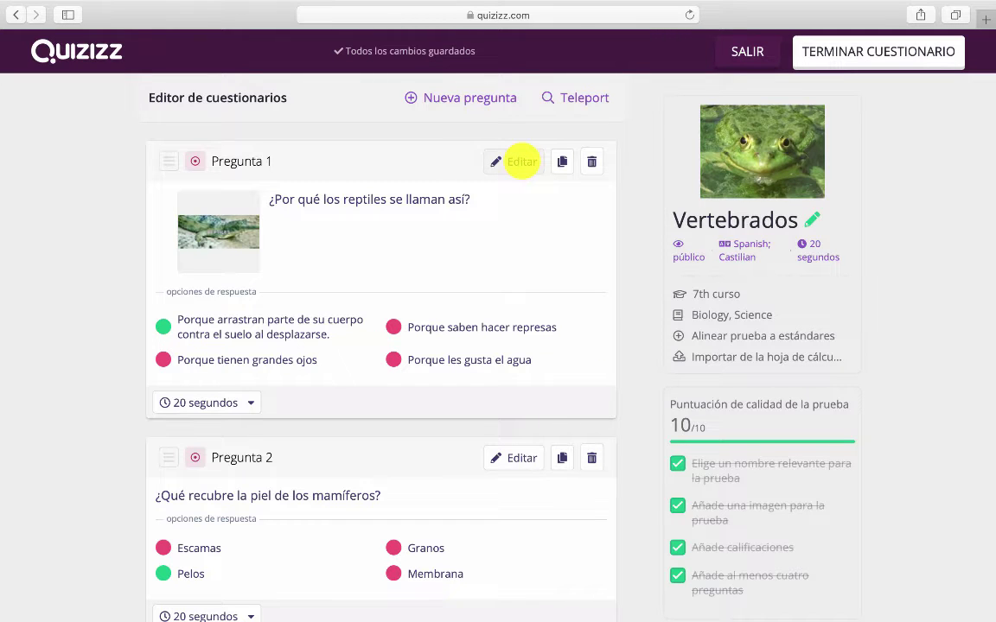
Open Pregunta 1 for editing and add a fifth answer option with an image
{"action": "left_click", "coordinate": [521, 161]}
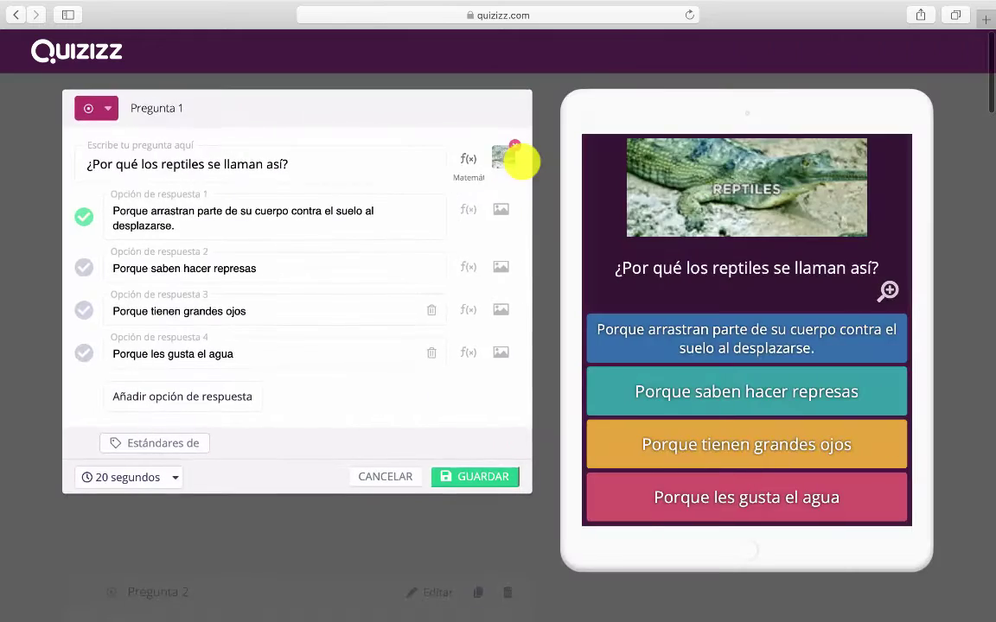
{"action": "left_click", "coordinate": [187, 398]}
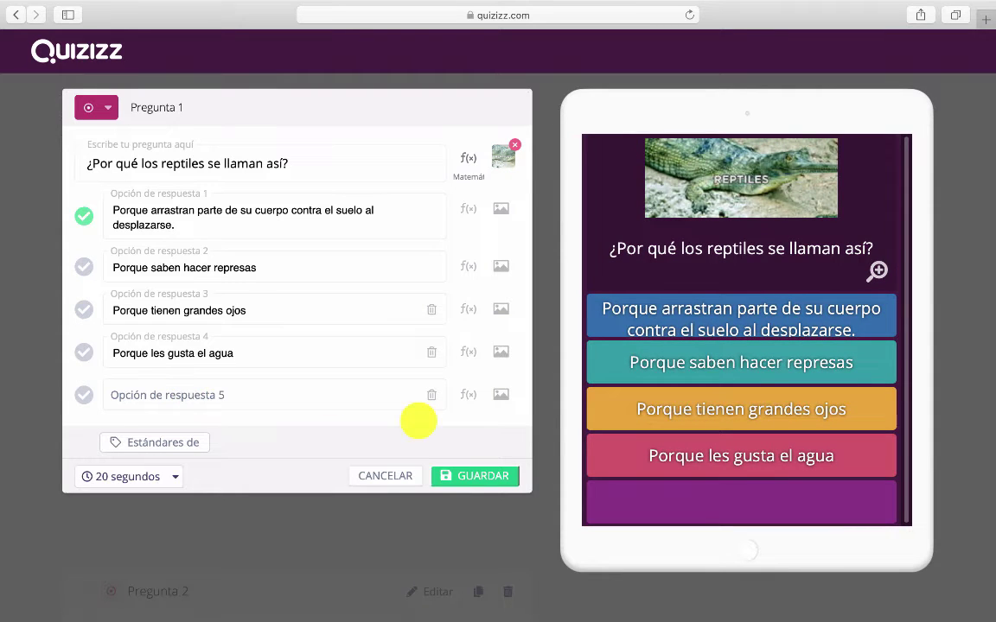
{"action": "left_click", "coordinate": [501, 393]}
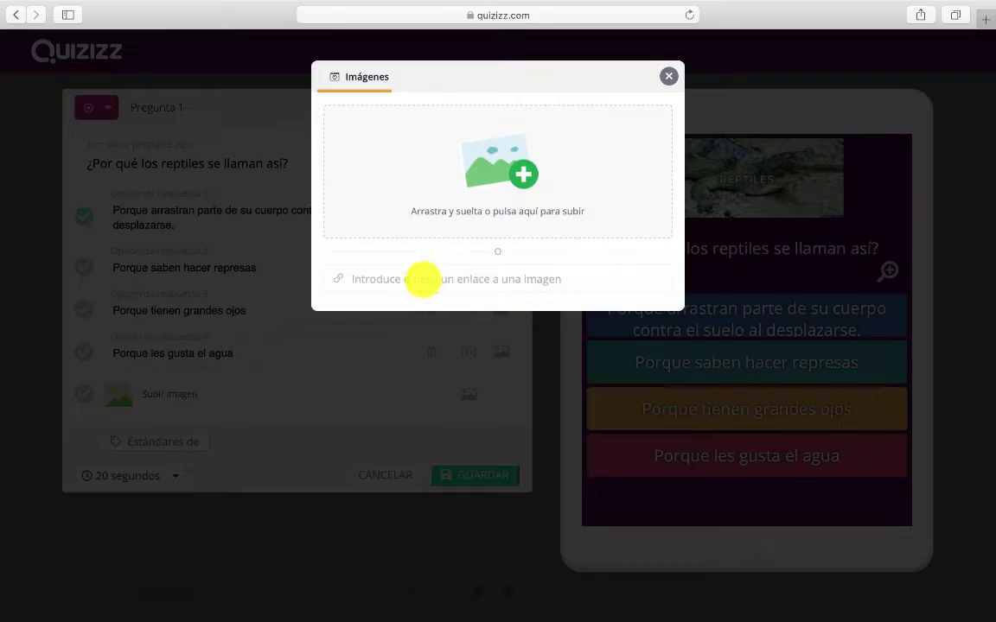
Find the blue chameleon picture in Google Images and copy its image address
{"action": "left_click", "coordinate": [422, 280]}
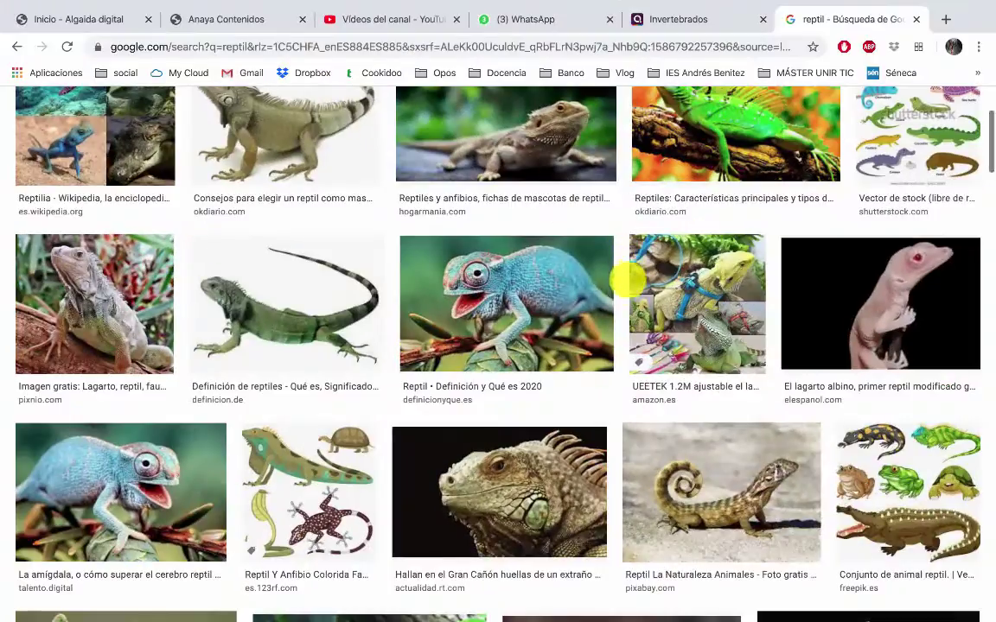
{"action": "left_click", "coordinate": [553, 327]}
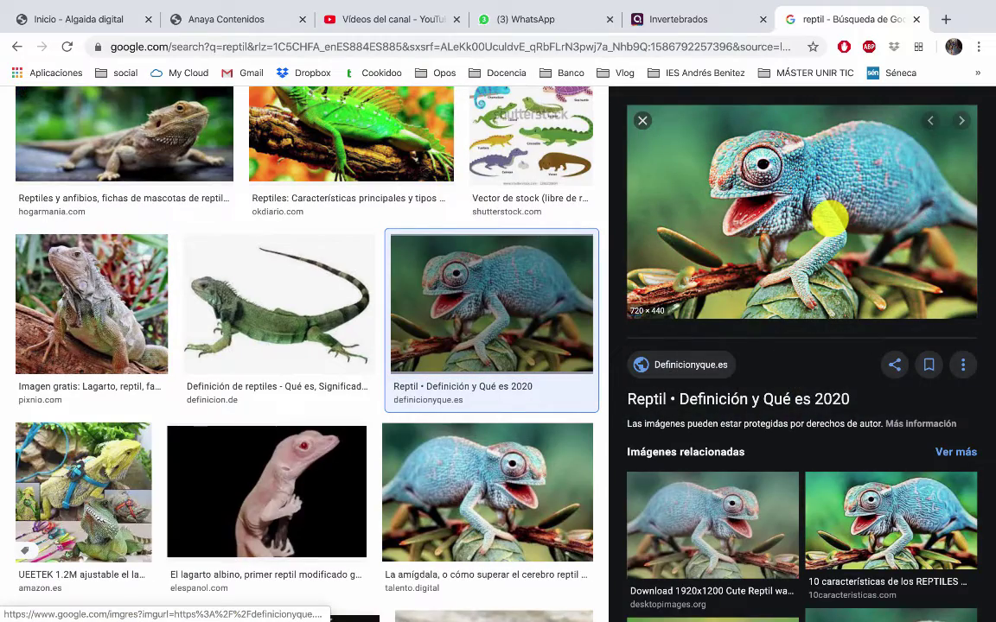
{"action": "right_click", "coordinate": [828, 218]}
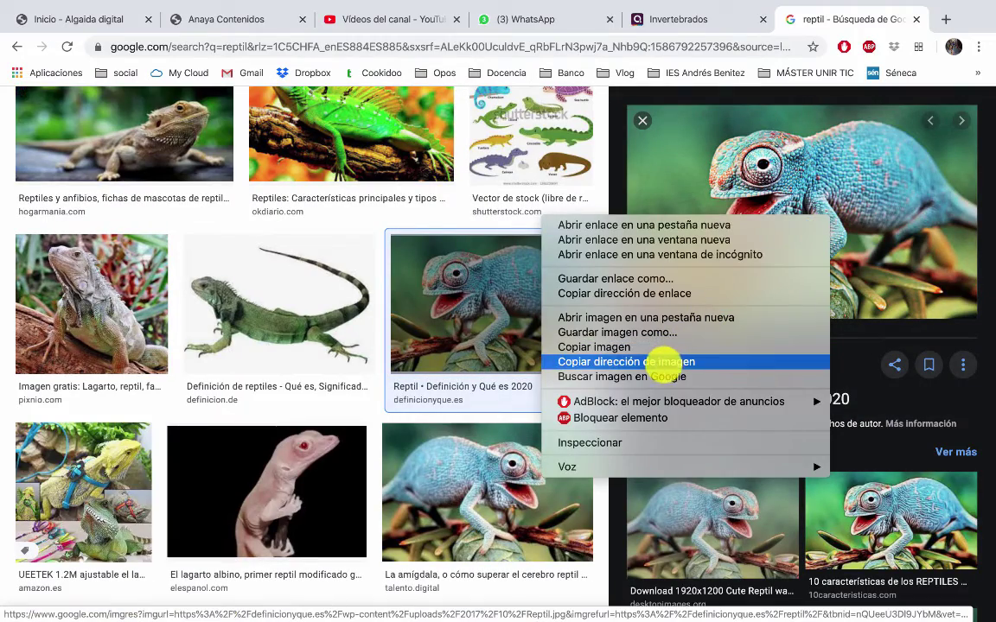
{"action": "left_click", "coordinate": [627, 361]}
{"action": "key", "text": "ctrl+Left"}
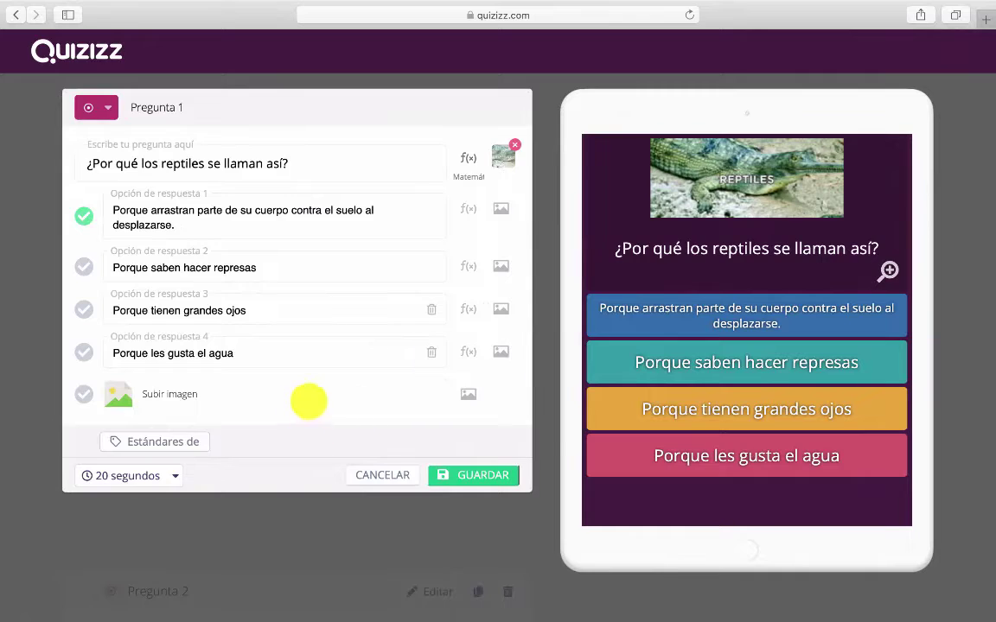
Set the chameleon picture as the fifth answer, keeping the first answer marked correct
{"action": "left_click", "coordinate": [309, 400]}
{"action": "left_click", "coordinate": [513, 278]}
{"action": "type", "text": "definicionyque.es/wp-content/uploads/2017/10/Reptil.jpg"}
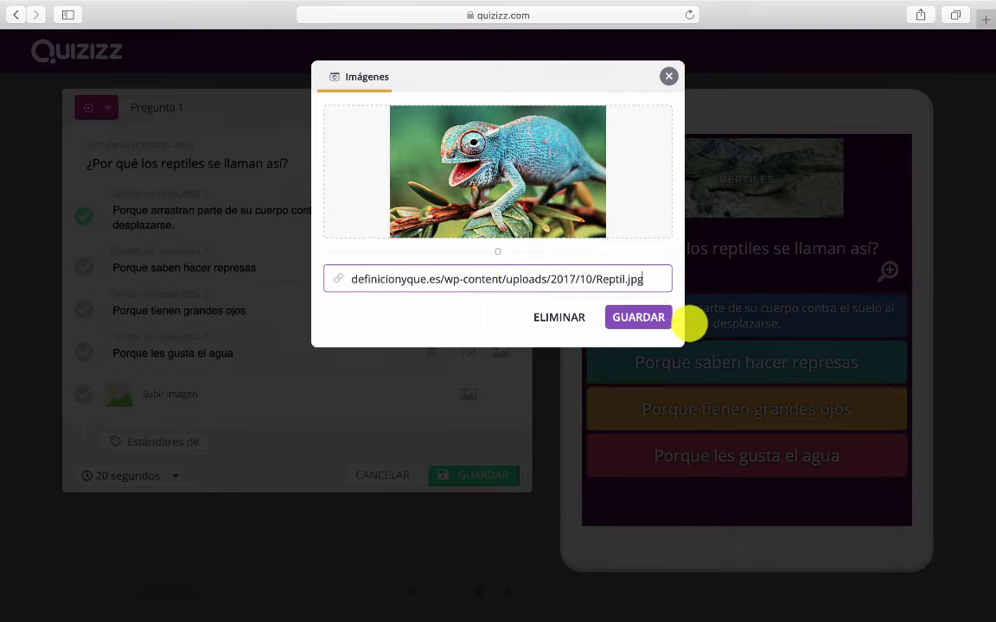
{"action": "left_click", "coordinate": [653, 319]}
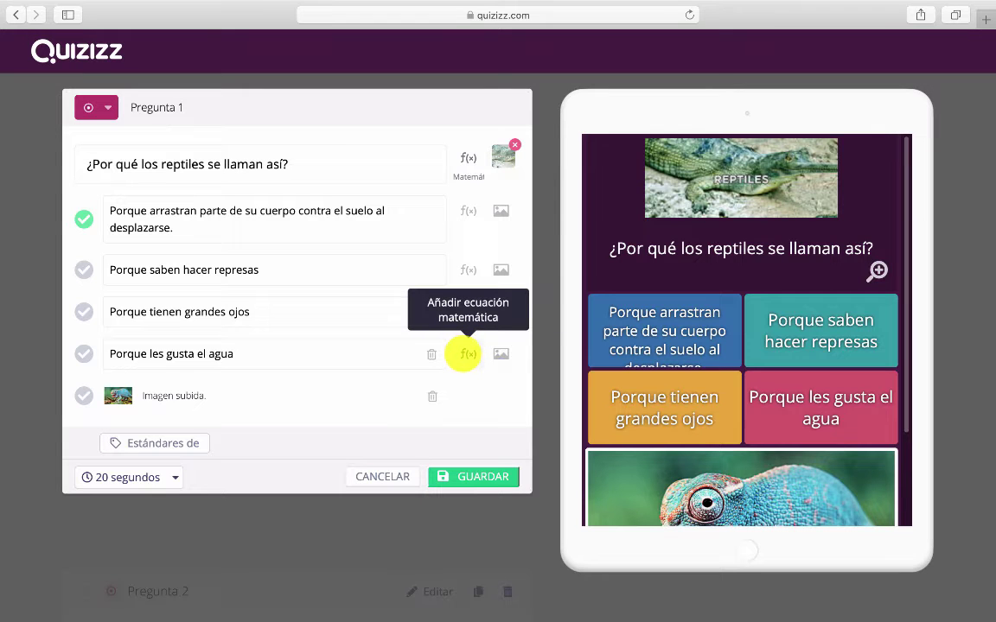
{"action": "left_click", "coordinate": [468, 355]}
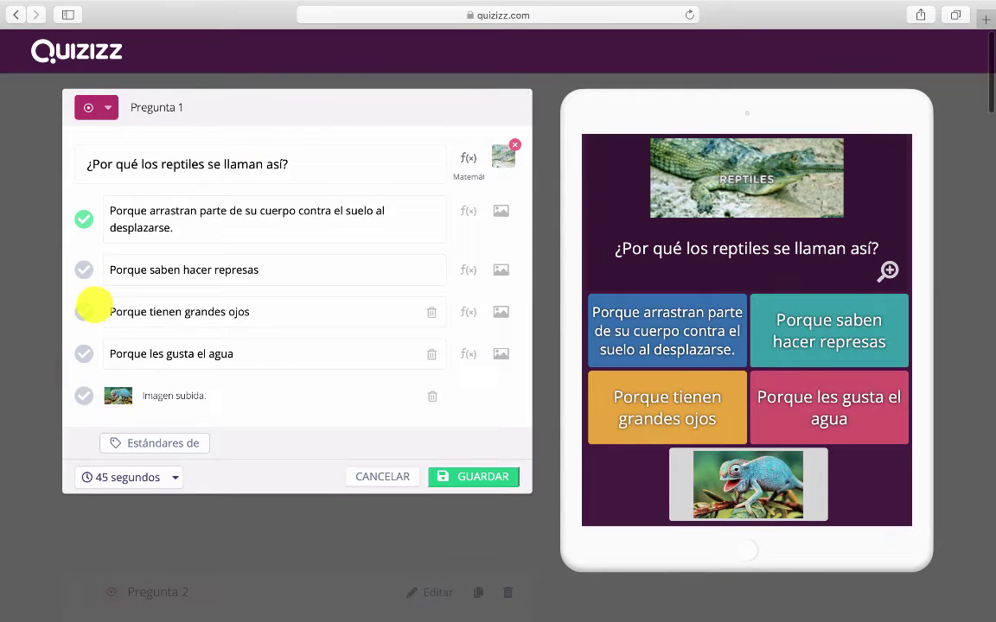
{"action": "left_click", "coordinate": [87, 311]}
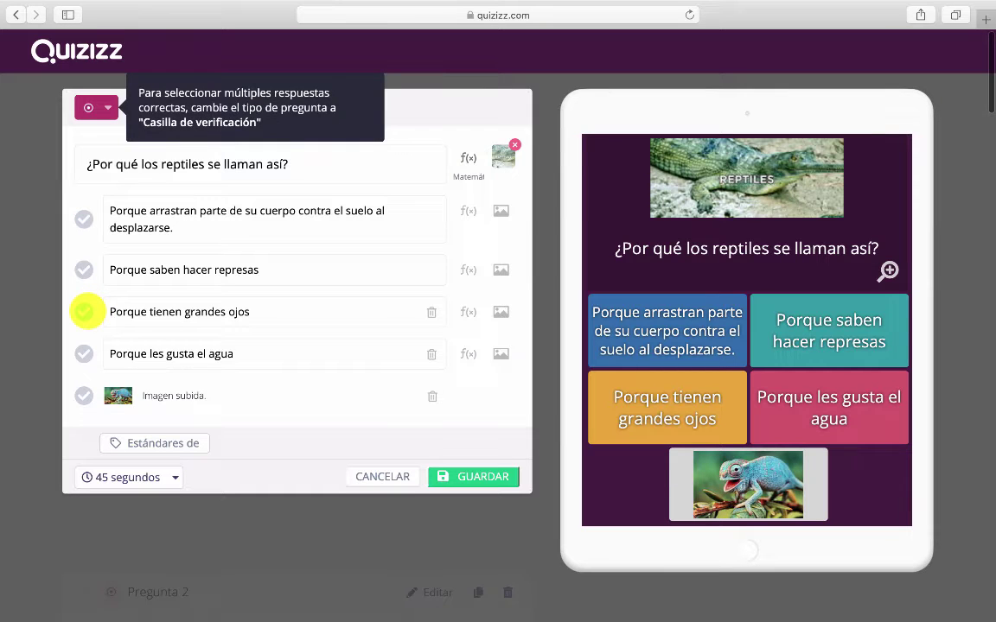
{"action": "left_click", "coordinate": [80, 218]}
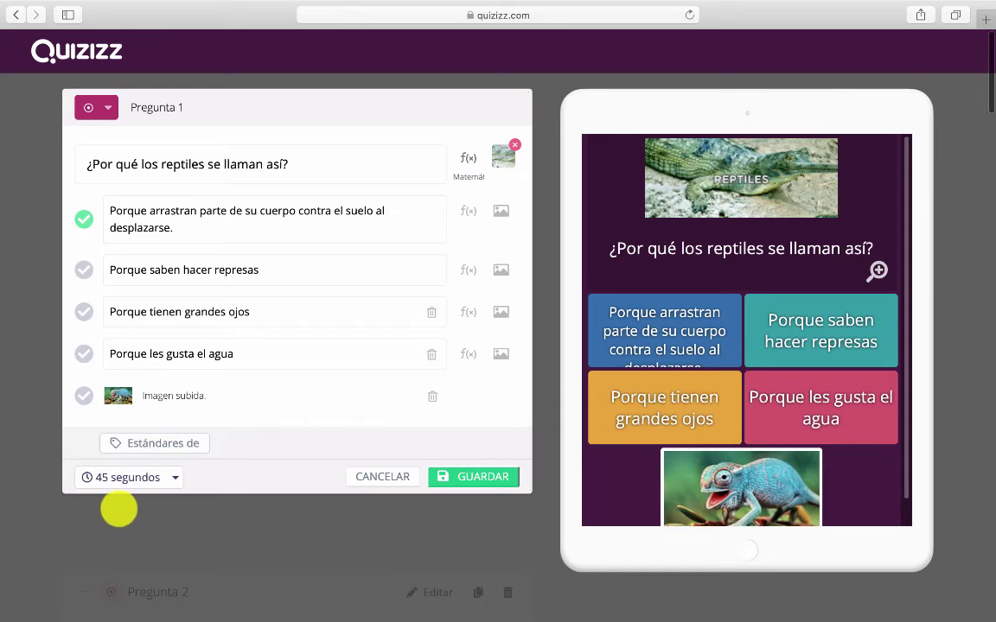
Set Pregunta 1's time limit to 60 segundos and save the question
{"action": "left_click", "coordinate": [157, 477]}
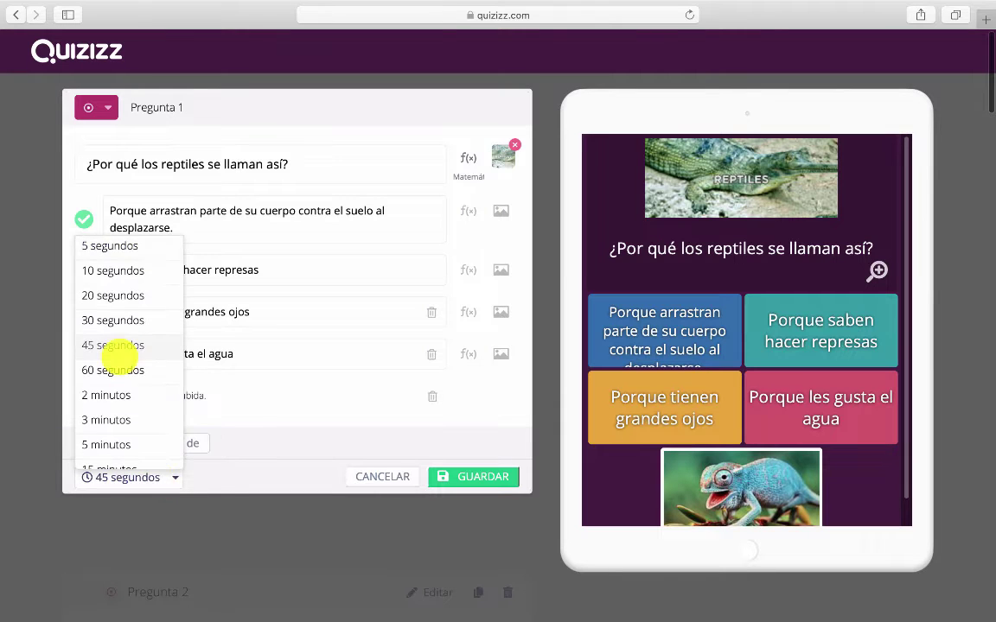
{"action": "scroll", "coordinate": [122, 345], "scroll_direction": "down", "scroll_amount": 1}
{"action": "scroll", "coordinate": [116, 346], "scroll_direction": "up", "scroll_amount": 1}
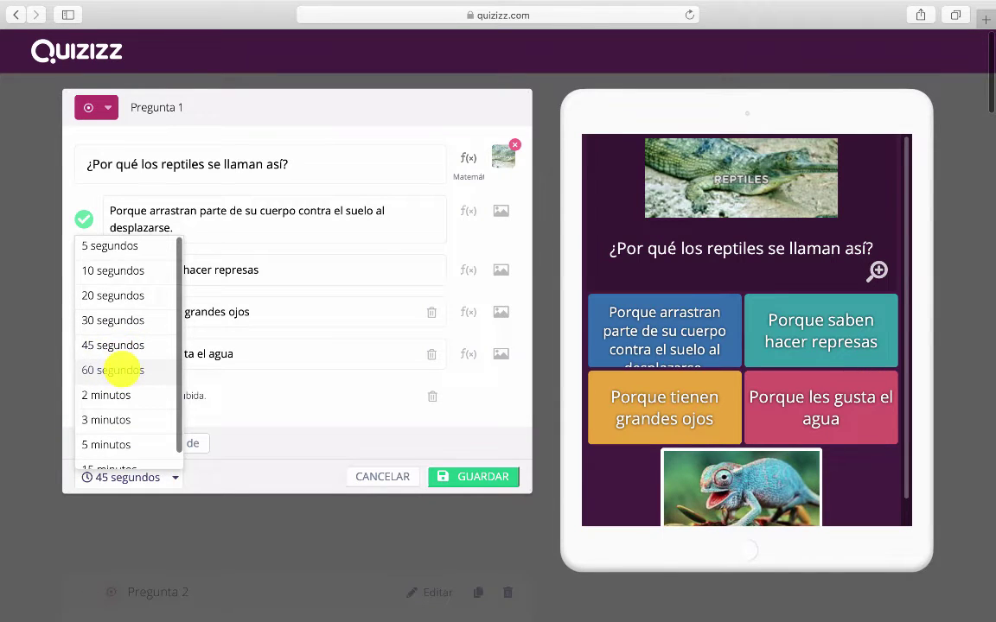
{"action": "left_click", "coordinate": [122, 370]}
{"action": "left_click", "coordinate": [498, 478]}
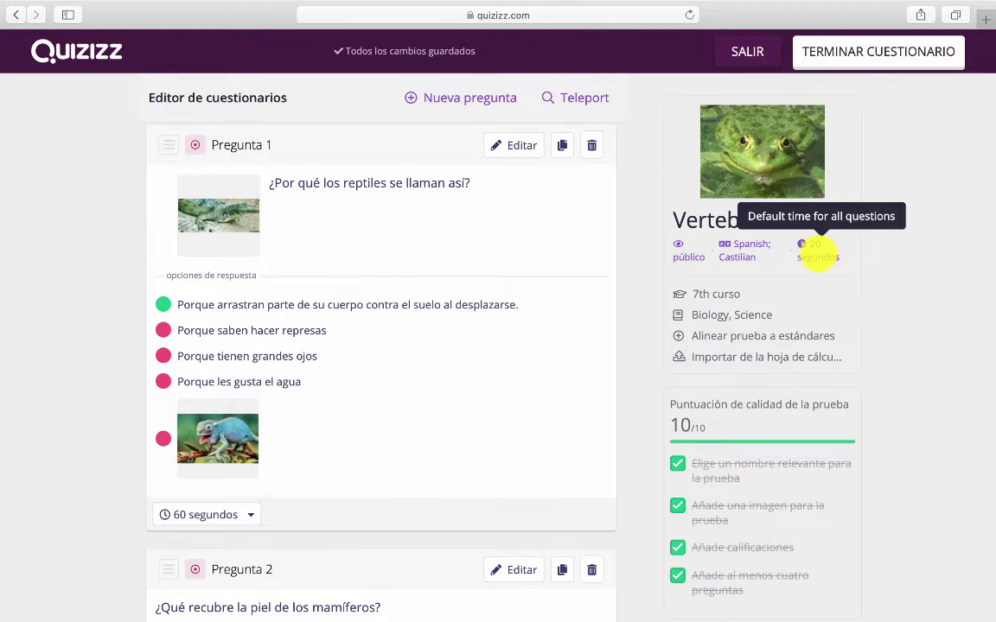
Change the quiz's default time from 20 to 30 segundos, applying it to all 15 questions
{"action": "scroll", "coordinate": [561, 440], "scroll_direction": "down", "scroll_amount": 10}
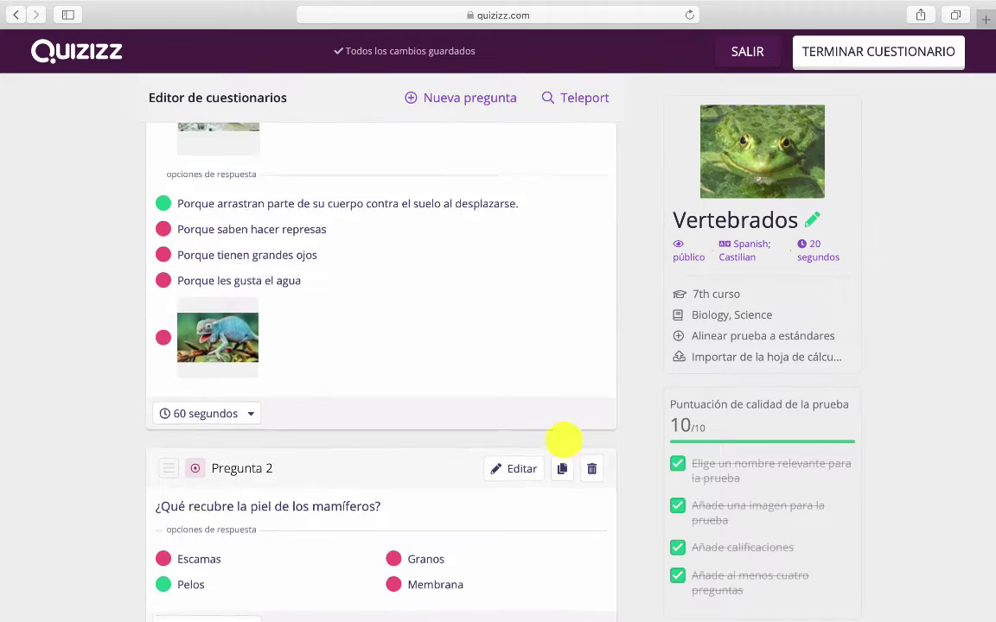
{"action": "scroll", "coordinate": [597, 456], "scroll_direction": "down", "scroll_amount": 3}
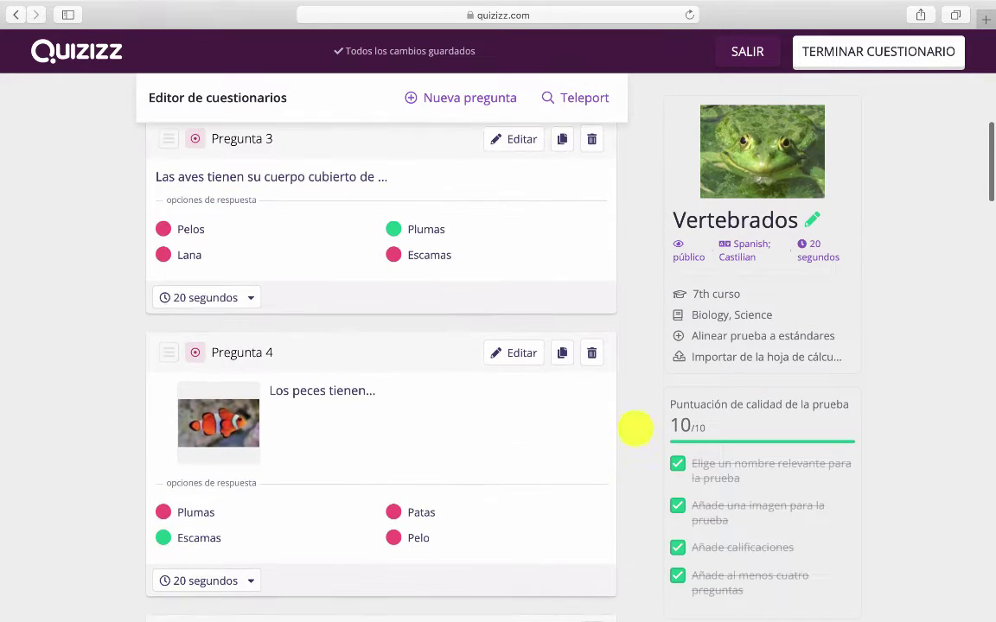
{"action": "left_click", "coordinate": [826, 249]}
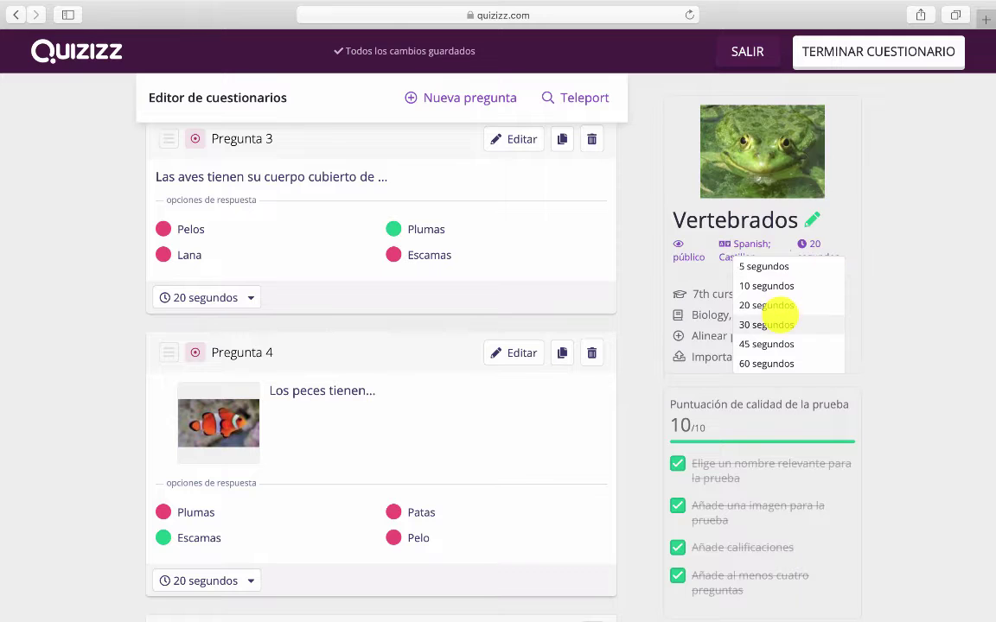
{"action": "left_click", "coordinate": [772, 323]}
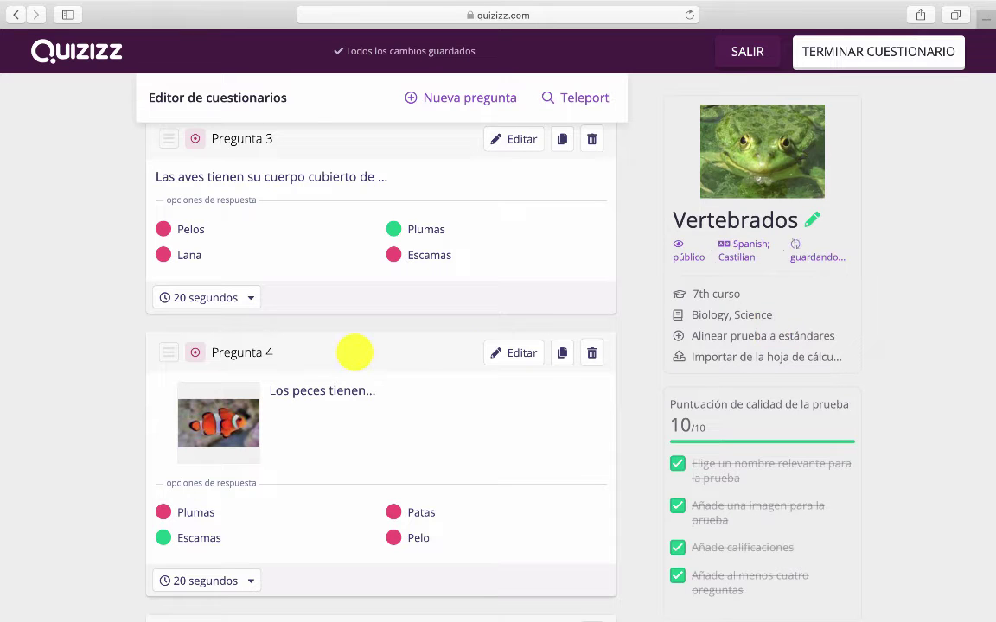
{"action": "scroll", "coordinate": [173, 366], "scroll_direction": "down", "scroll_amount": 3}
{"action": "scroll", "coordinate": [172, 367], "scroll_direction": "down", "scroll_amount": 8}
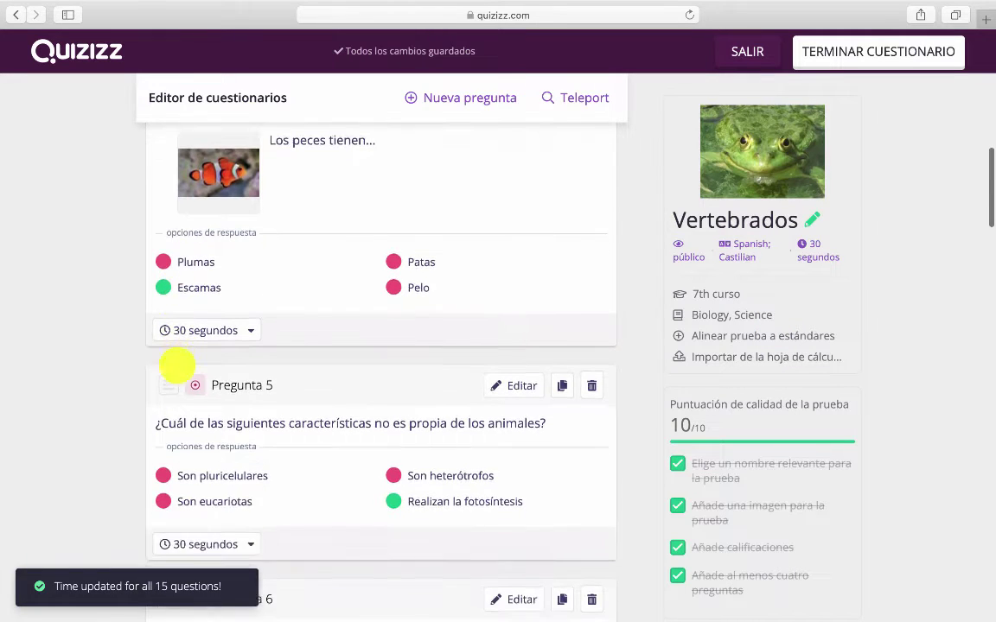
{"action": "scroll", "coordinate": [173, 367], "scroll_direction": "down", "scroll_amount": 2}
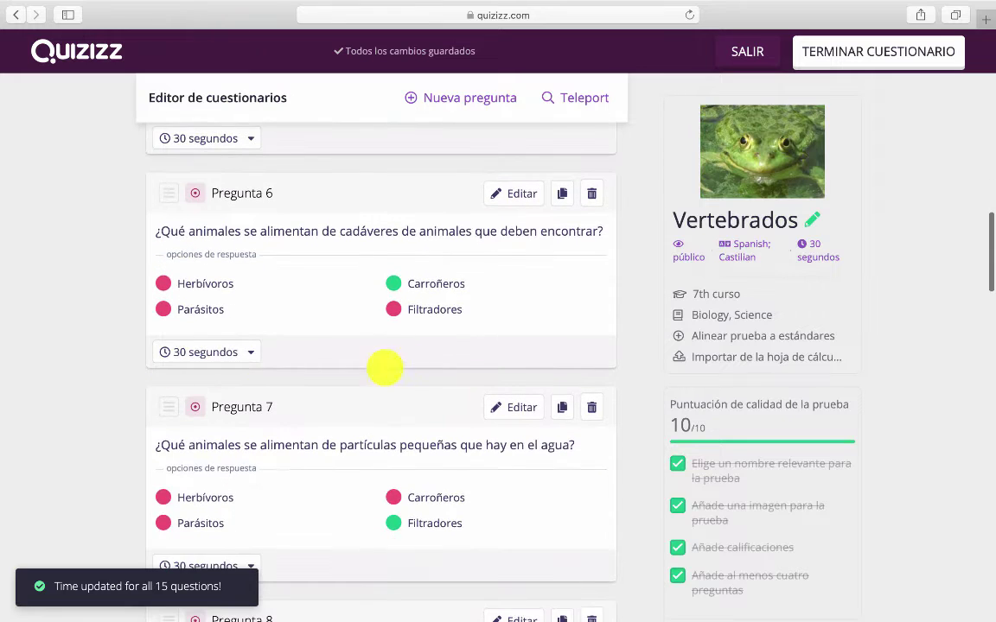
{"action": "mouse_move", "coordinate": [689, 251]}
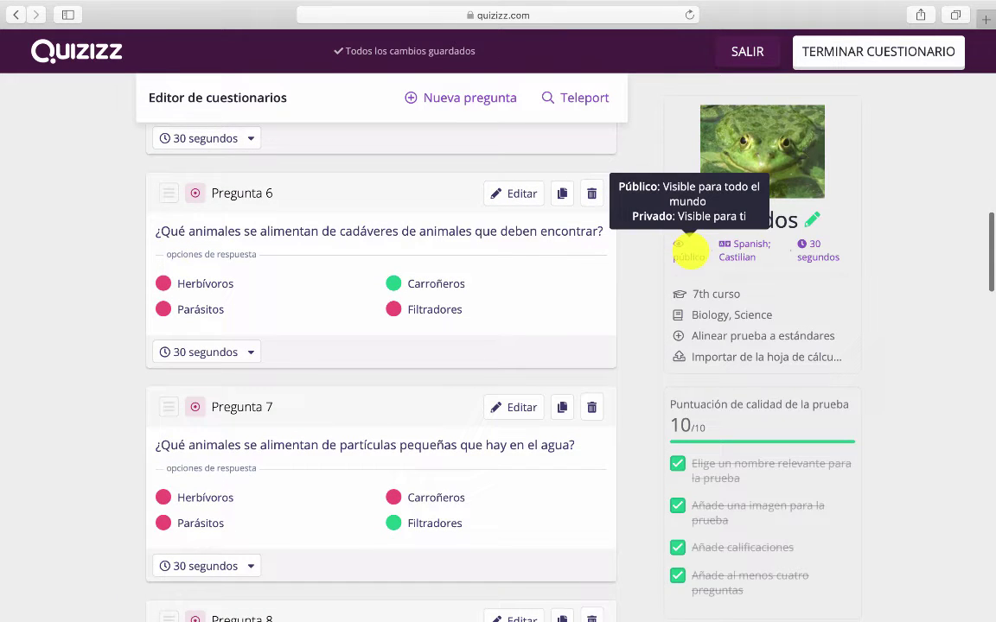
{"action": "mouse_move", "coordinate": [783, 173]}
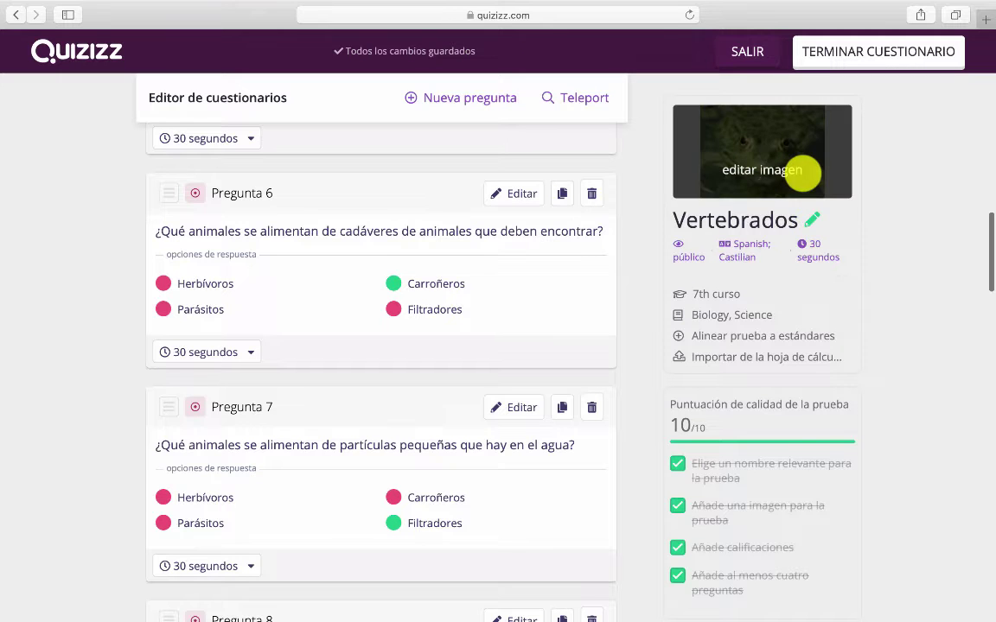
{"action": "scroll", "coordinate": [682, 382], "scroll_direction": "down", "scroll_amount": 1}
{"action": "scroll", "coordinate": [553, 315], "scroll_direction": "up", "scroll_amount": 10}
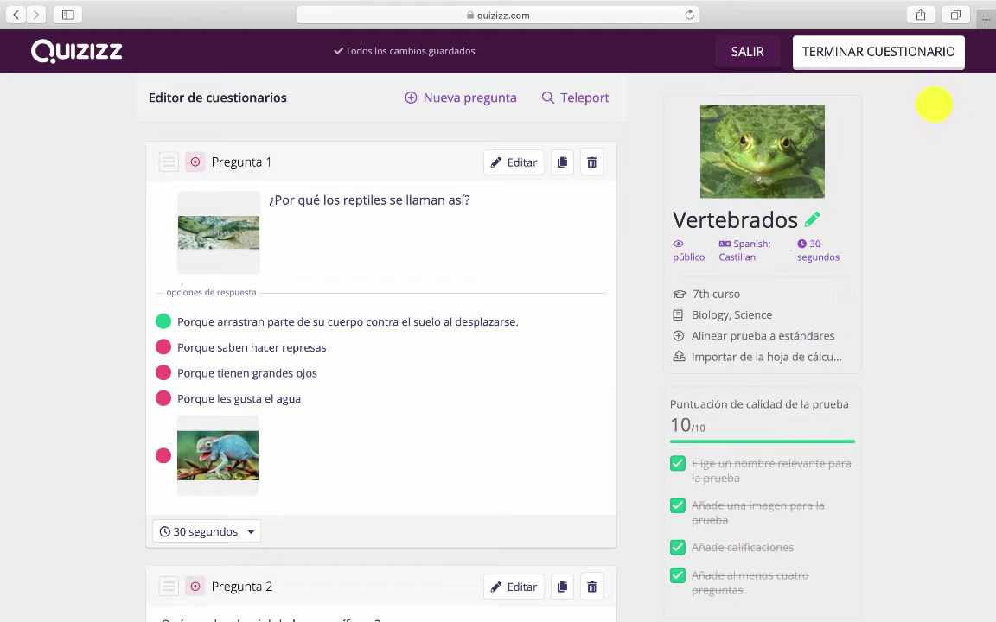
Finish editing to save the Vertebrados copy and view its page with 15 questions
{"action": "left_click", "coordinate": [918, 54]}
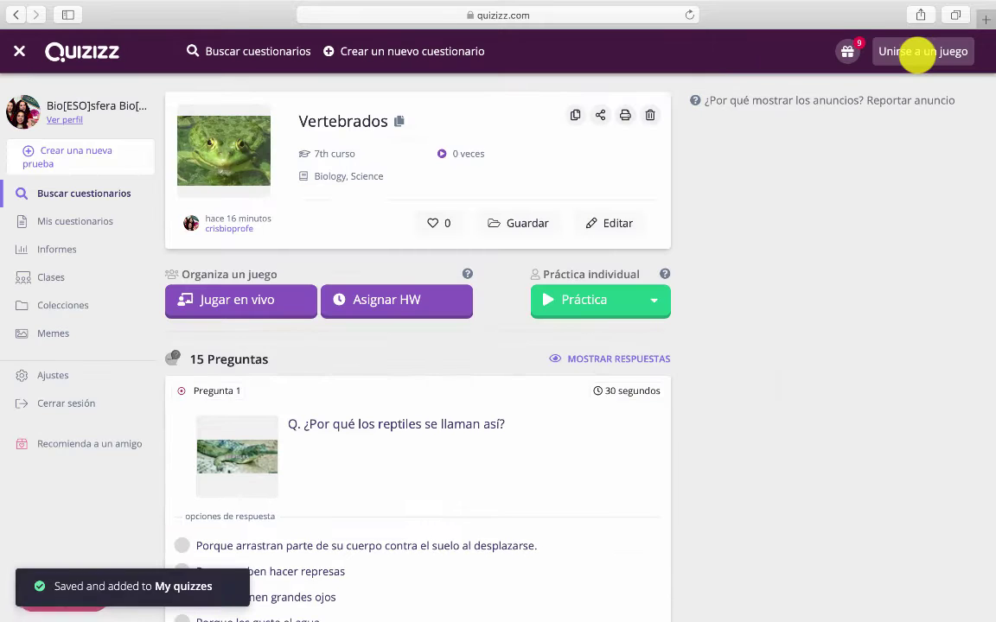
{"action": "scroll", "coordinate": [378, 360], "scroll_direction": "down", "scroll_amount": 16}
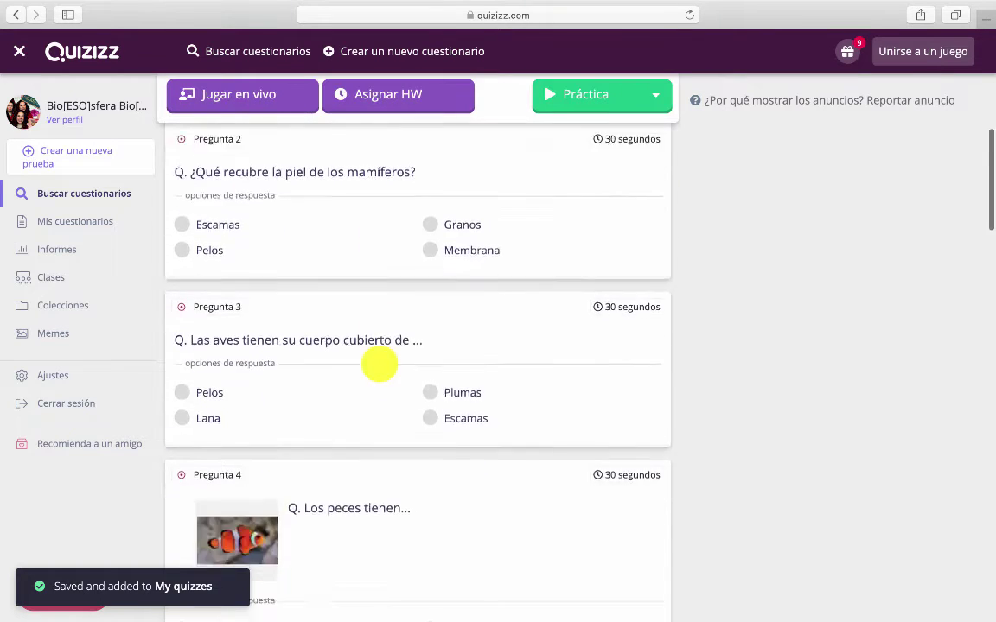
{"action": "scroll", "coordinate": [377, 361], "scroll_direction": "up", "scroll_amount": 15}
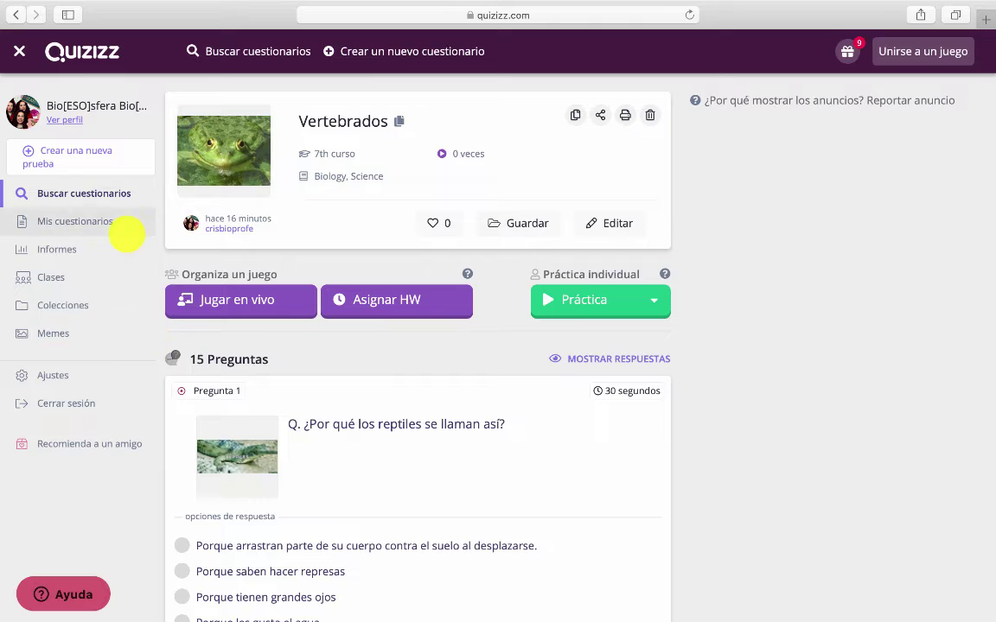
Start a new quiz named 'Vertebrados' with Biología as its subject and continue
{"action": "left_click", "coordinate": [86, 153]}
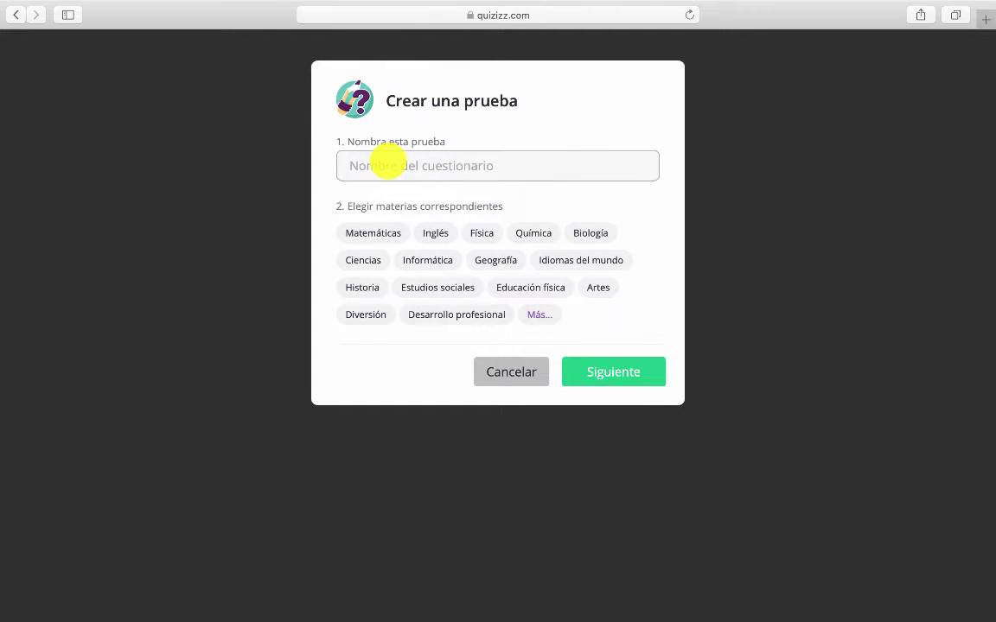
{"action": "type", "text": "Vertebrados"}
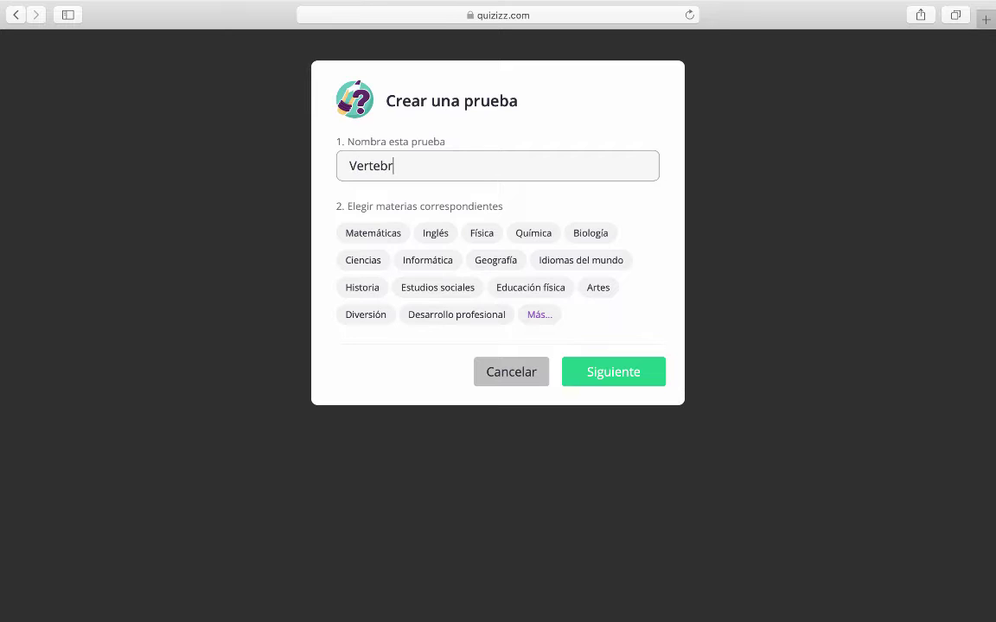
{"action": "left_click", "coordinate": [593, 232]}
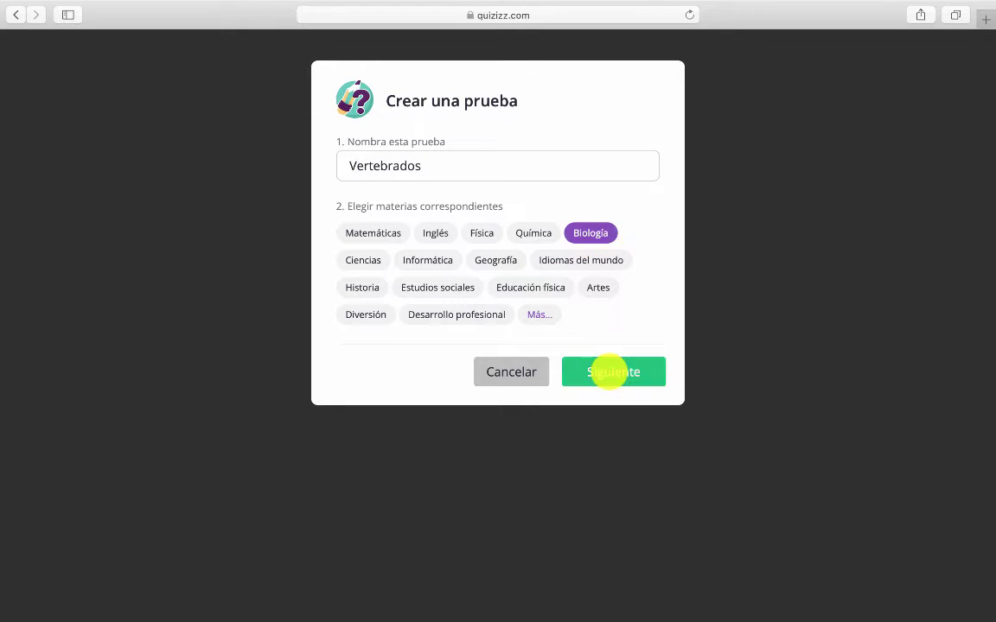
{"action": "left_click", "coordinate": [605, 370]}
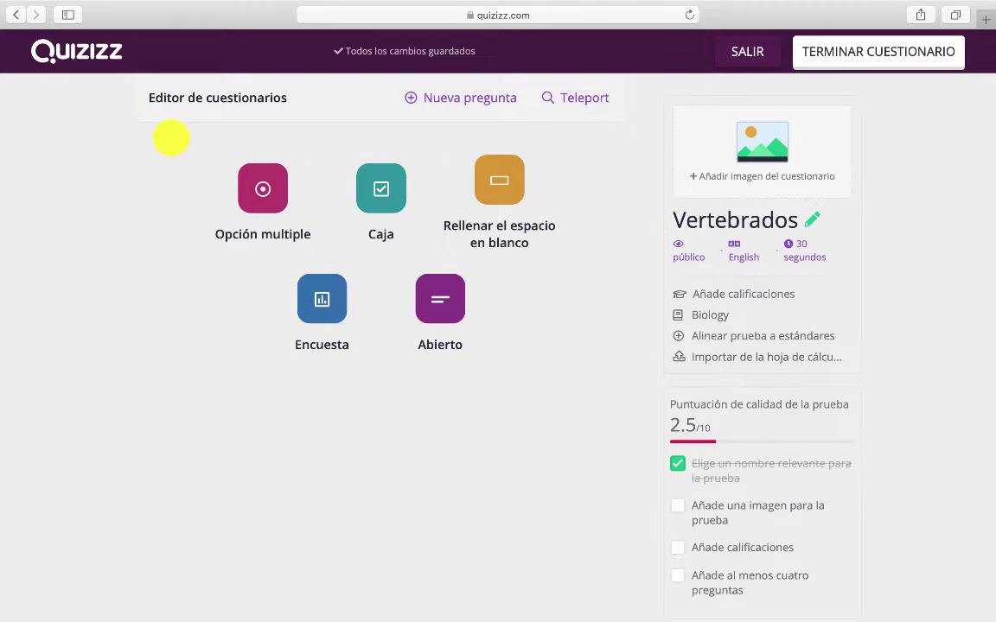
Start a multiple-choice question asking '¿qué grupo de vertebrados respira por branquias?'
{"action": "scroll", "coordinate": [171, 138], "scroll_direction": "down", "scroll_amount": 1}
{"action": "scroll", "coordinate": [175, 142], "scroll_direction": "up", "scroll_amount": 1}
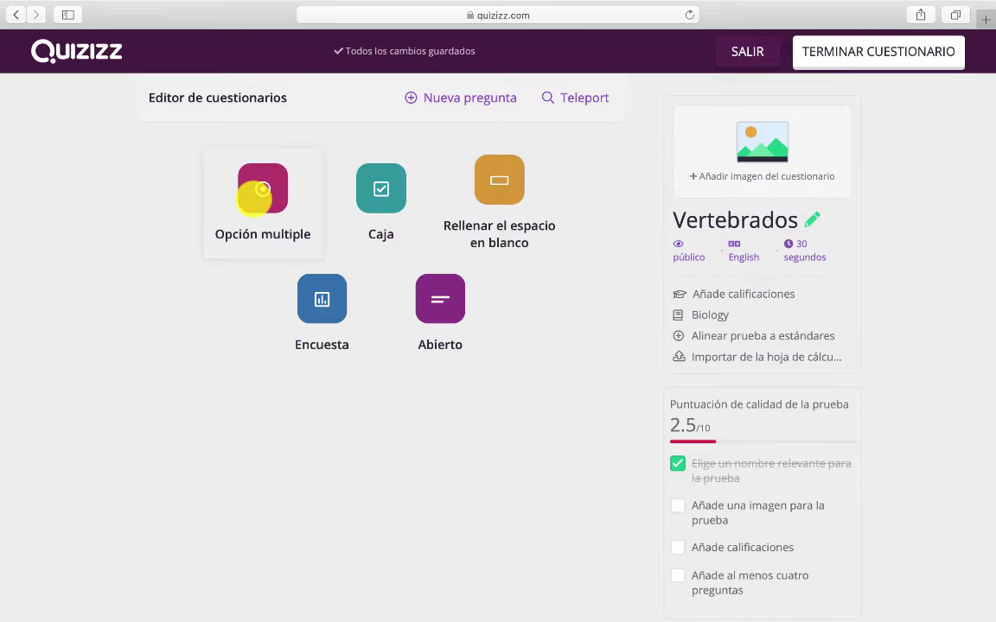
{"action": "left_click", "coordinate": [255, 192]}
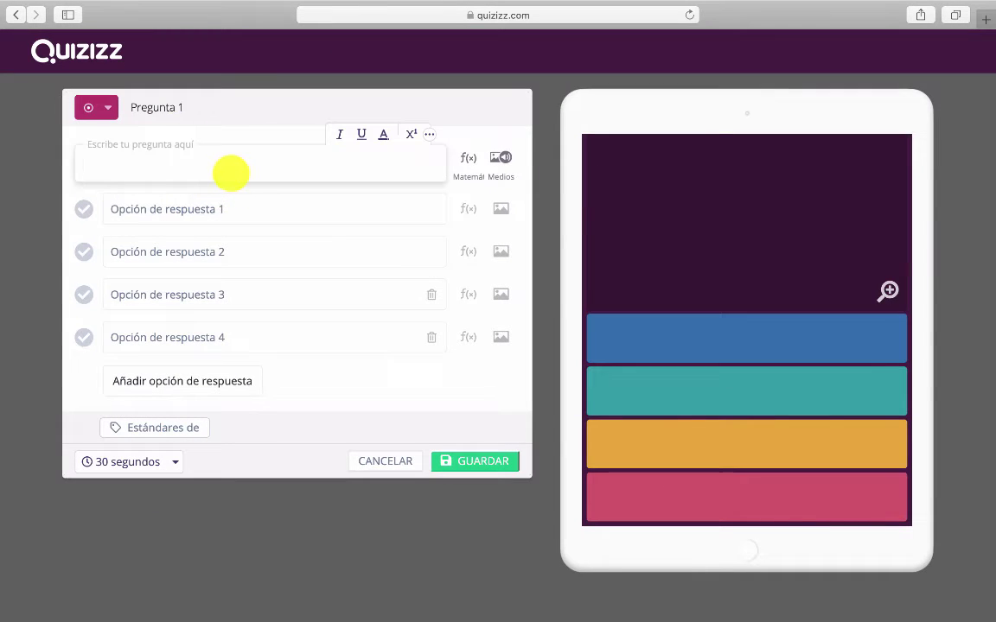
{"action": "type", "text": "¿qué grupo de vertebrados respira por branquias?"}
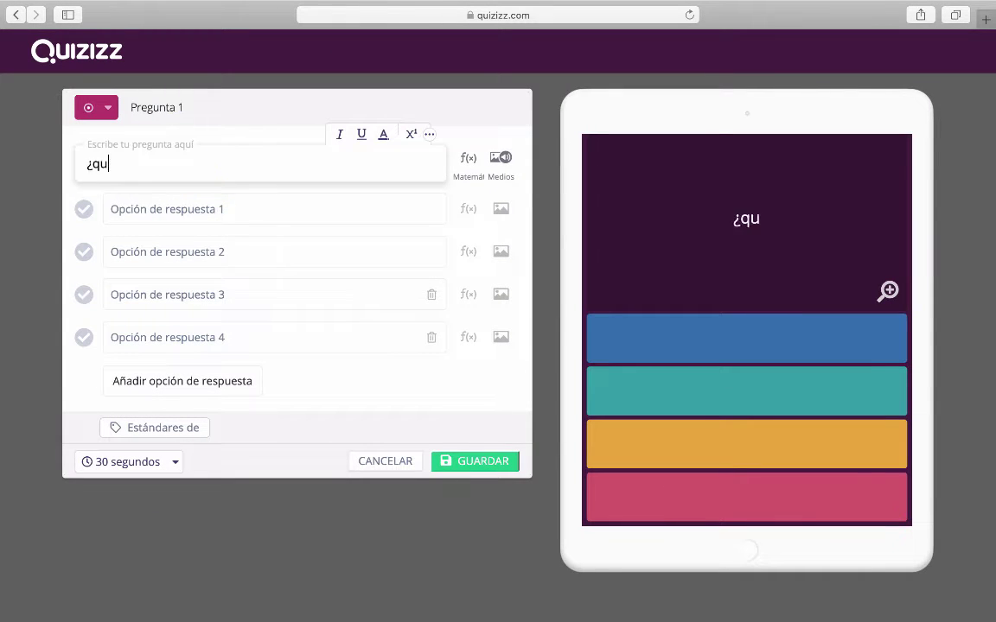
Enter answers anfibios, reptiles, aves, peces and mamíferos, mark peces correct, and save
{"action": "left_click", "coordinate": [197, 208]}
{"action": "type", "text": "anfibios"}
{"action": "key", "text": "Tab"}
{"action": "type", "text": "reptiles"}
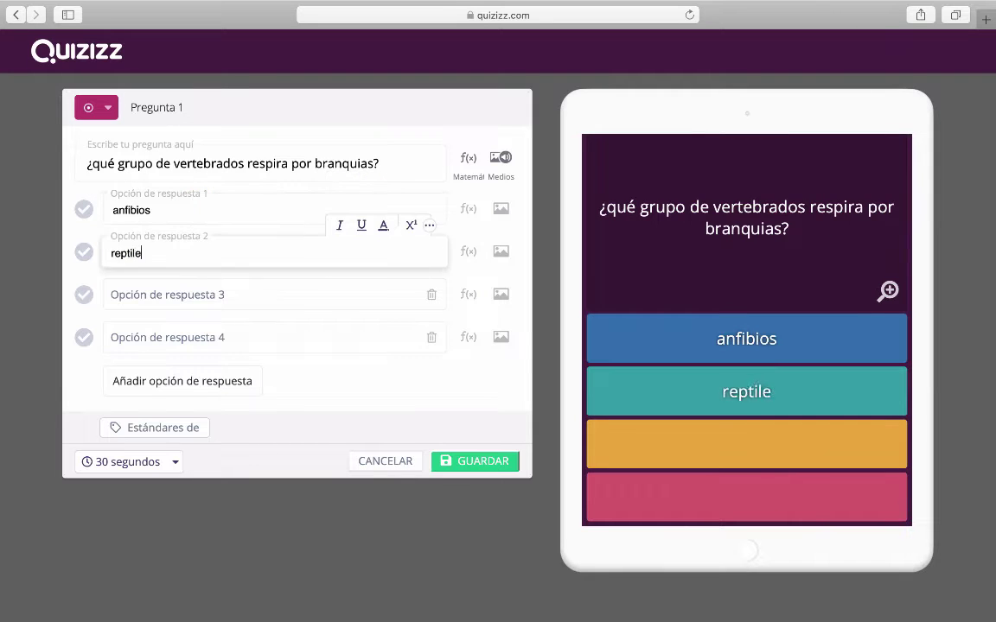
{"action": "key", "text": "Tab"}
{"action": "type", "text": "avespeces"}
{"action": "left_click", "coordinate": [138, 382]}
{"action": "type", "text": "mamíferos"}
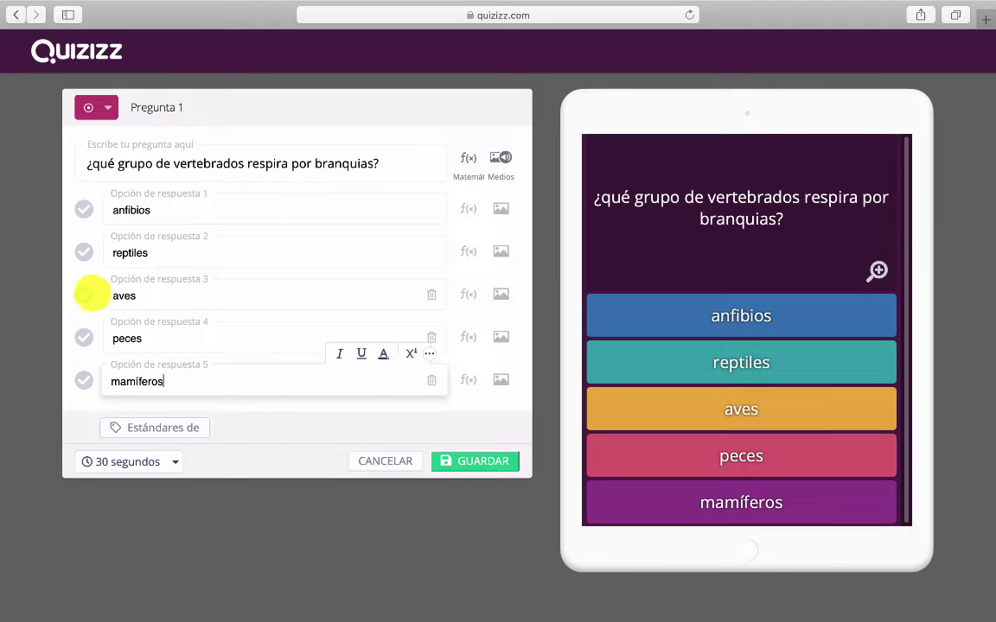
{"action": "left_click", "coordinate": [85, 338]}
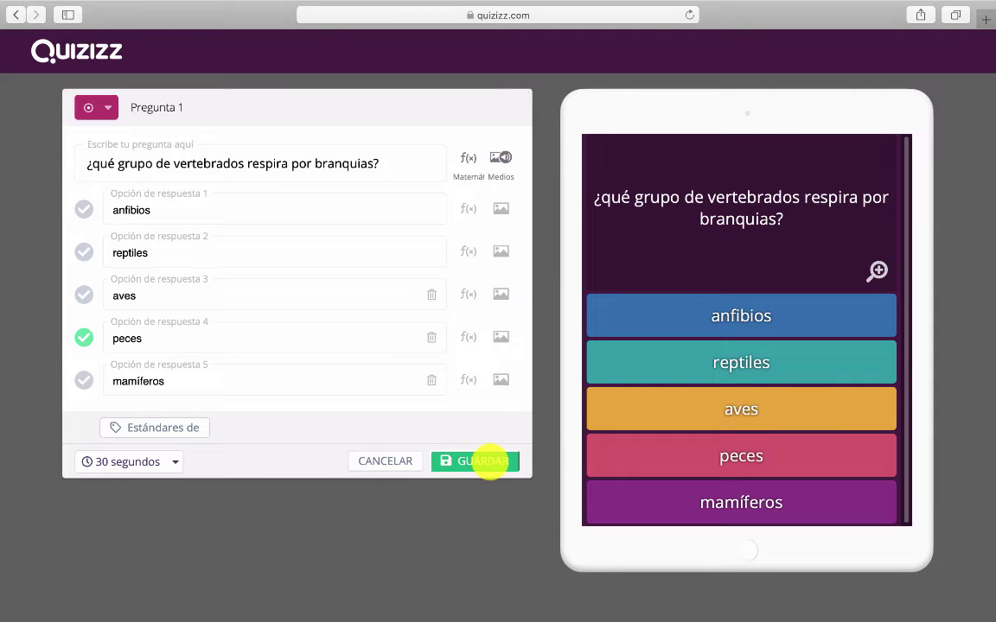
{"action": "left_click", "coordinate": [489, 462]}
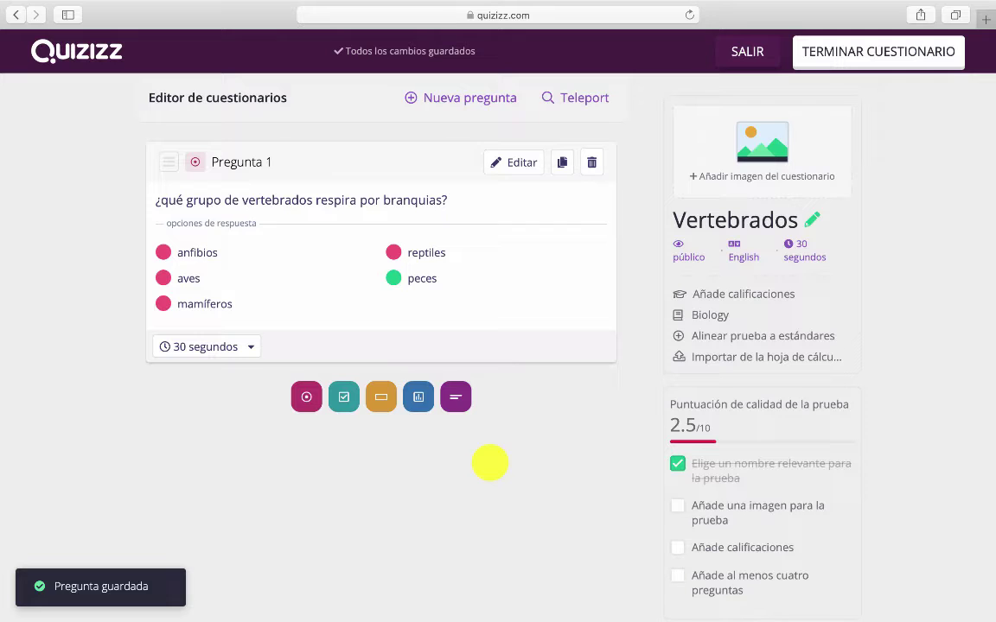
Add a checkbox question with anfibios, aves, reptiles and mamíferos marked as correct
{"action": "scroll", "coordinate": [489, 463], "scroll_direction": "down", "scroll_amount": 2}
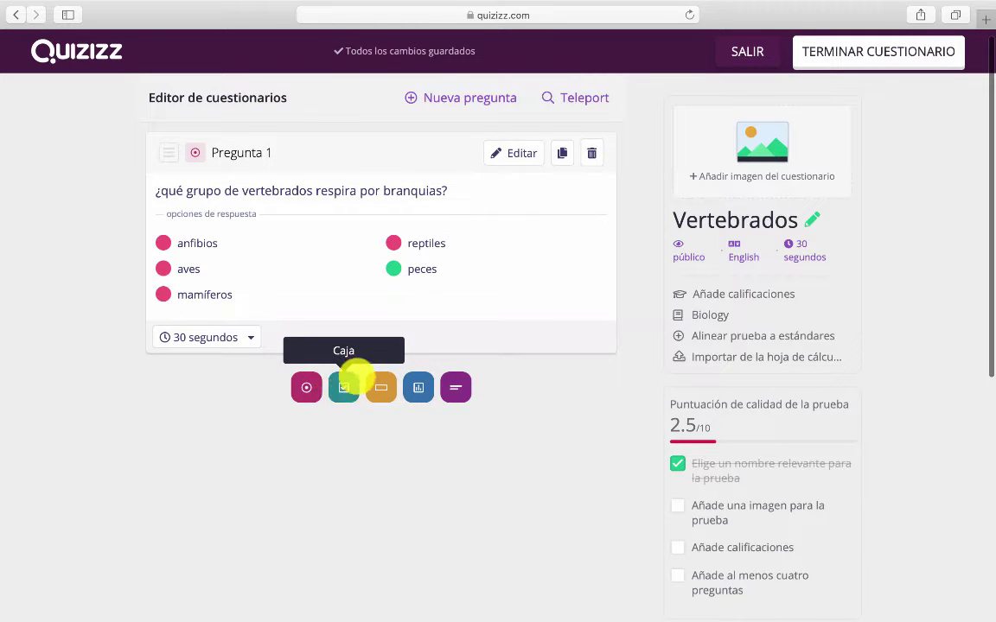
{"action": "left_click", "coordinate": [343, 388]}
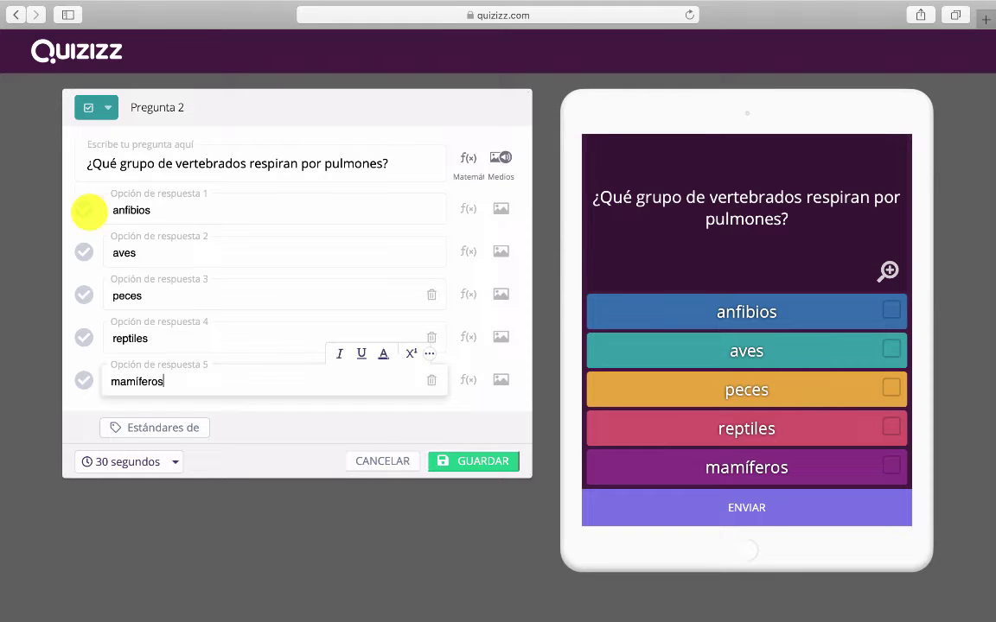
{"action": "left_click", "coordinate": [84, 208]}
{"action": "left_click", "coordinate": [84, 252]}
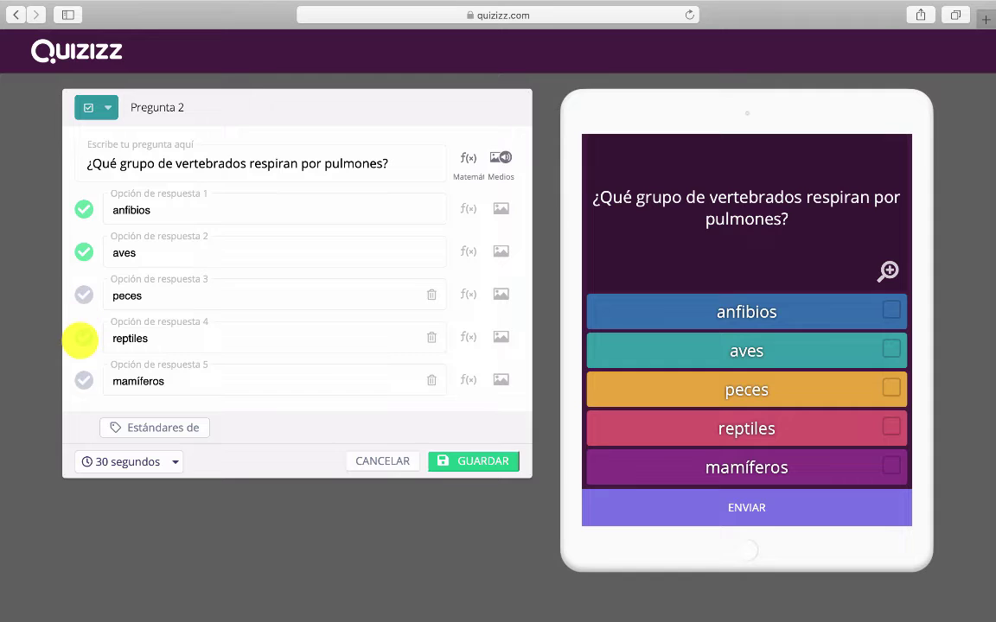
{"action": "left_click", "coordinate": [80, 338]}
{"action": "left_click", "coordinate": [83, 382]}
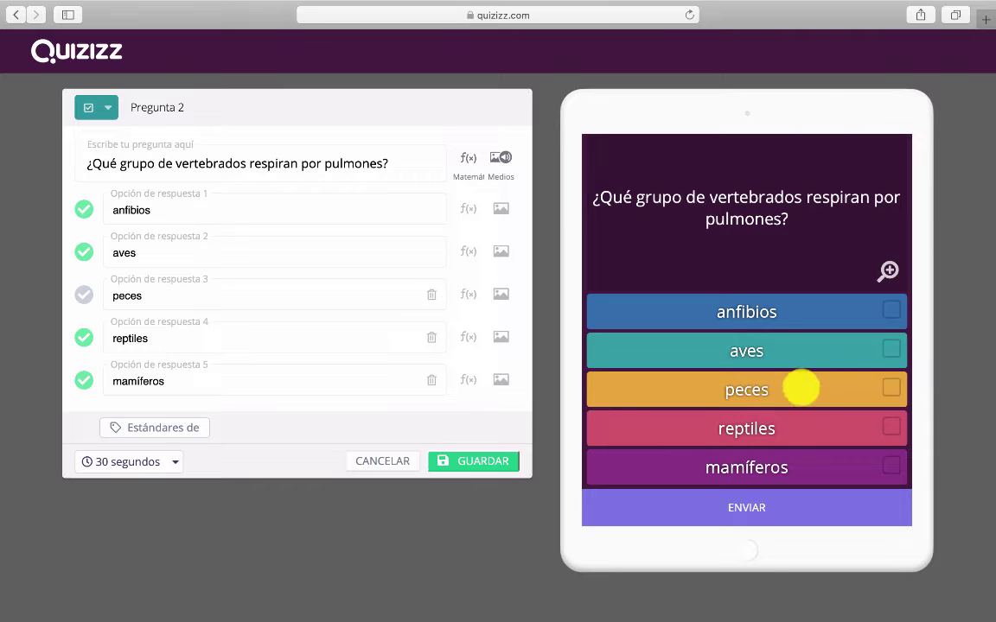
Test-tick anfibios, aves, reptiles and mamíferos in the student preview
{"action": "left_click", "coordinate": [891, 310]}
{"action": "left_click", "coordinate": [891, 349]}
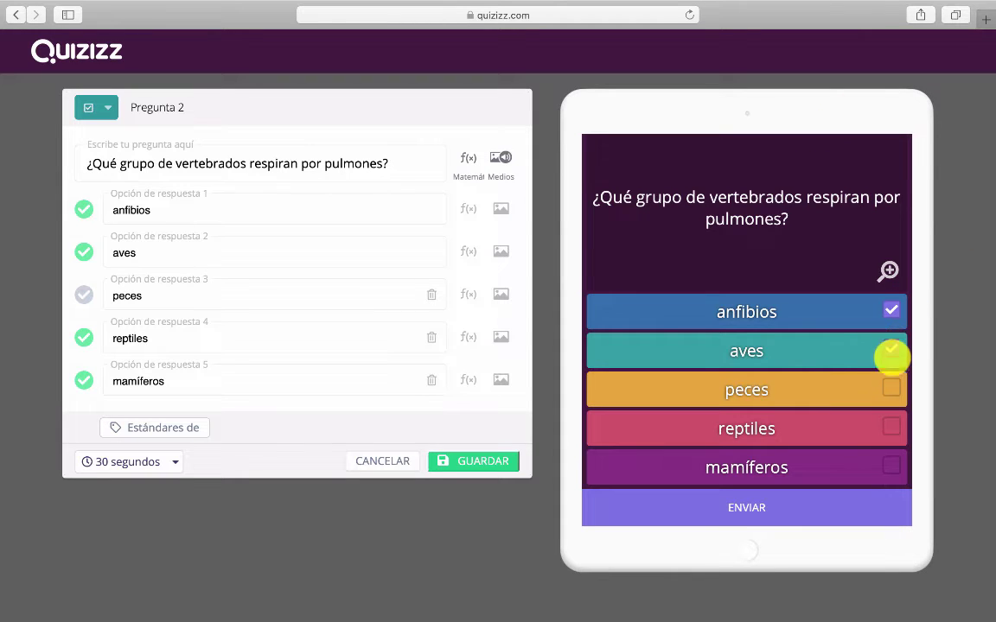
{"action": "left_click", "coordinate": [892, 426]}
{"action": "left_click", "coordinate": [891, 464]}
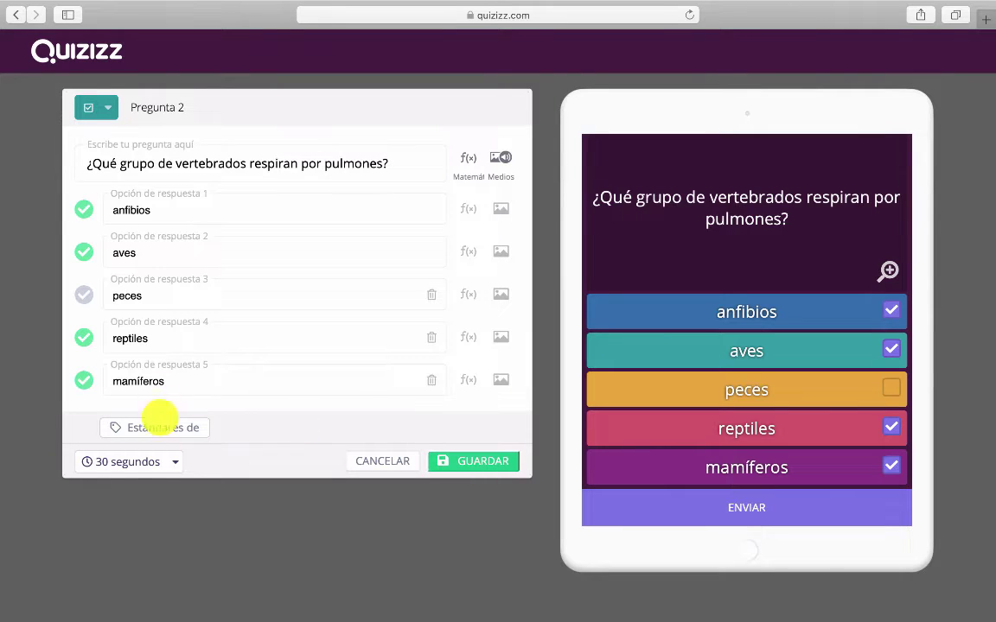
Set the question time limit to 45 segundos and save Pregunta 2
{"action": "left_click", "coordinate": [149, 461]}
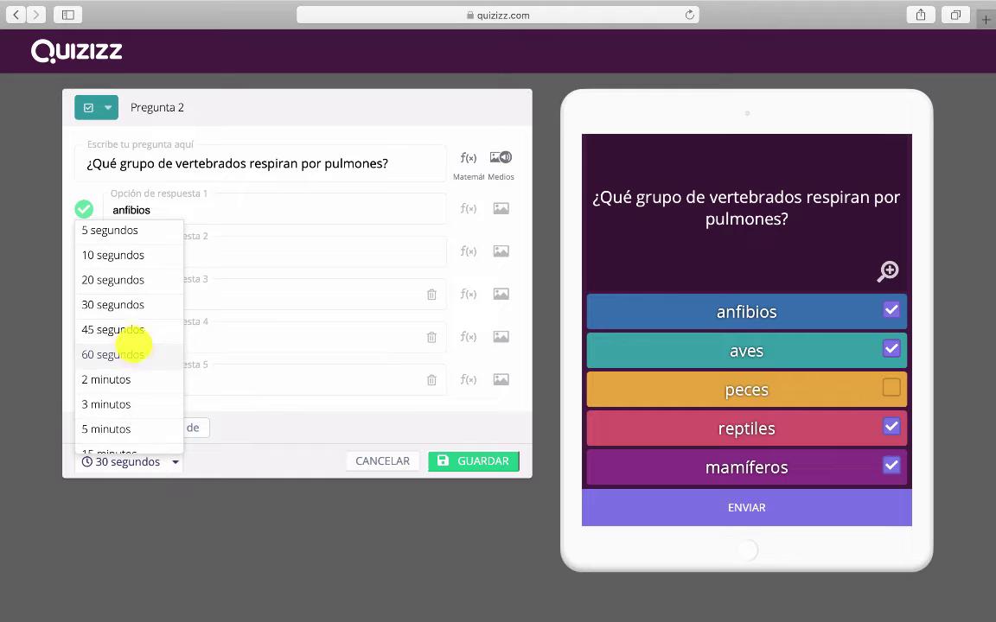
{"action": "left_click", "coordinate": [131, 330]}
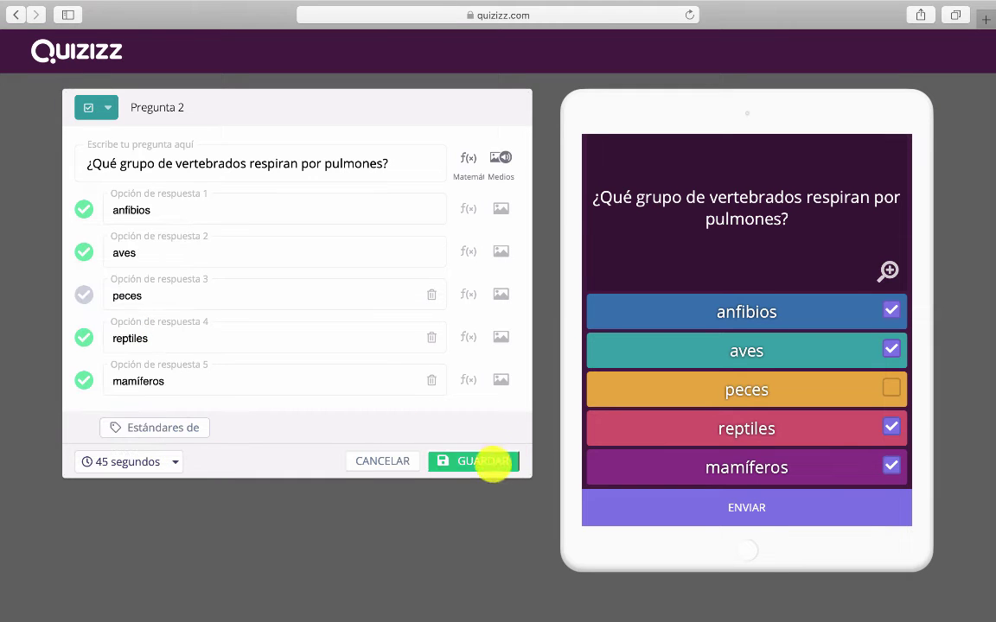
{"action": "left_click", "coordinate": [493, 461]}
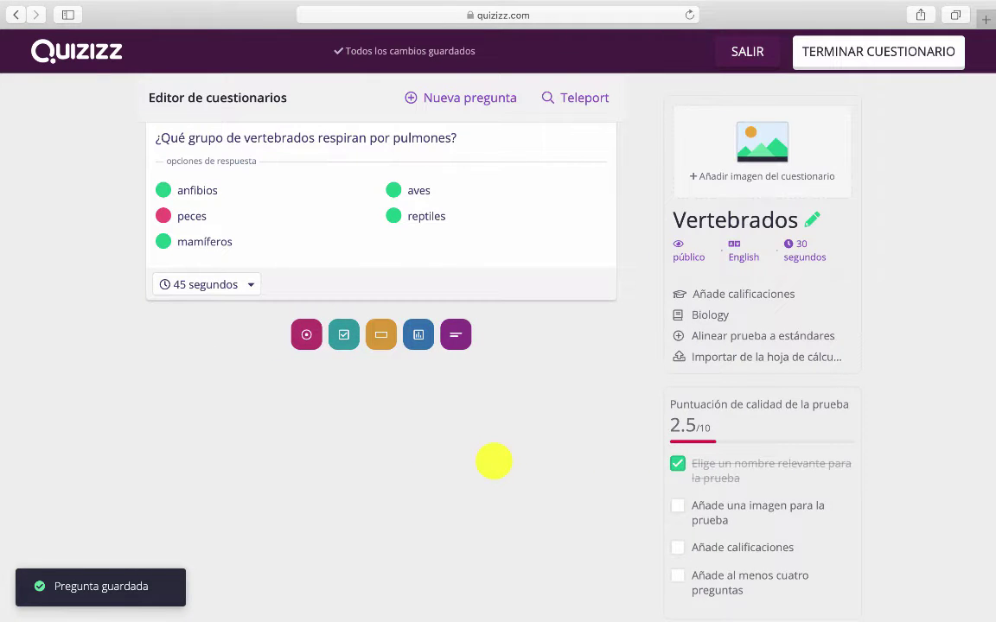
{"action": "scroll", "coordinate": [463, 429], "scroll_direction": "up", "scroll_amount": 5}
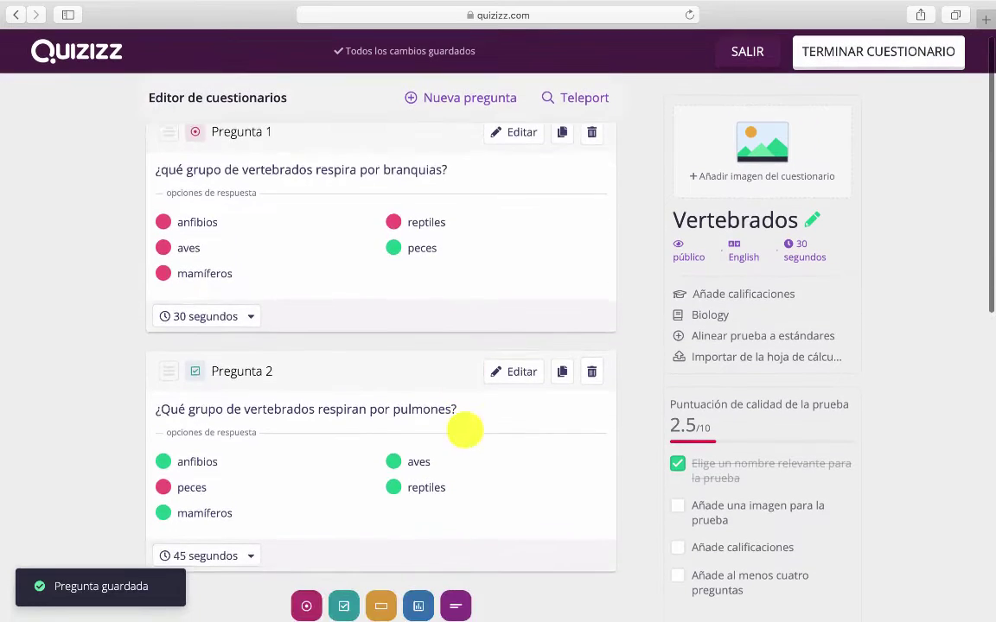
{"action": "scroll", "coordinate": [464, 428], "scroll_direction": "down", "scroll_amount": 3}
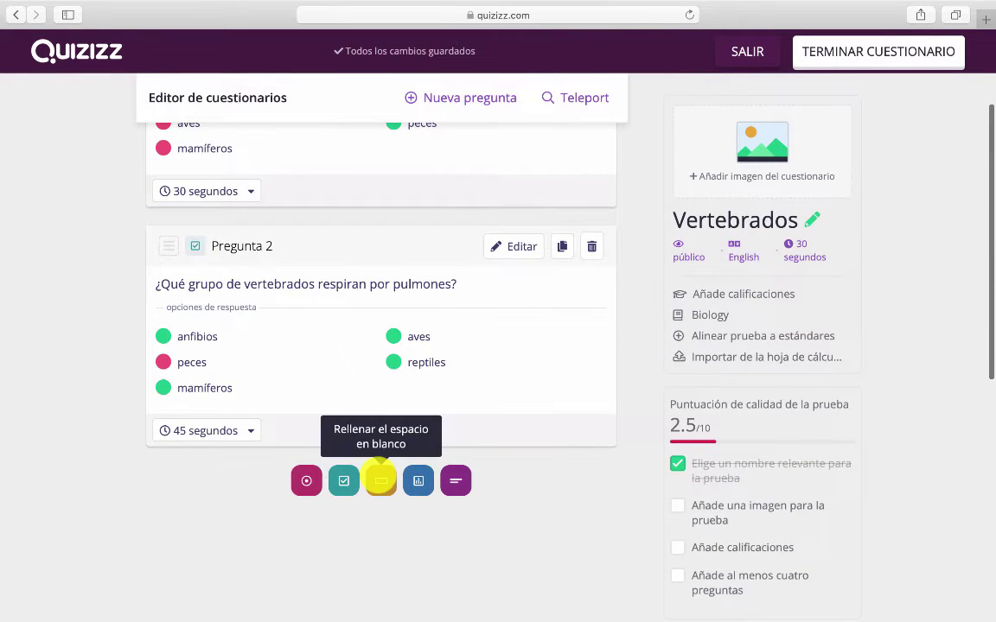
Create a fill-in-the-blank question about reptiles' bodies covered in thick scales, marking the blank
{"action": "left_click", "coordinate": [381, 479]}
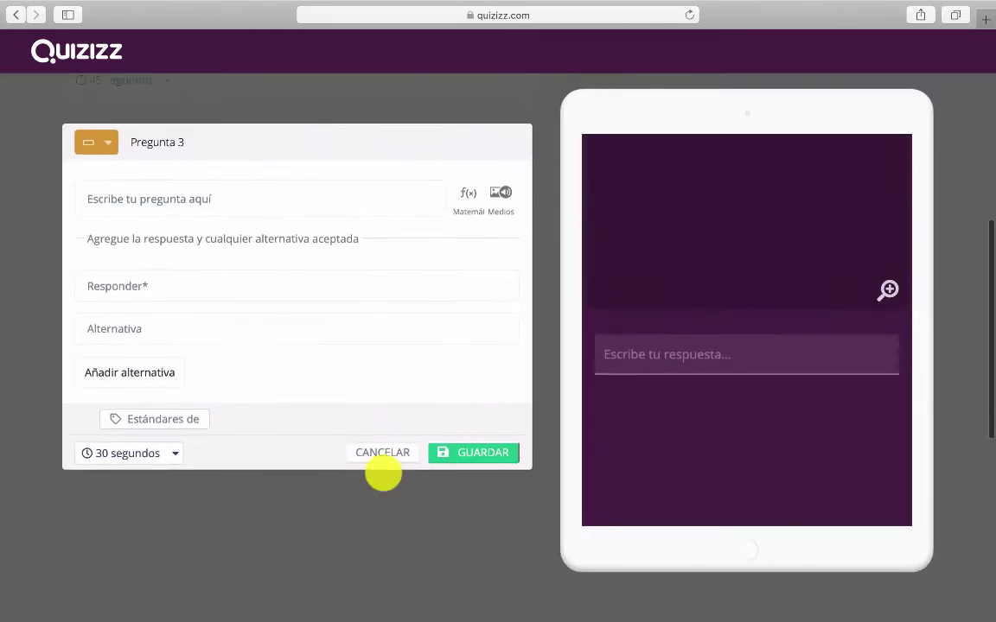
{"action": "left_click", "coordinate": [353, 159]}
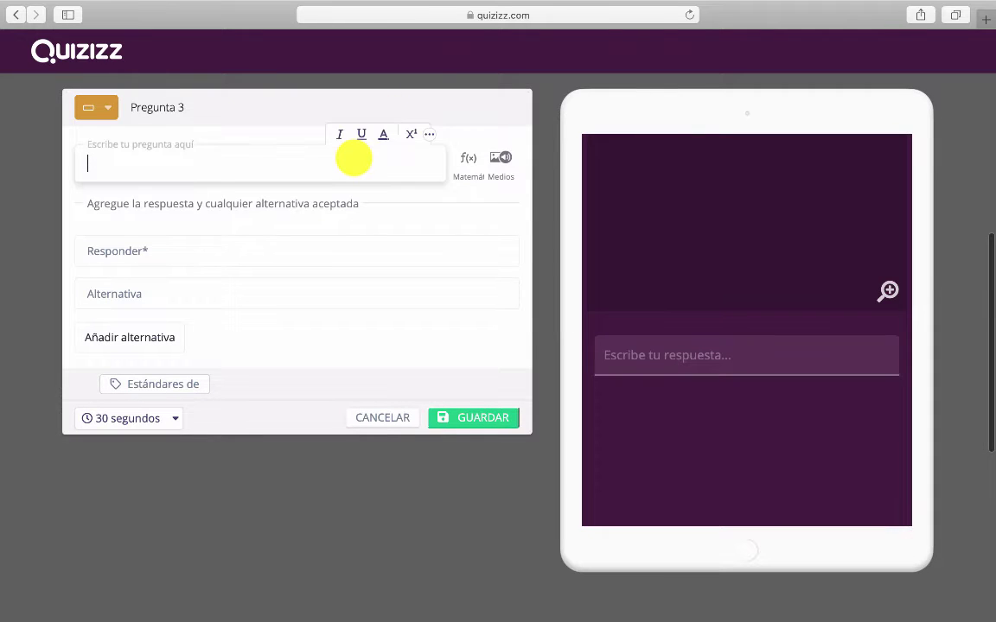
{"action": "type", "text": "Los reptiles tienen el cuerpo cubierto de __________ gruesas y resistentes para evitar la desecación."}
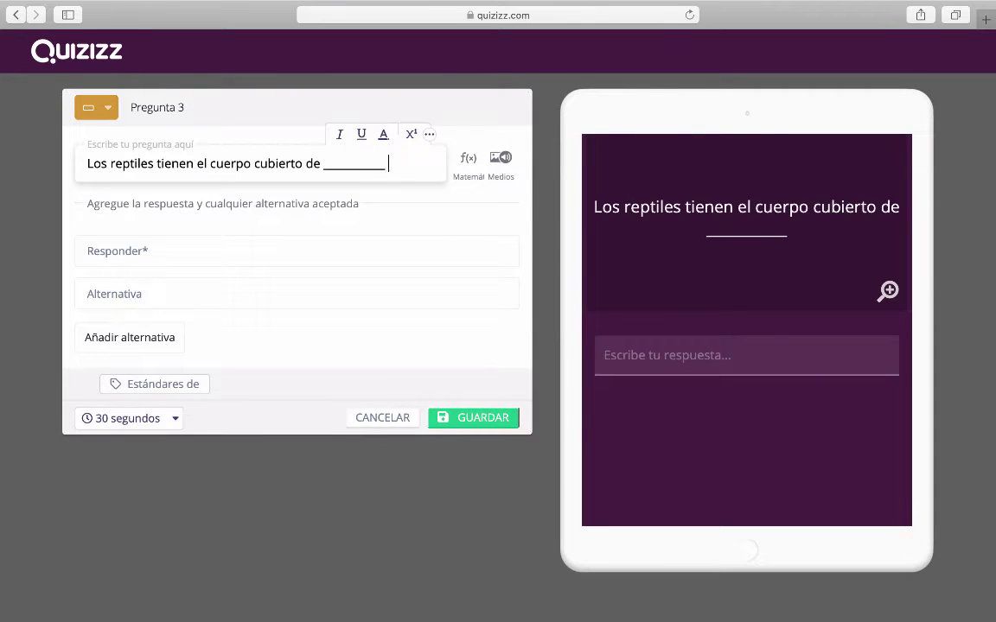
{"action": "double_click", "coordinate": [345, 172]}
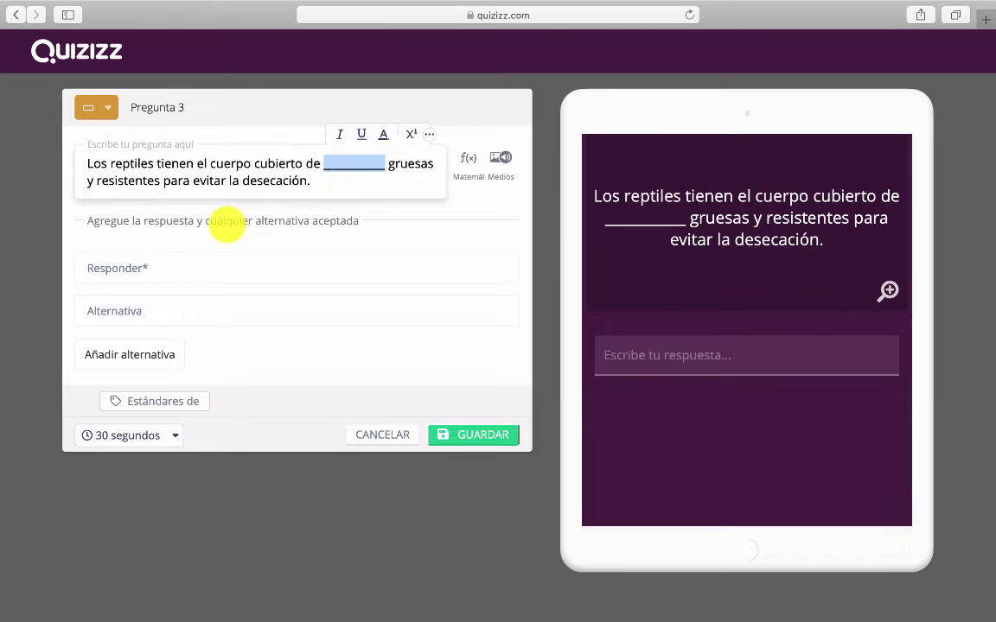
Accept escamas with alternative escama, set a 45-second limit, and save Pregunta 3
{"action": "left_click", "coordinate": [172, 263]}
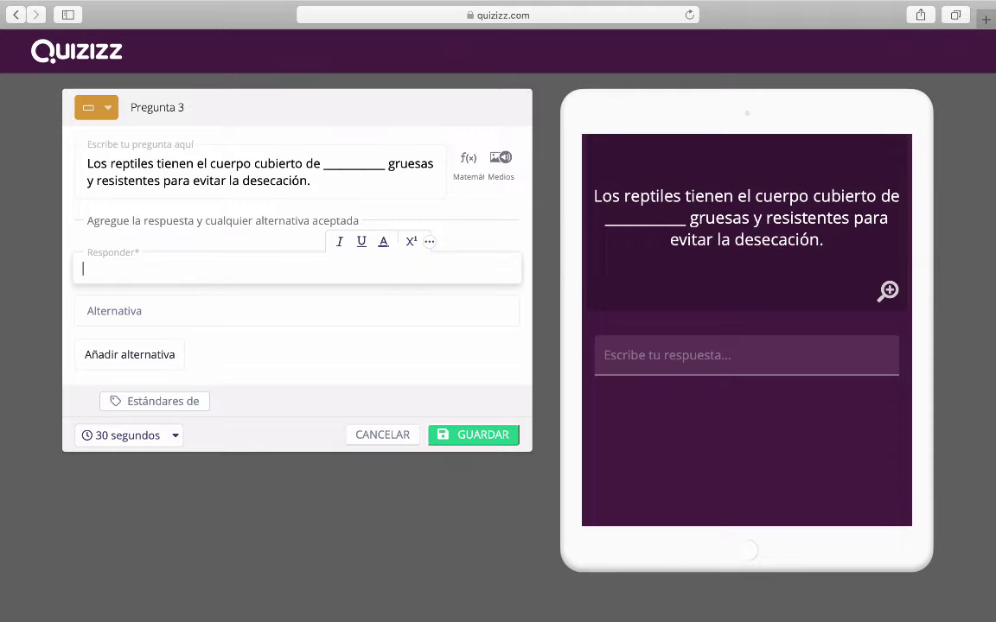
{"action": "left_click", "coordinate": [152, 300]}
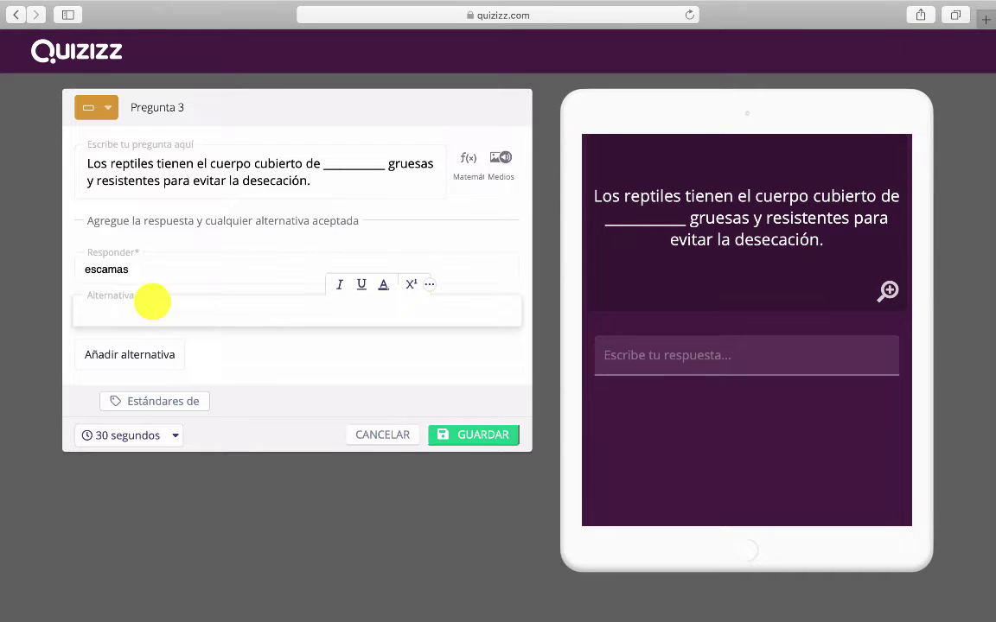
{"action": "left_click", "coordinate": [138, 270]}
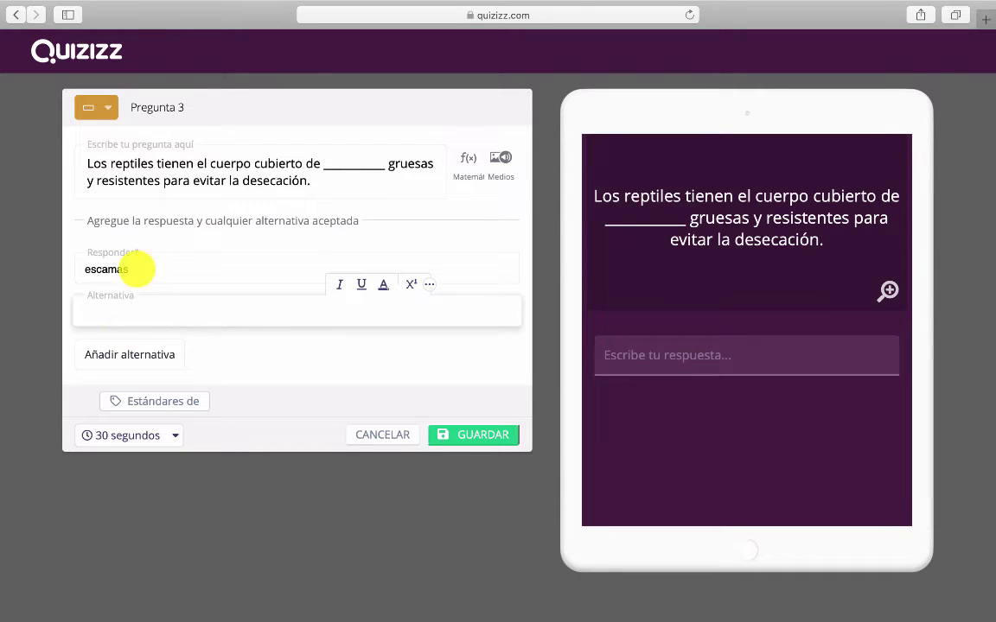
{"action": "type", "text": "escama"}
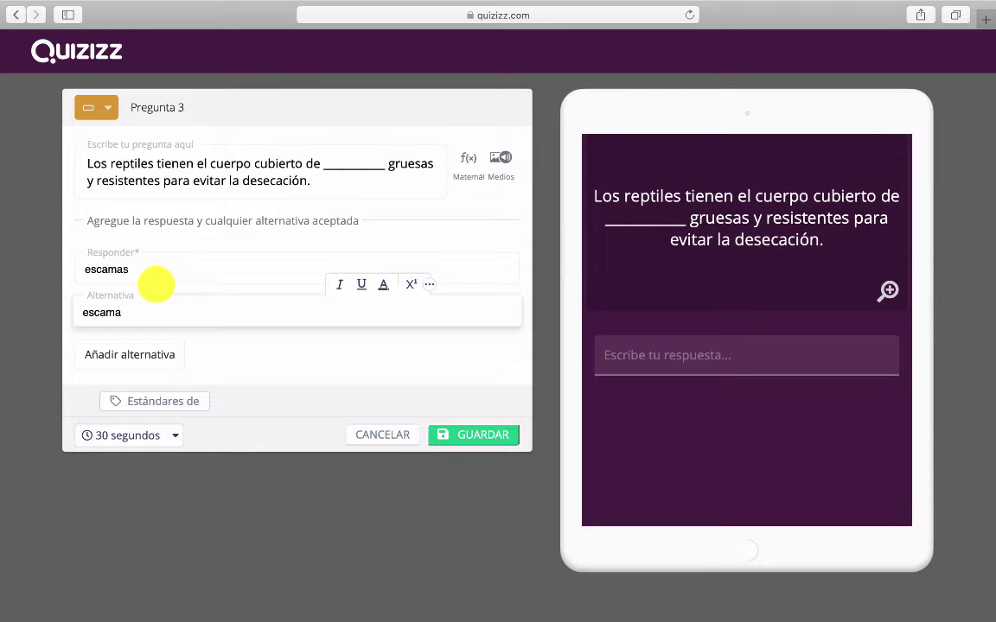
{"action": "left_click", "coordinate": [123, 435]}
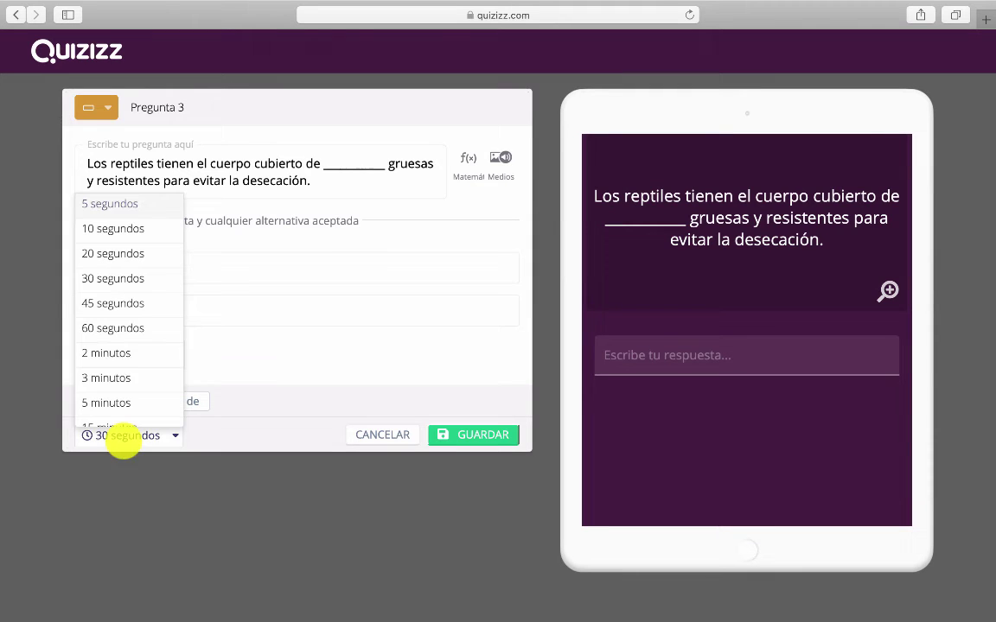
{"action": "left_click", "coordinate": [132, 304]}
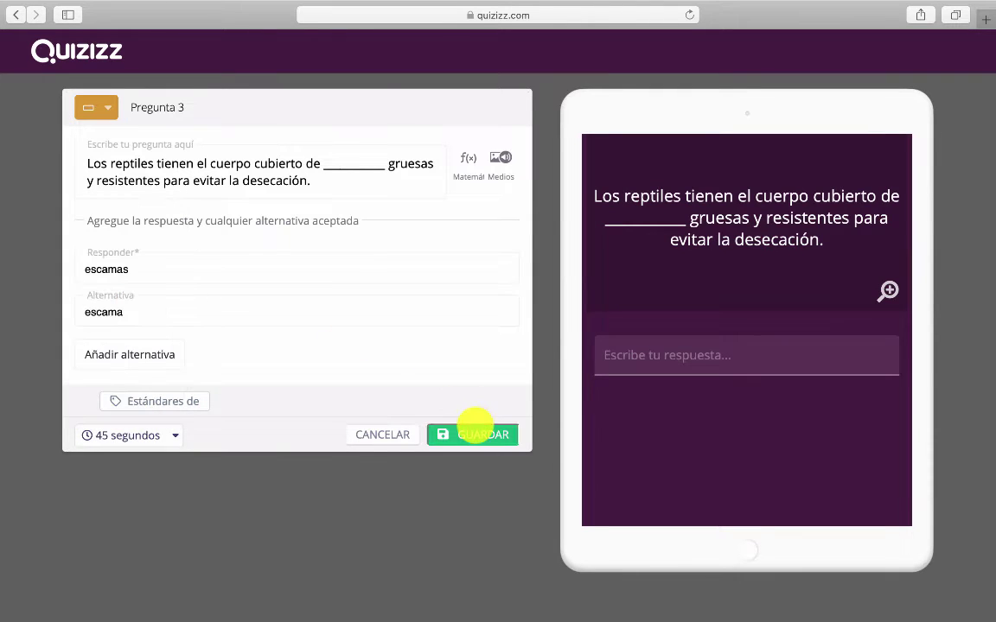
{"action": "left_click", "coordinate": [474, 432]}
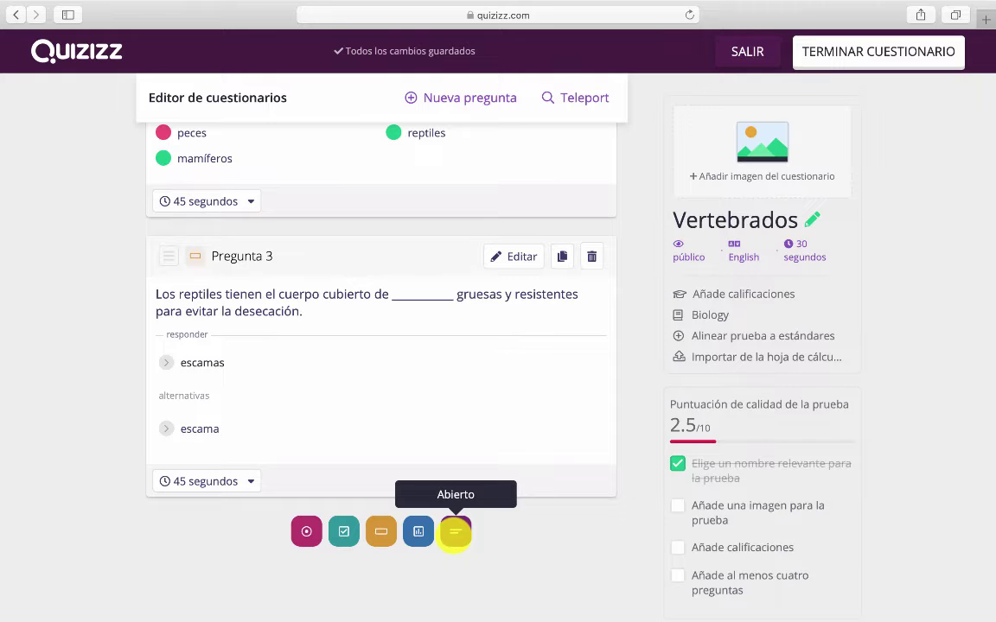
Review the three saved questions, then open Teleport to search public Vertebrados quizzes
{"action": "scroll", "coordinate": [484, 529], "scroll_direction": "up", "scroll_amount": 3}
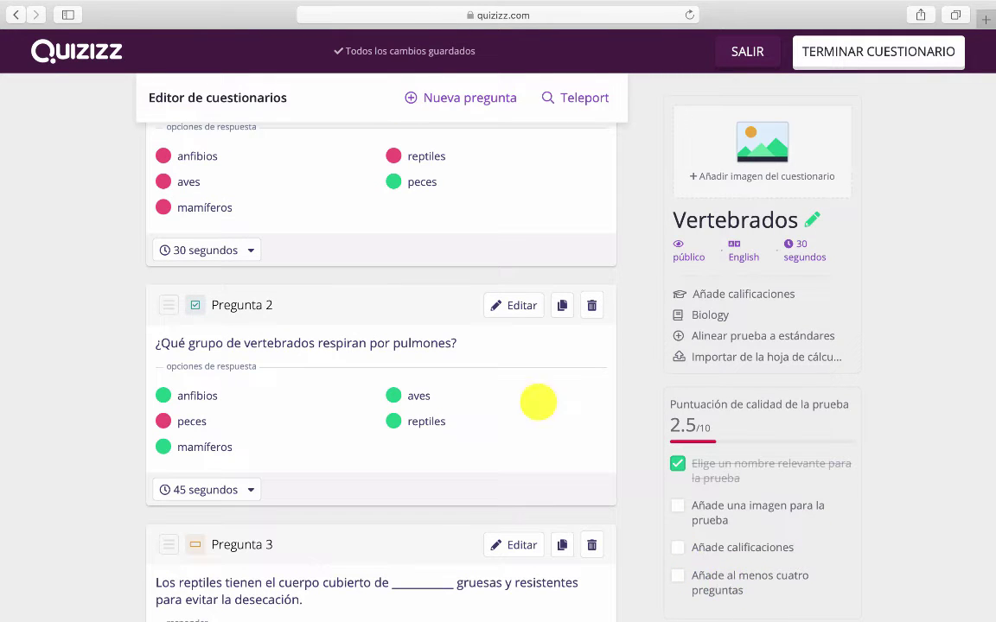
{"action": "scroll", "coordinate": [537, 402], "scroll_direction": "down", "scroll_amount": 3}
{"action": "scroll", "coordinate": [537, 401], "scroll_direction": "up", "scroll_amount": 5}
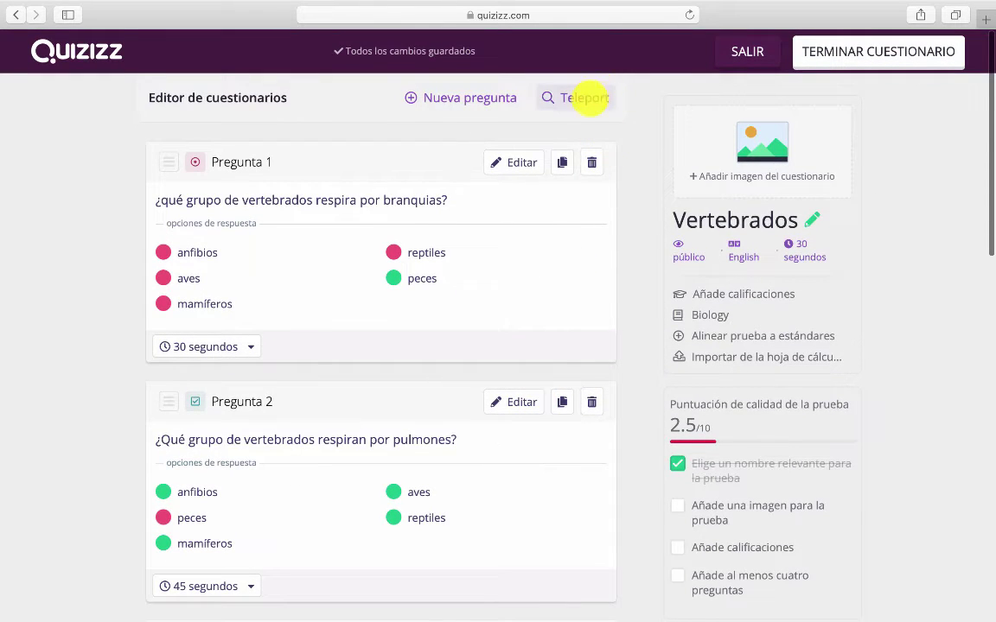
{"action": "left_click", "coordinate": [586, 97]}
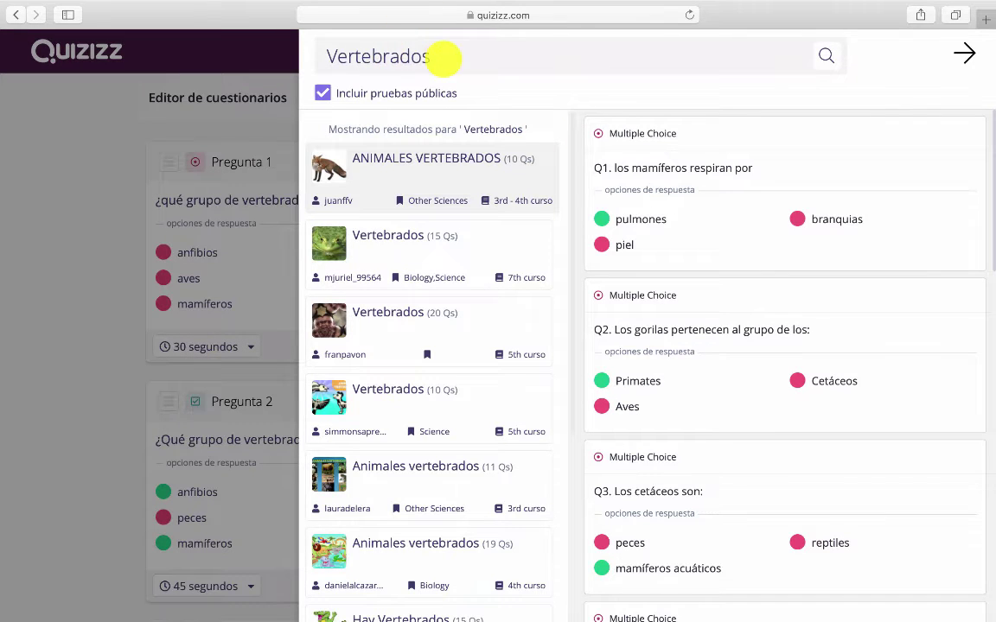
Import the vertebrate classification question from the Animales Vertebrados (14 Qs) quiz
{"action": "scroll", "coordinate": [411, 400], "scroll_direction": "down", "scroll_amount": 5}
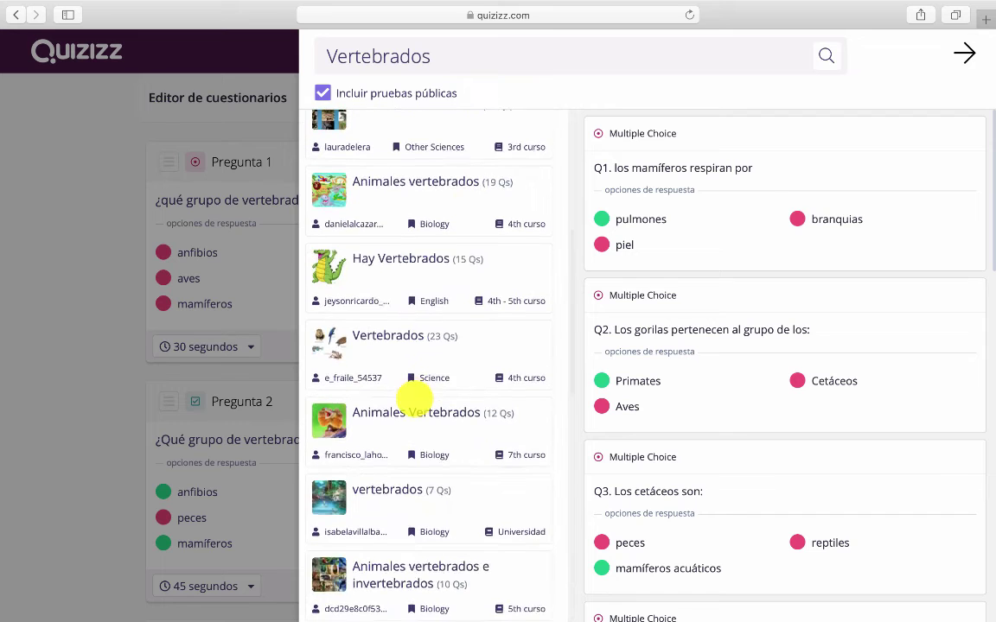
{"action": "scroll", "coordinate": [414, 398], "scroll_direction": "down", "scroll_amount": 10}
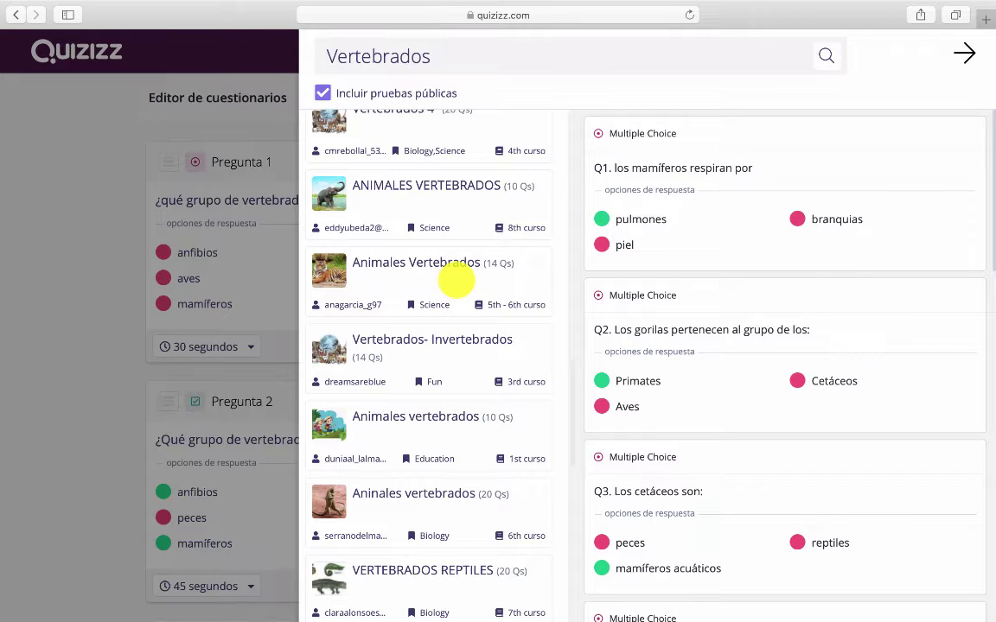
{"action": "left_click", "coordinate": [455, 278]}
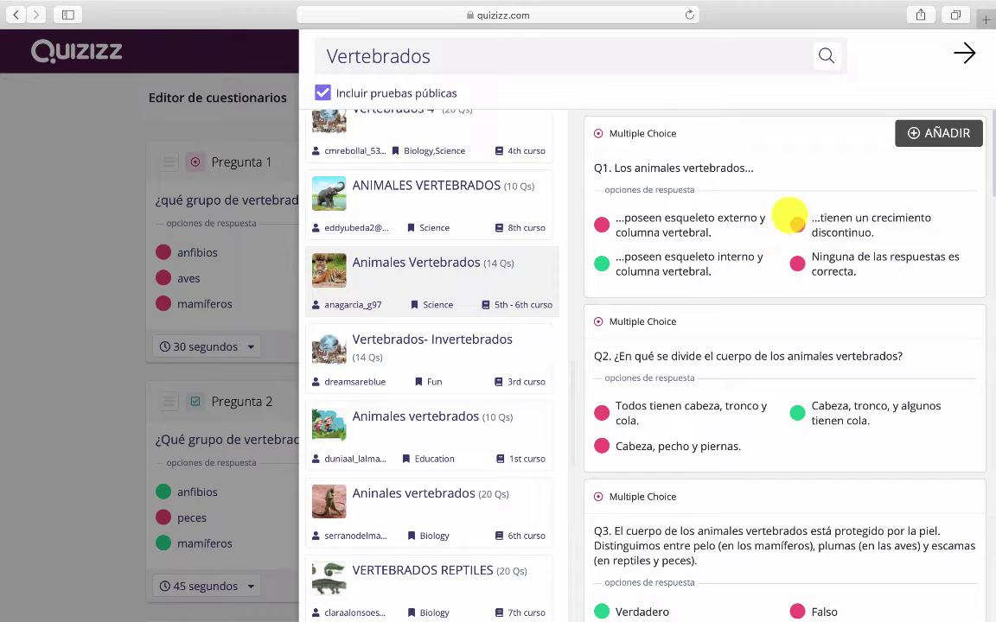
{"action": "scroll", "coordinate": [744, 354], "scroll_direction": "down", "scroll_amount": 5}
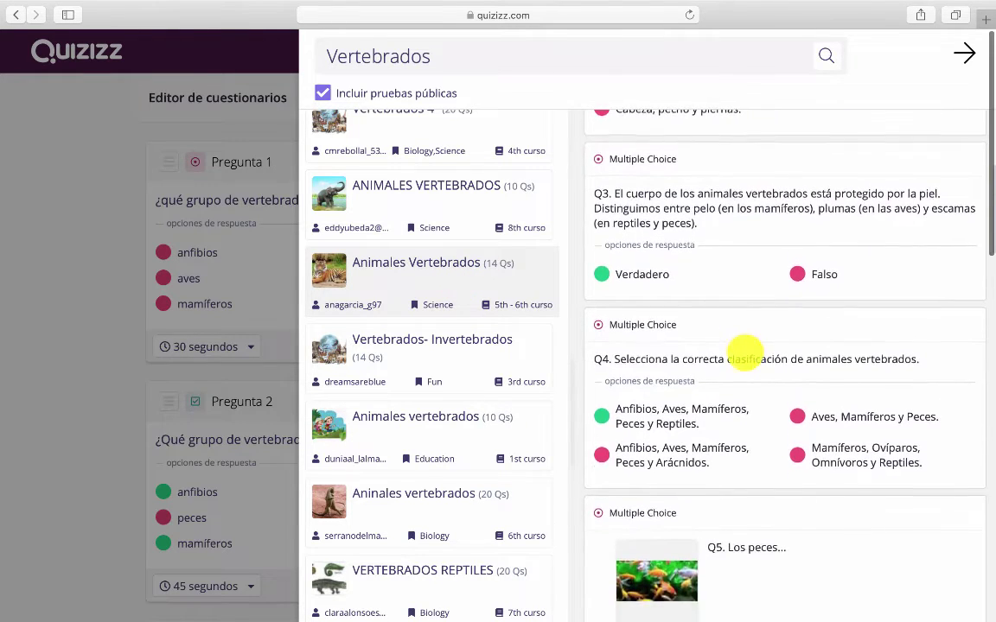
{"action": "scroll", "coordinate": [745, 354], "scroll_direction": "down", "scroll_amount": 2}
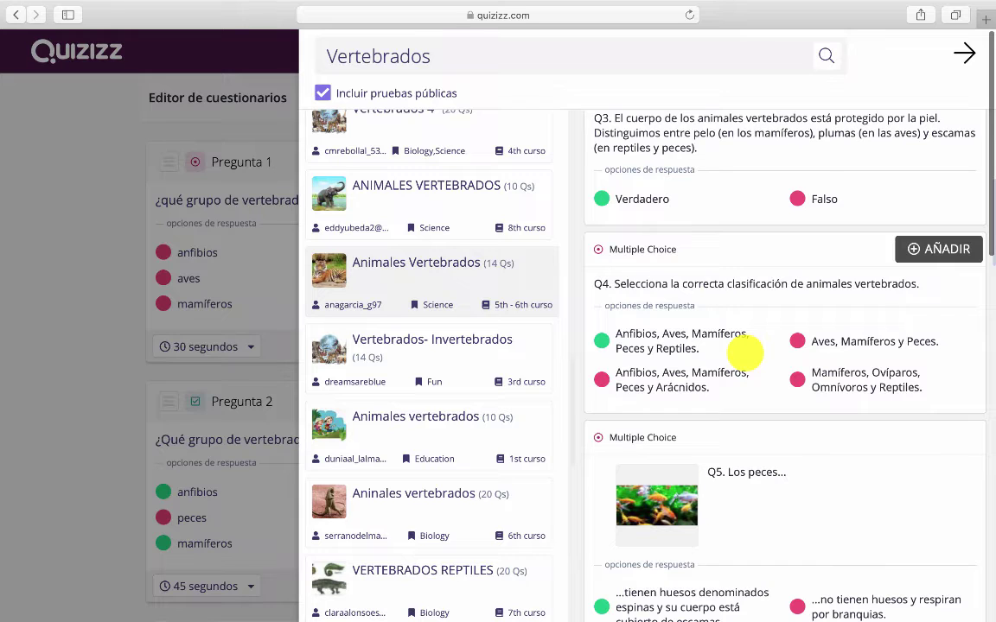
{"action": "left_click", "coordinate": [934, 247]}
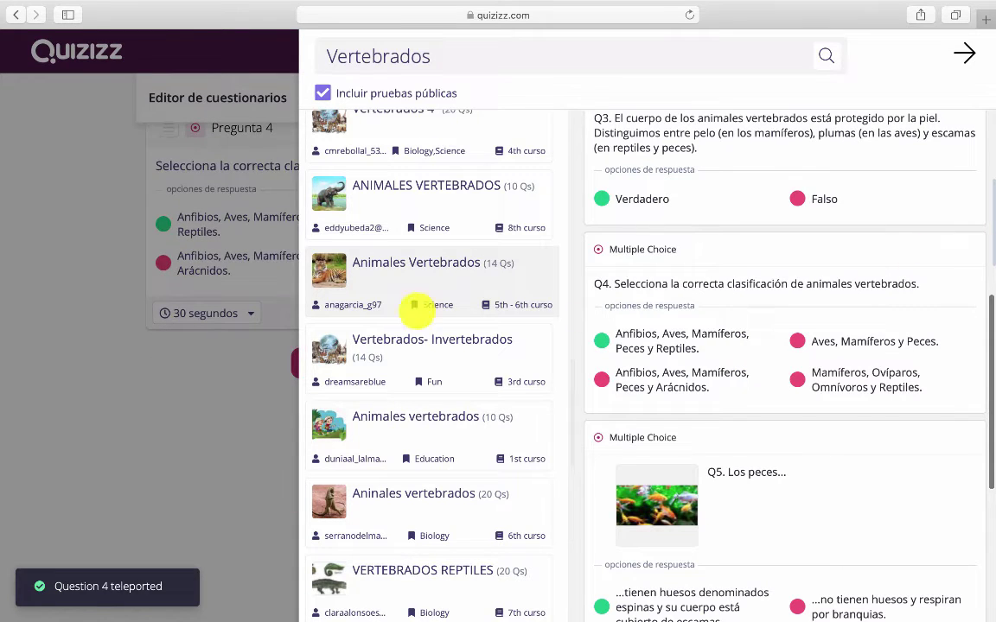
{"action": "left_click", "coordinate": [165, 413]}
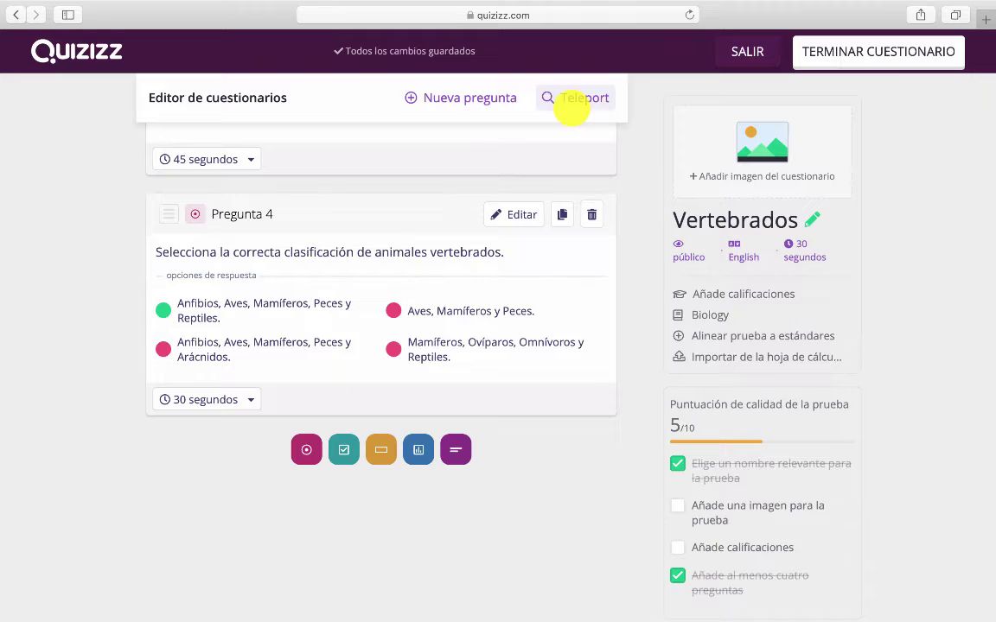
Import the humans-are-mammals question from the Vertebrados (23 Qs) quiz
{"action": "left_click", "coordinate": [571, 102]}
{"action": "scroll", "coordinate": [443, 303], "scroll_direction": "down", "scroll_amount": 1}
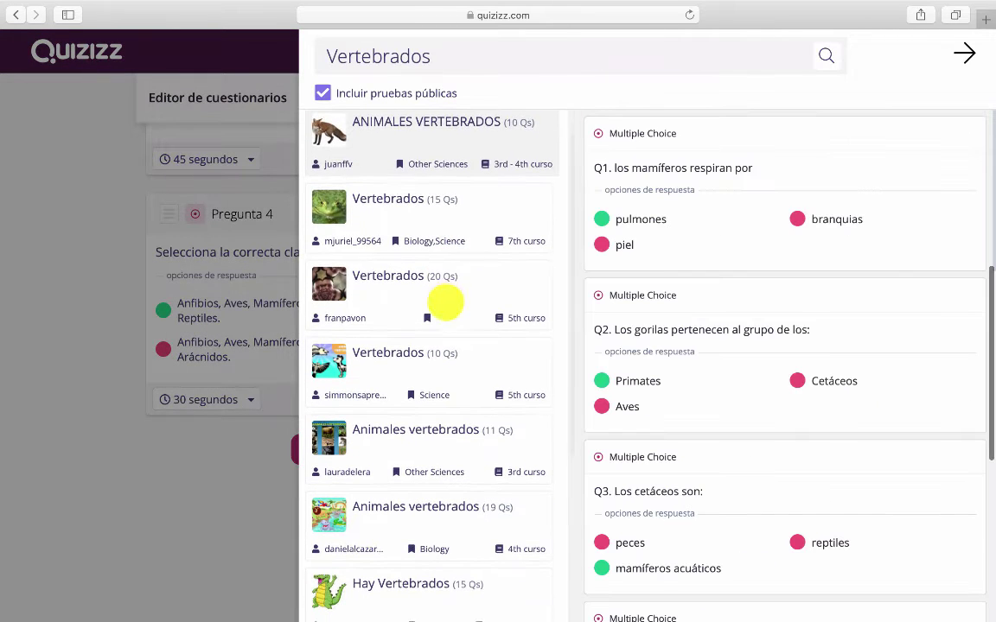
{"action": "left_click", "coordinate": [458, 285]}
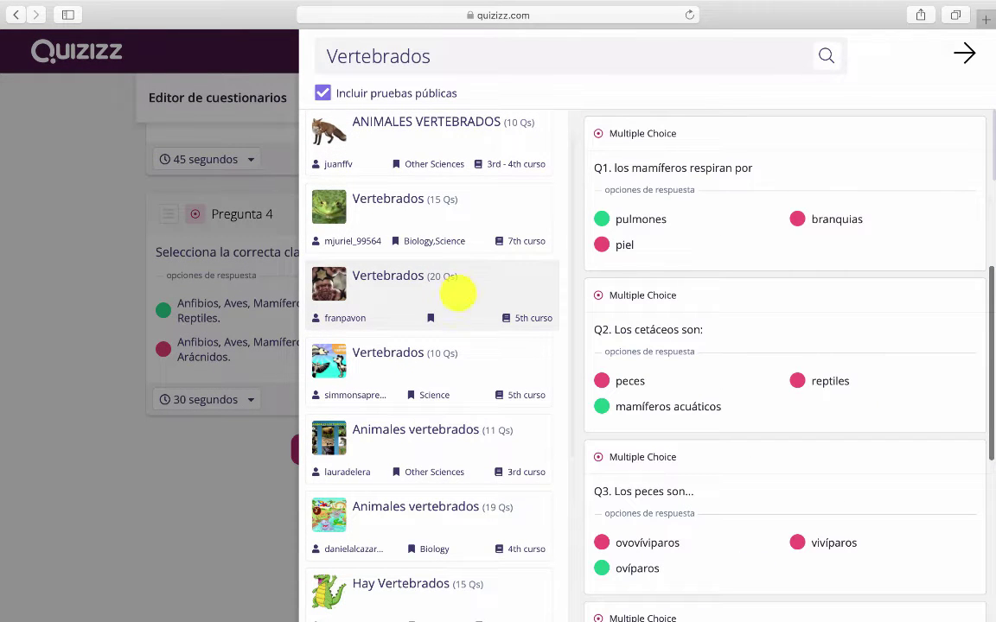
{"action": "scroll", "coordinate": [432, 380], "scroll_direction": "down", "scroll_amount": 2}
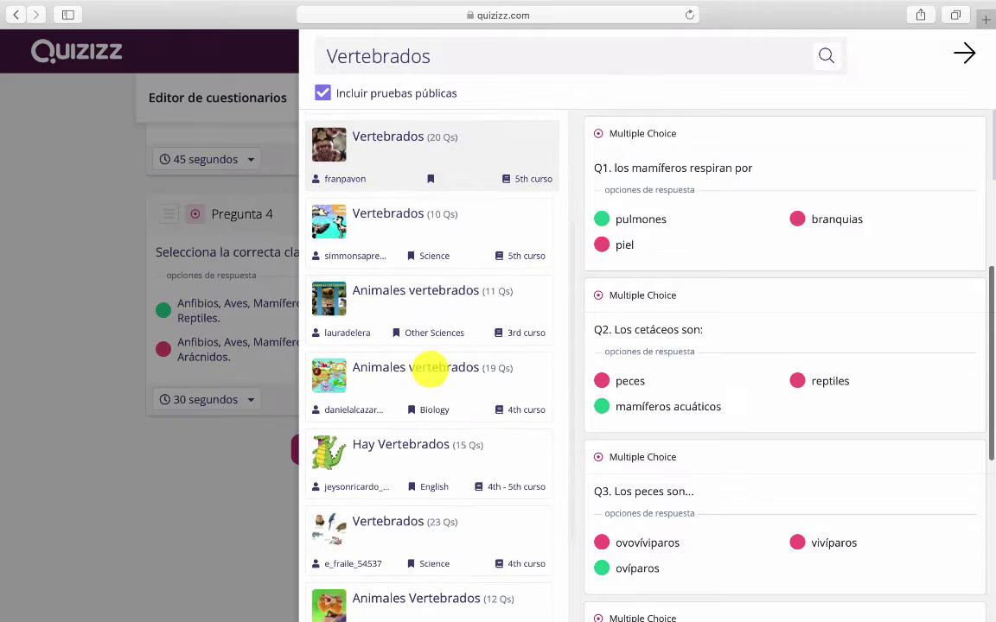
{"action": "scroll", "coordinate": [432, 380], "scroll_direction": "down", "scroll_amount": 4}
{"action": "left_click", "coordinate": [445, 279]}
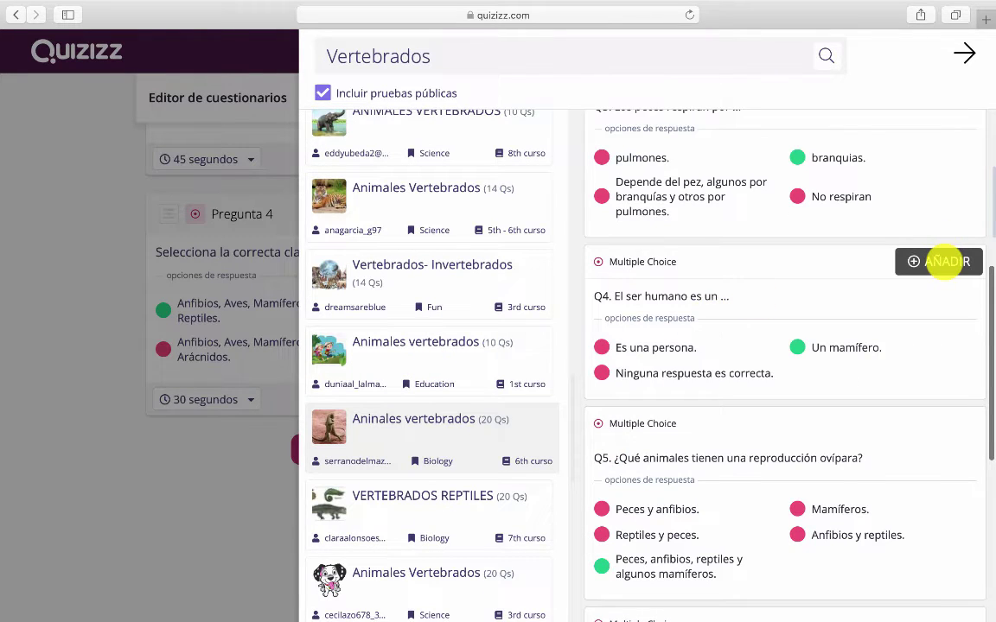
{"action": "left_click", "coordinate": [943, 261]}
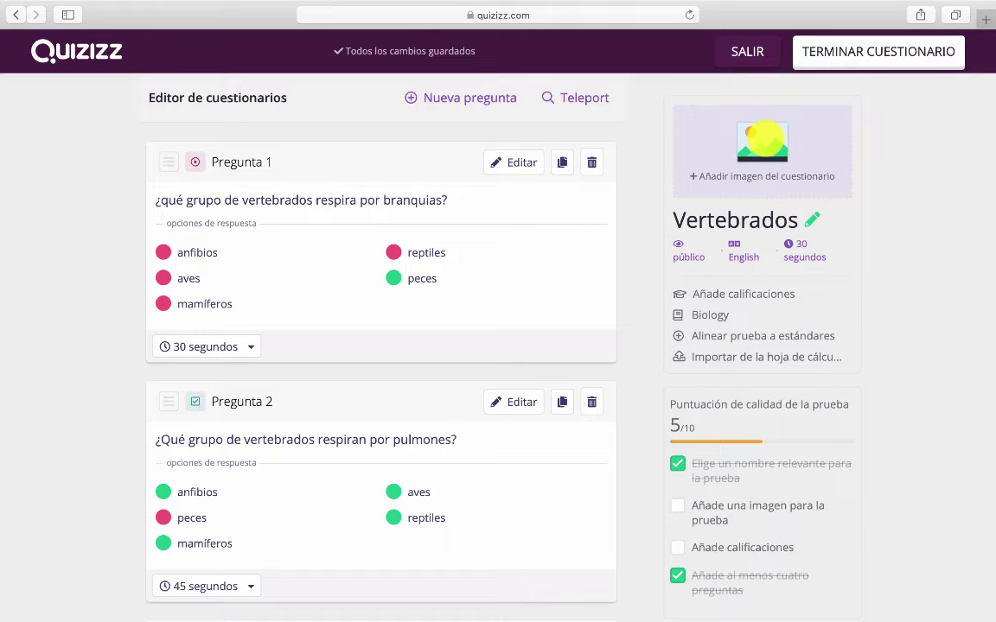
Paste the VERTEBRADOS.png collage image address as the quiz cover link
{"action": "left_click", "coordinate": [763, 139]}
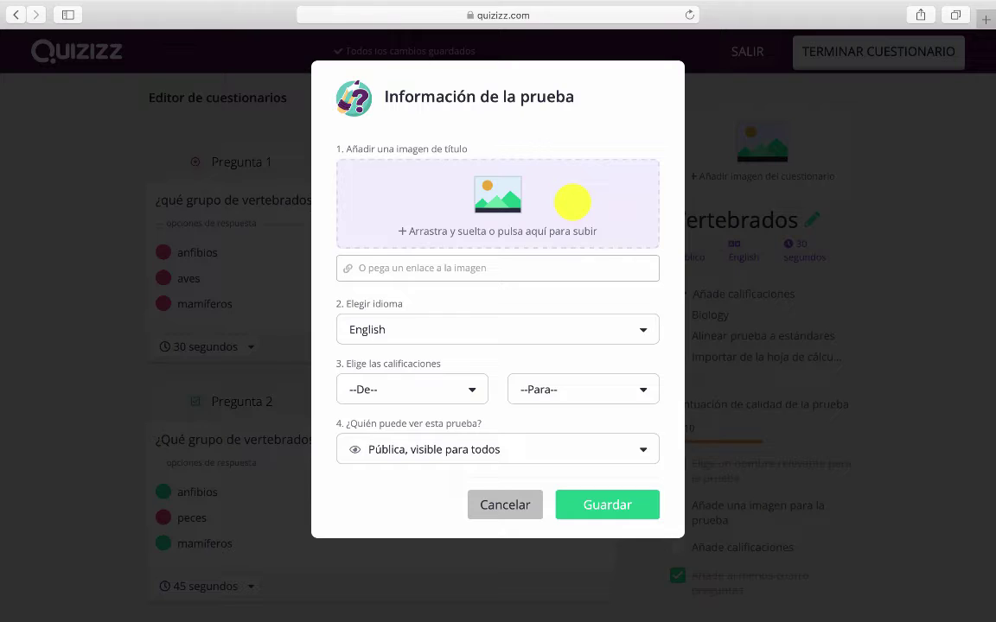
{"action": "left_click", "coordinate": [541, 273]}
{"action": "key", "text": "ctrl+Right"}
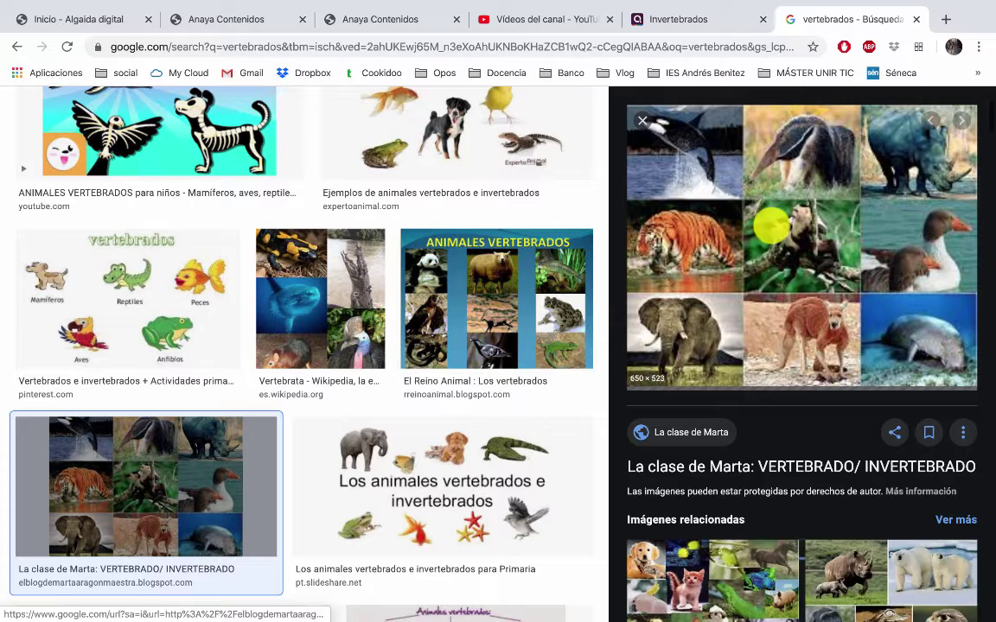
{"action": "right_click", "coordinate": [485, 227]}
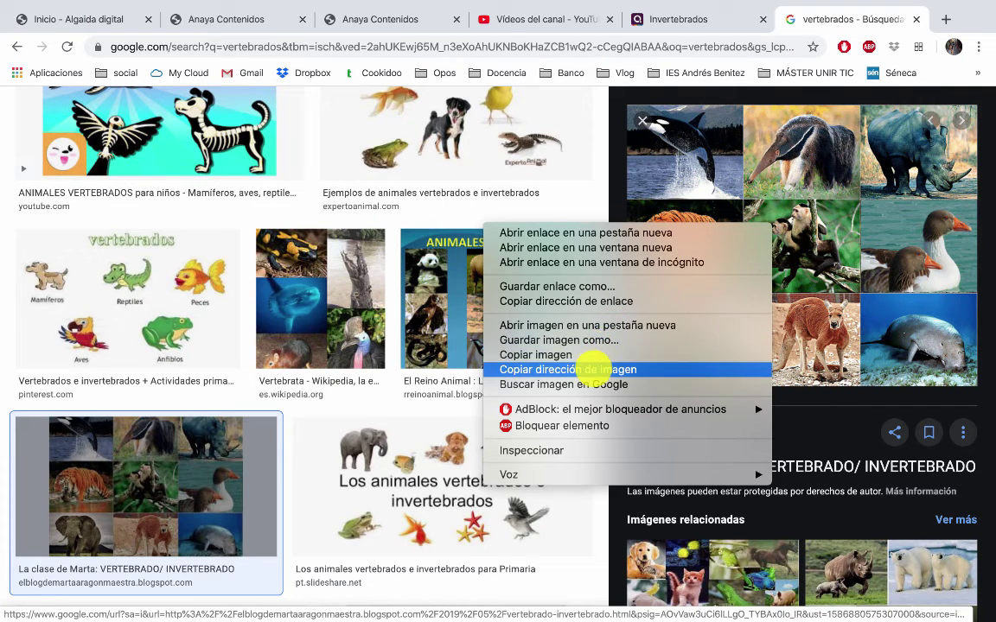
{"action": "left_click", "coordinate": [567, 408]}
{"action": "key", "text": "ctrl+Left"}
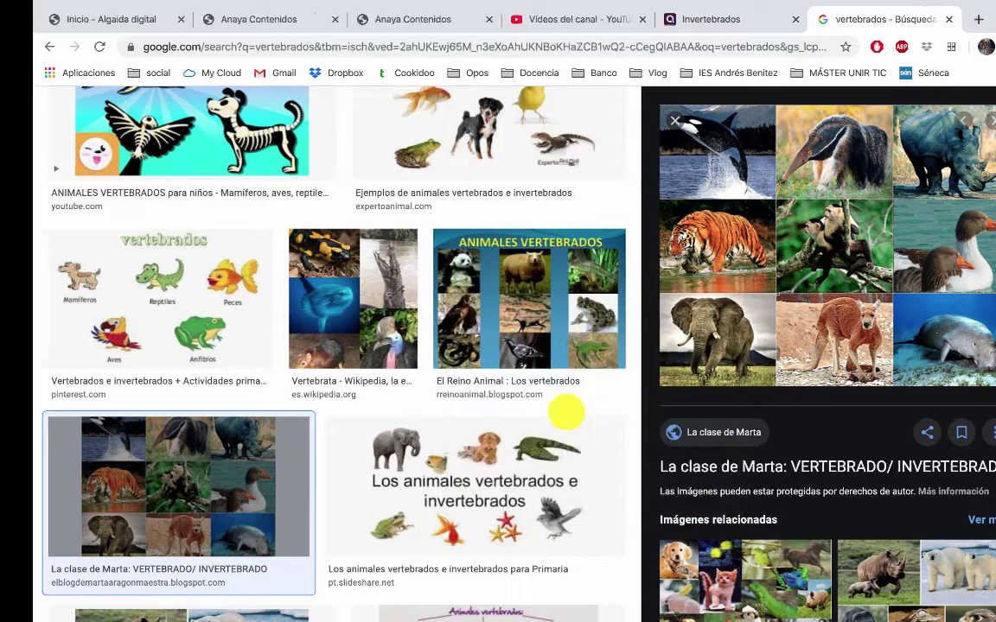
{"action": "key", "text": "super+v"}
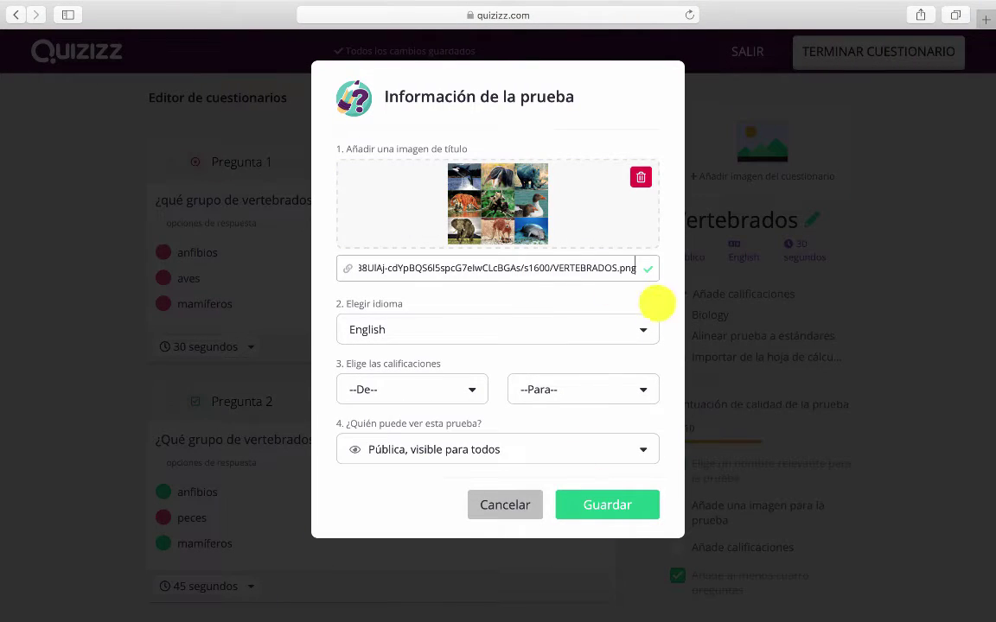
Set the quiz language to Spanish; Castilian and the grade range to 7th
{"action": "left_click", "coordinate": [642, 329]}
{"action": "scroll", "coordinate": [406, 397], "scroll_direction": "down", "scroll_amount": 15}
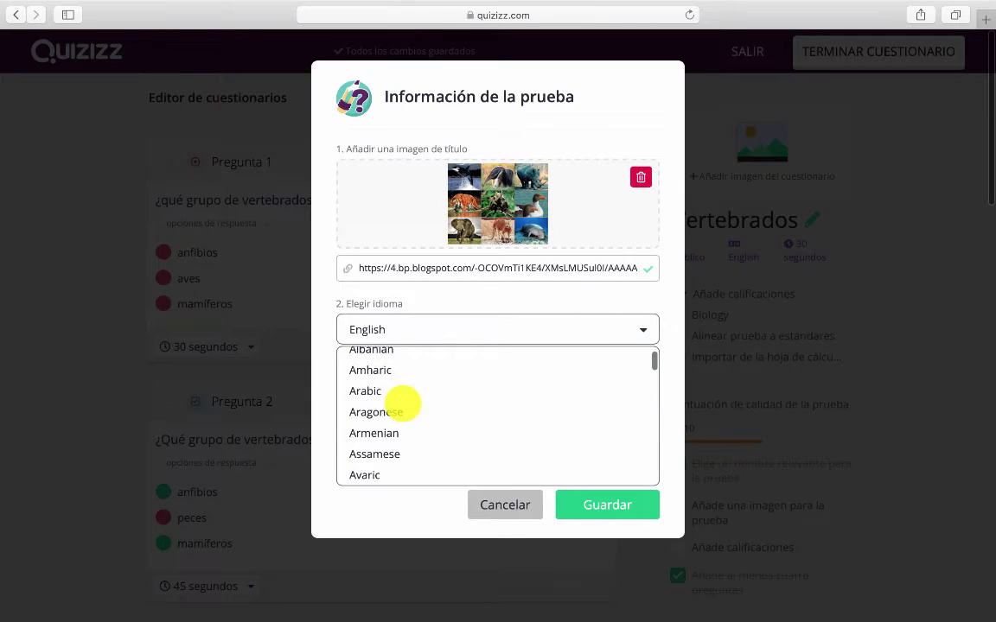
{"action": "left_click", "coordinate": [400, 411]}
{"action": "left_click", "coordinate": [412, 389]}
{"action": "scroll", "coordinate": [406, 450], "scroll_direction": "down", "scroll_amount": 3}
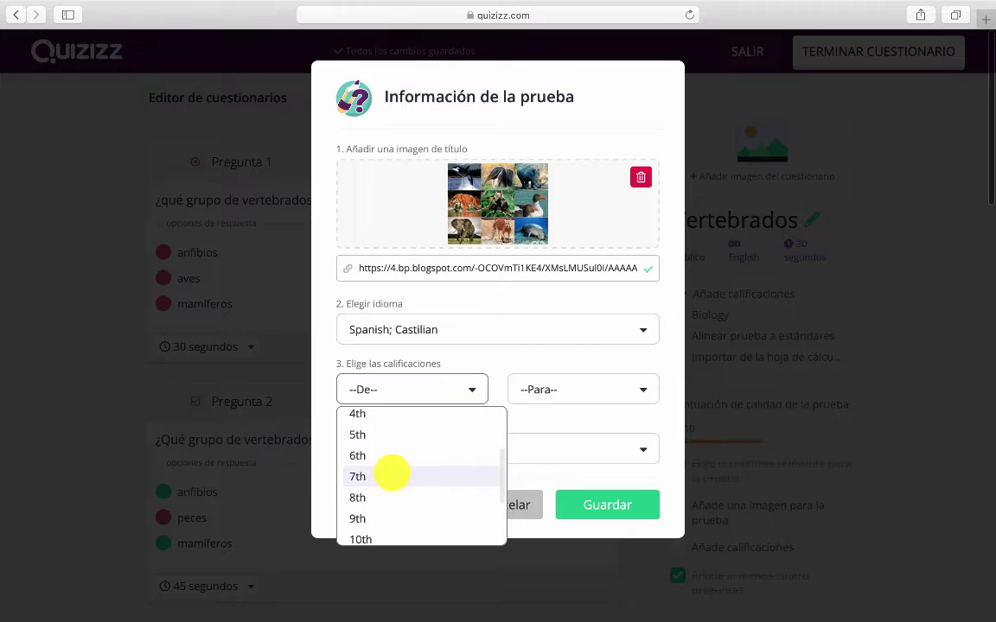
{"action": "left_click", "coordinate": [396, 471]}
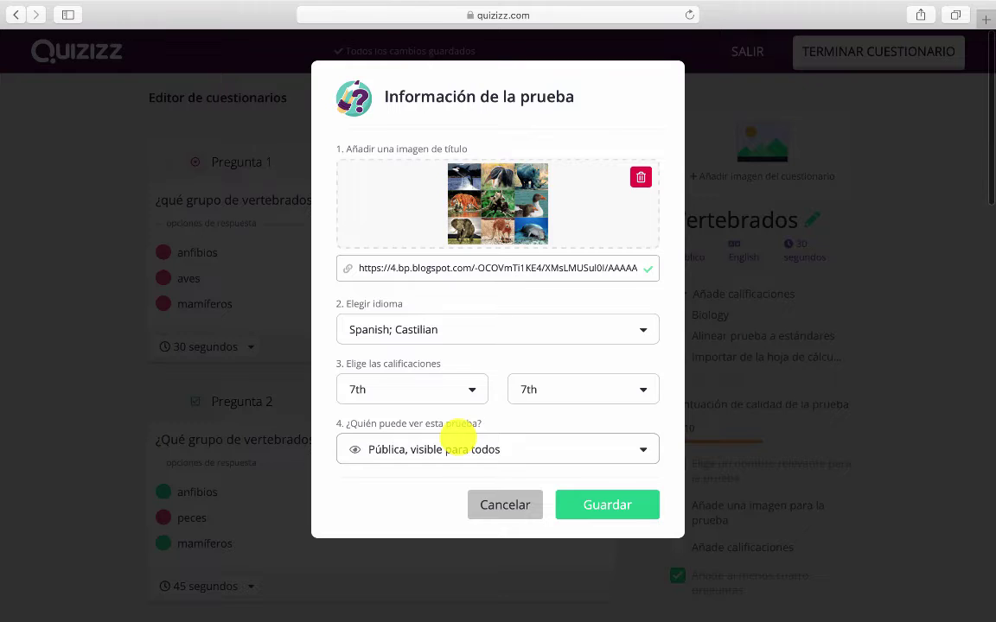
Keep the quiz visibility Pública and save the quiz information
{"action": "left_click", "coordinate": [455, 440]}
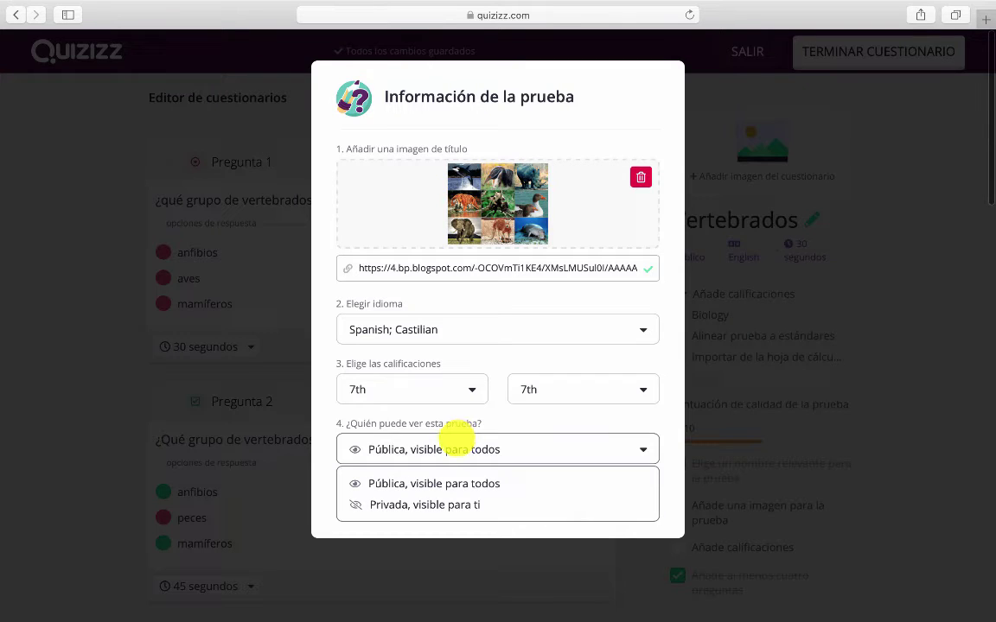
{"action": "left_click", "coordinate": [433, 425]}
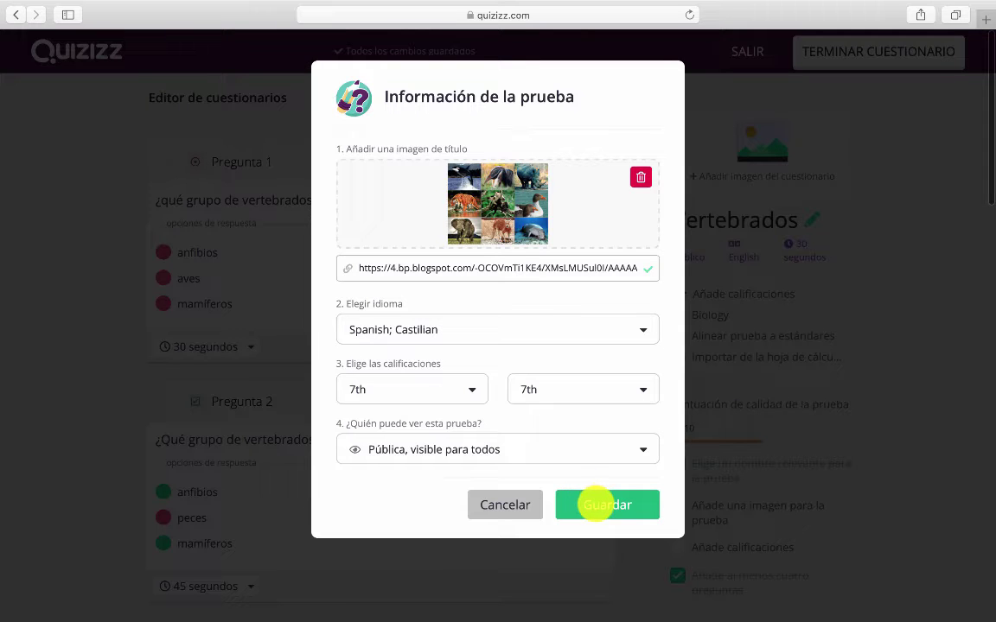
{"action": "left_click", "coordinate": [596, 504]}
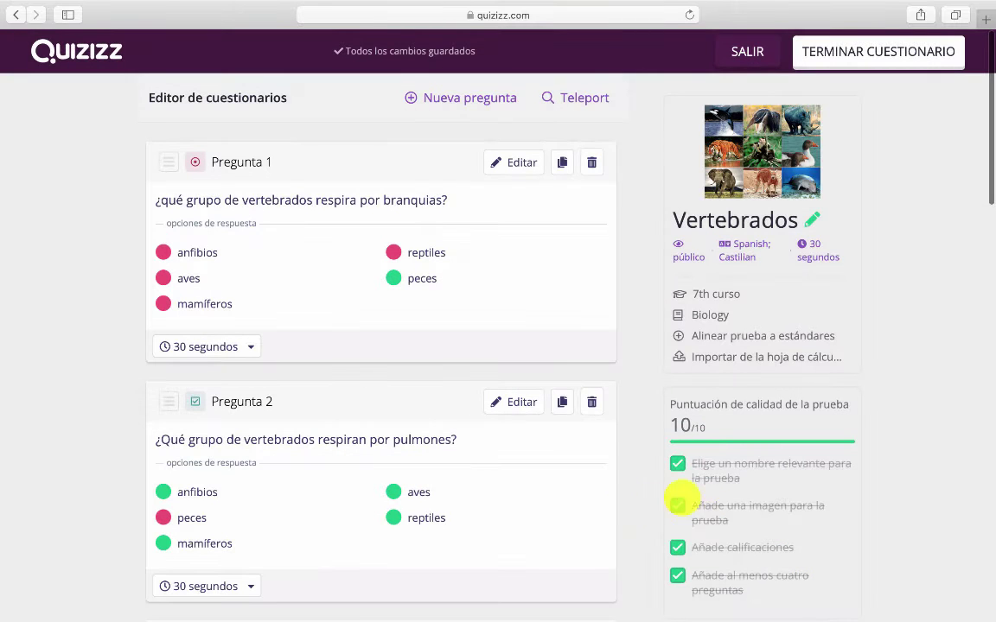
Check the five questions and finish the Vertebrados quiz with TERMINAR CUESTIONARIO
{"action": "scroll", "coordinate": [549, 565], "scroll_direction": "down", "scroll_amount": 10}
{"action": "scroll", "coordinate": [549, 565], "scroll_direction": "down", "scroll_amount": 5}
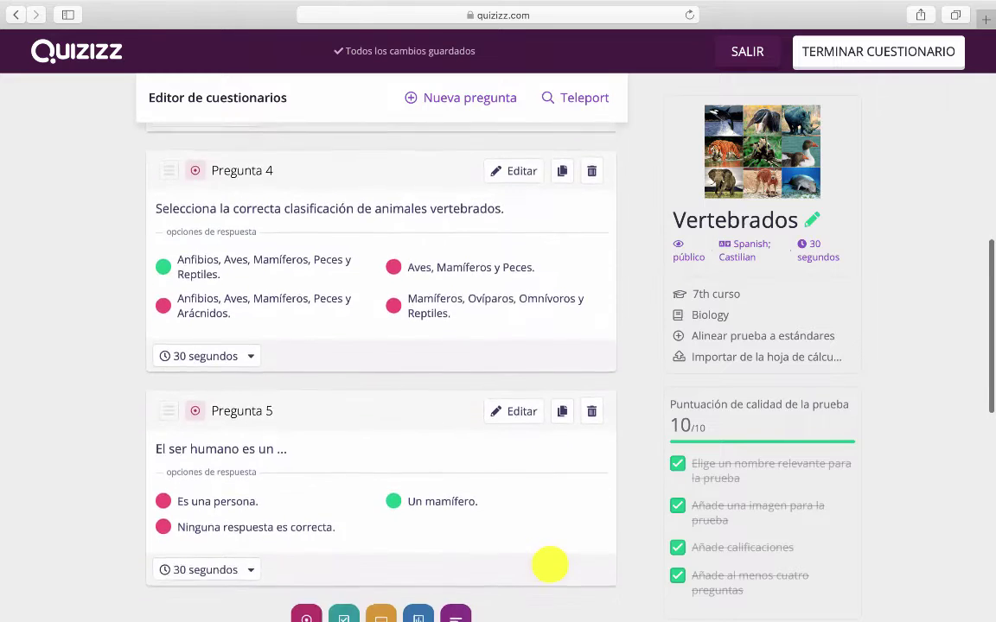
{"action": "scroll", "coordinate": [549, 565], "scroll_direction": "up", "scroll_amount": 15}
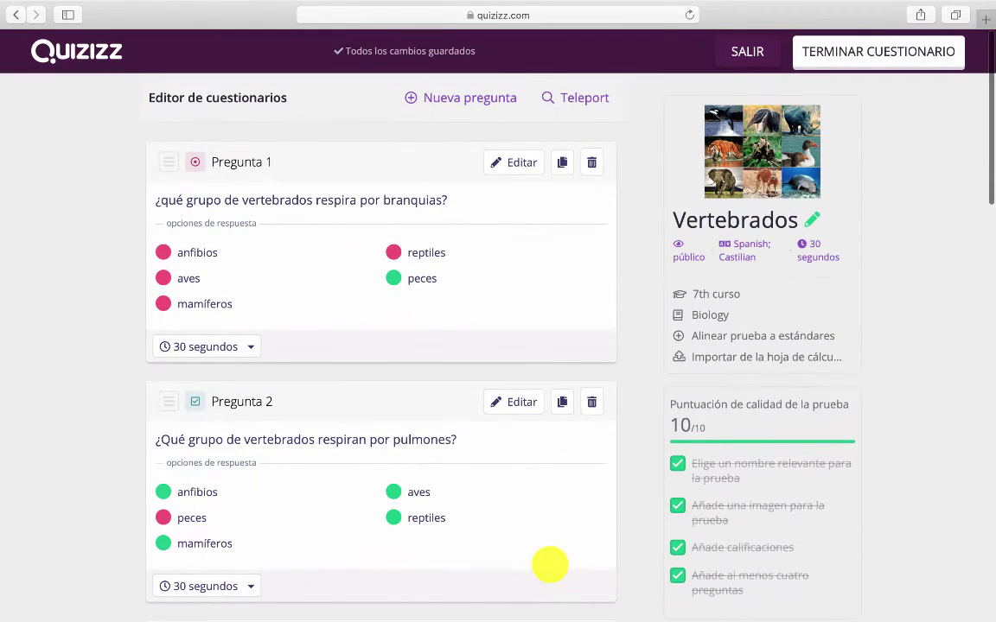
{"action": "scroll", "coordinate": [964, 427], "scroll_direction": "down", "scroll_amount": 1}
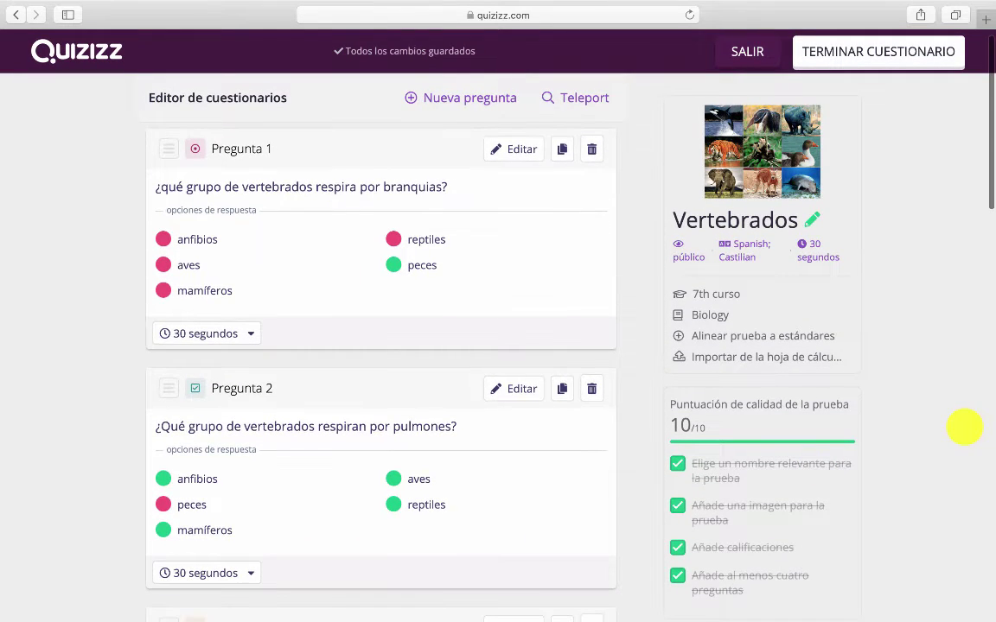
{"action": "left_click", "coordinate": [897, 57]}
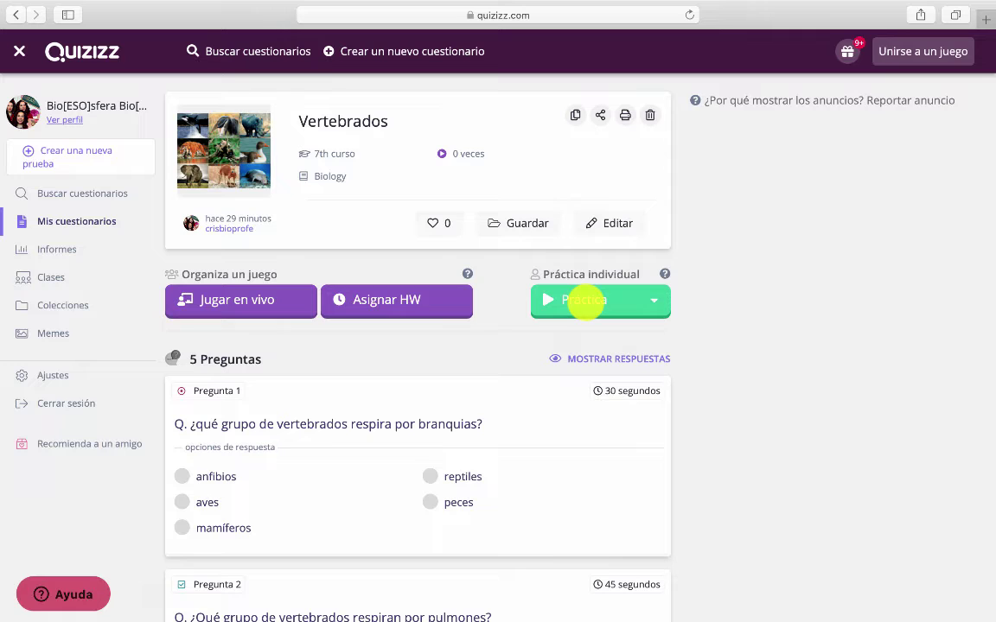
Start a solo Práctica game of Vertebrados and answer aves on question 1
{"action": "left_click", "coordinate": [585, 300]}
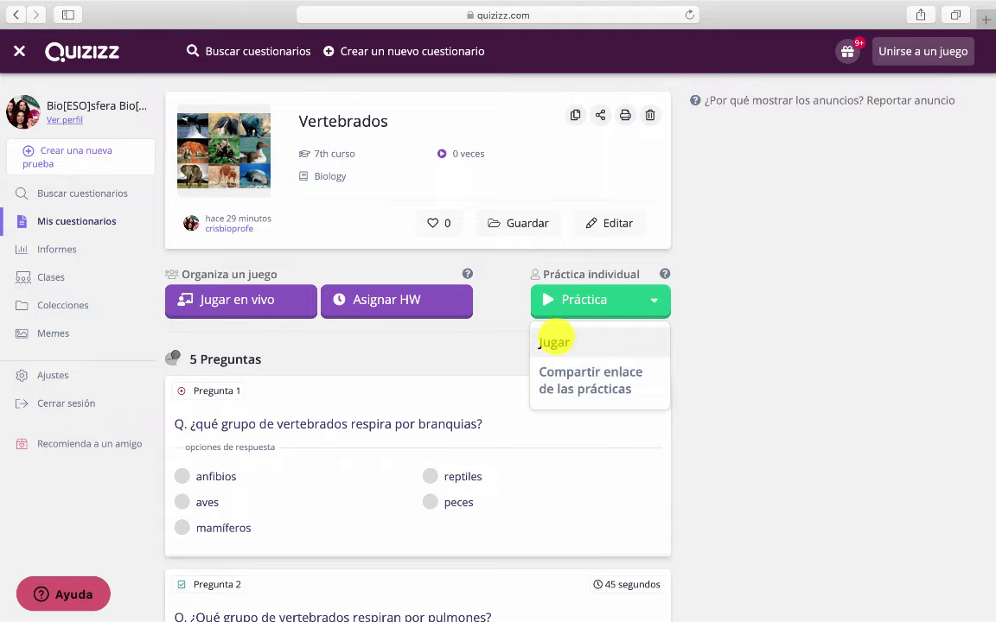
{"action": "left_click", "coordinate": [554, 342]}
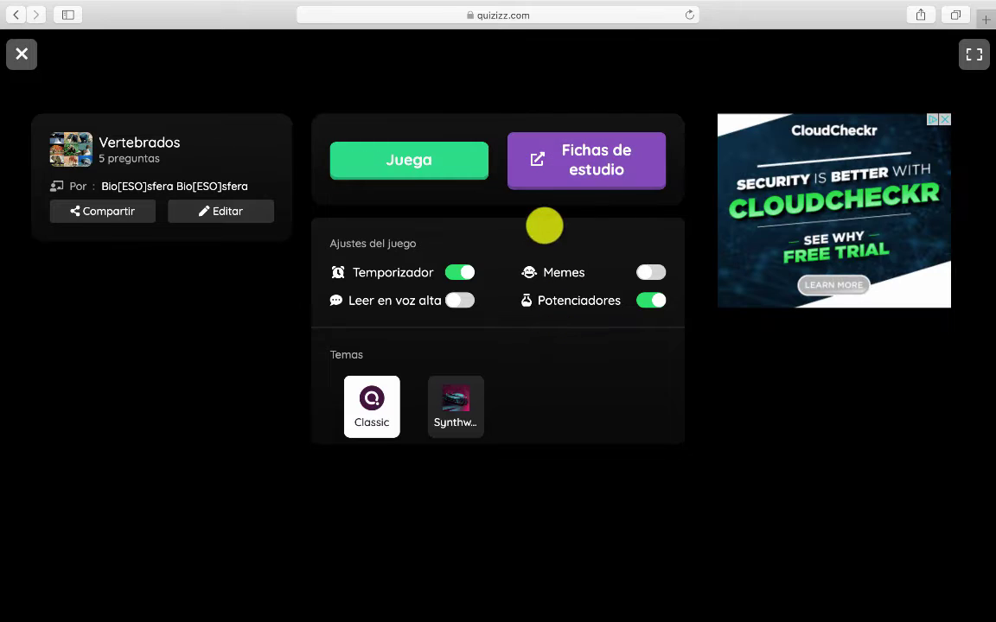
{"action": "left_click", "coordinate": [466, 168]}
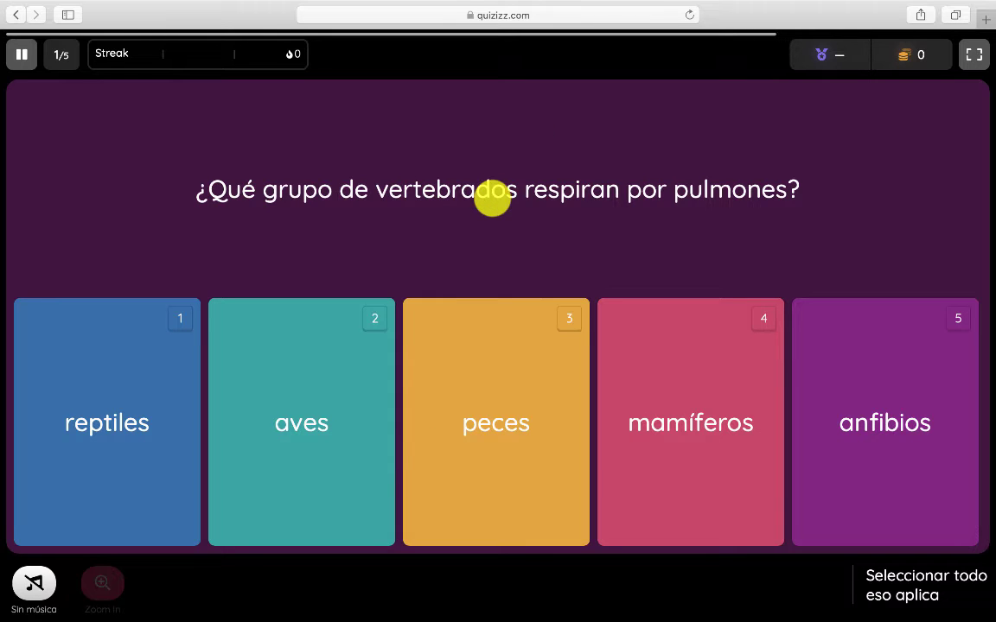
{"action": "key", "text": "2"}
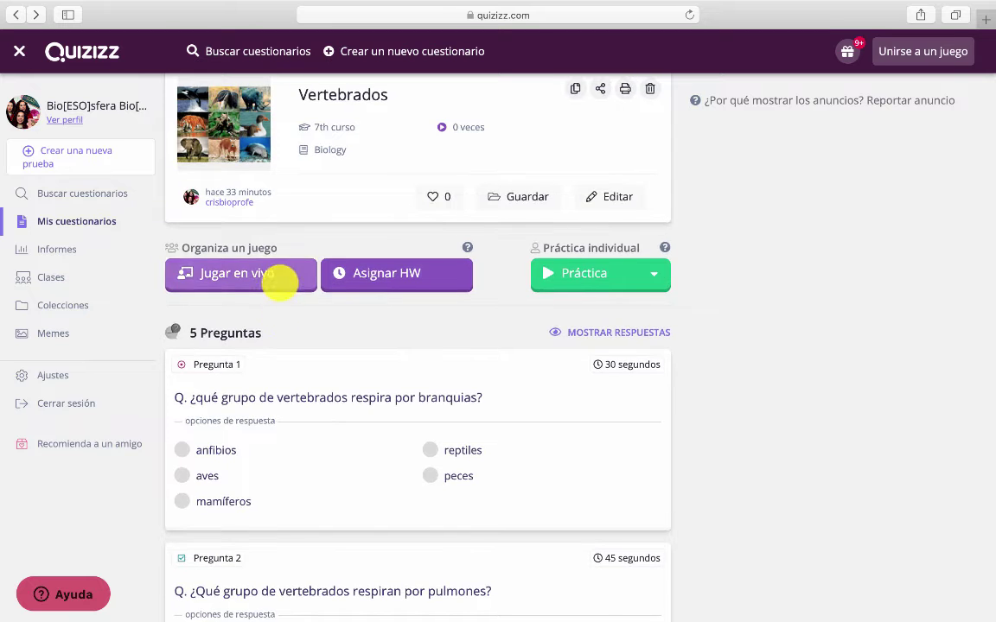
Open the live-game setup, try the Equipo and Probar modes, and settle on Clásico
{"action": "left_click", "coordinate": [277, 278]}
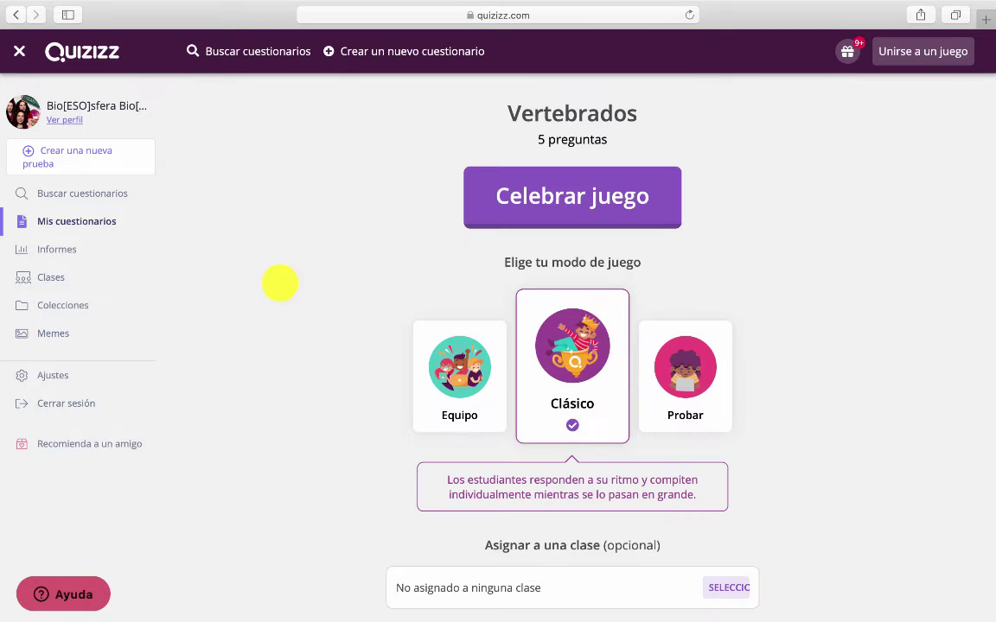
{"action": "scroll", "coordinate": [329, 318], "scroll_direction": "down", "scroll_amount": 3}
{"action": "scroll", "coordinate": [329, 318], "scroll_direction": "up", "scroll_amount": 3}
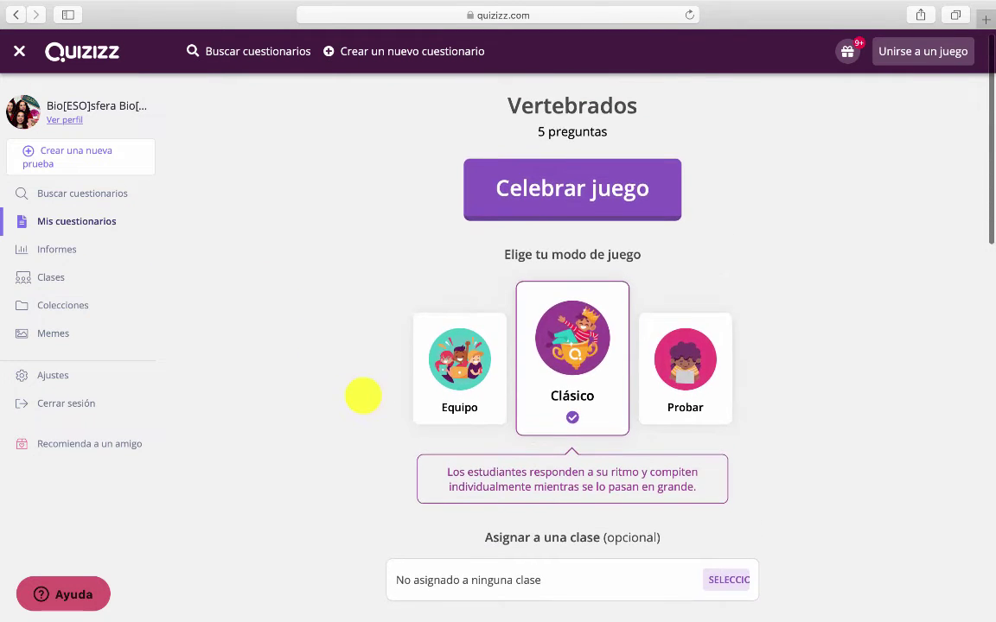
{"action": "scroll", "coordinate": [363, 396], "scroll_direction": "down", "scroll_amount": 3}
{"action": "scroll", "coordinate": [363, 396], "scroll_direction": "up", "scroll_amount": 3}
{"action": "scroll", "coordinate": [363, 396], "scroll_direction": "down", "scroll_amount": 3}
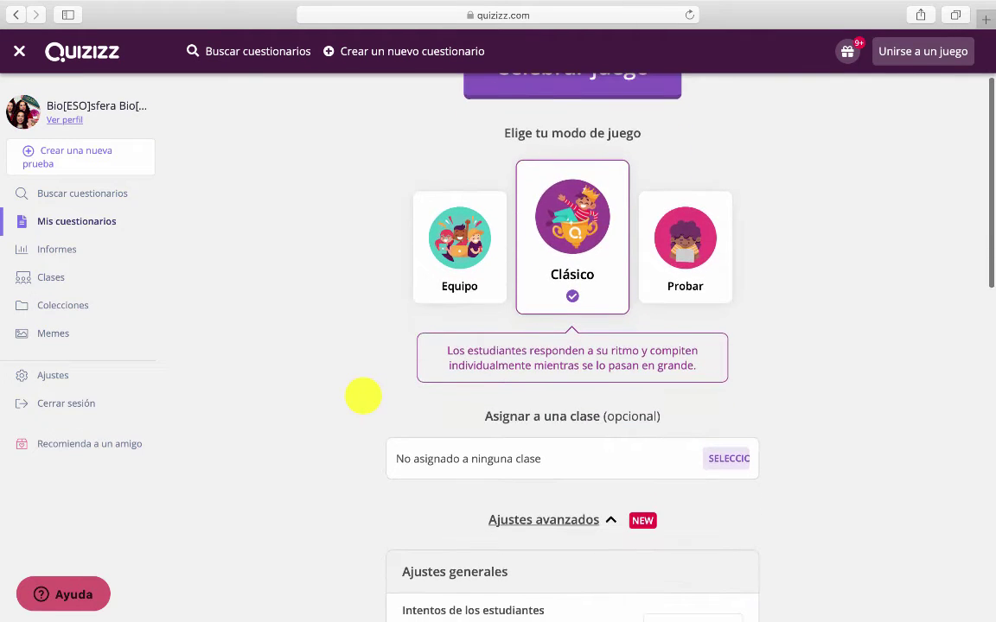
{"action": "left_click", "coordinate": [460, 249]}
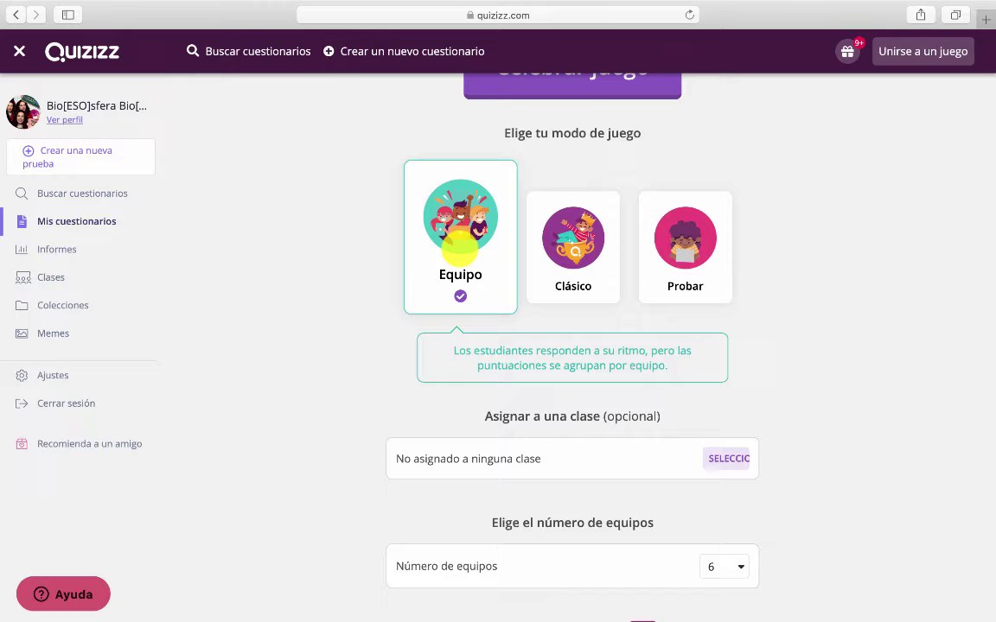
{"action": "left_click", "coordinate": [573, 235]}
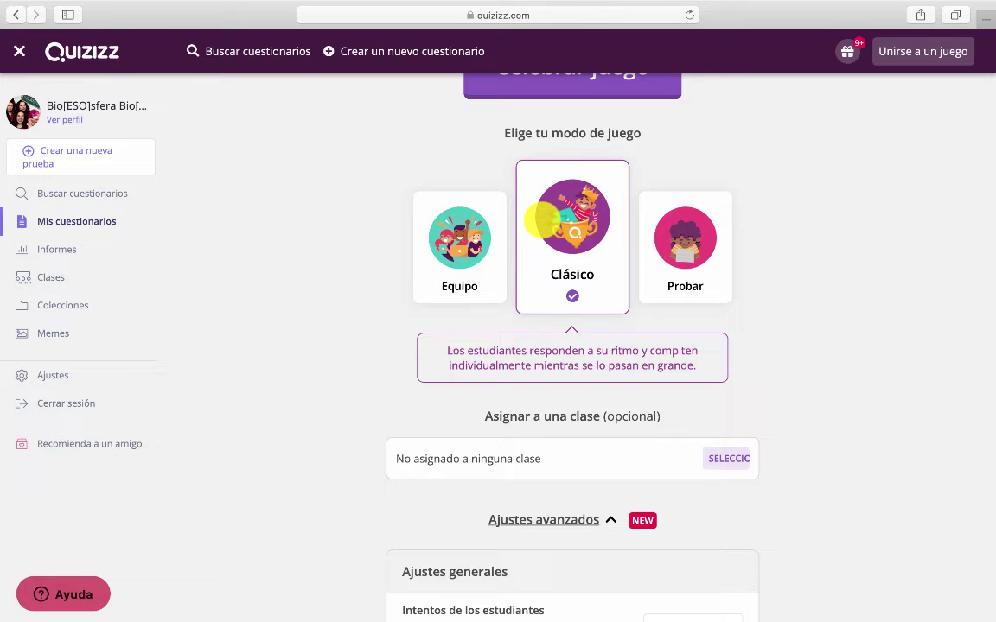
{"action": "left_click", "coordinate": [699, 230]}
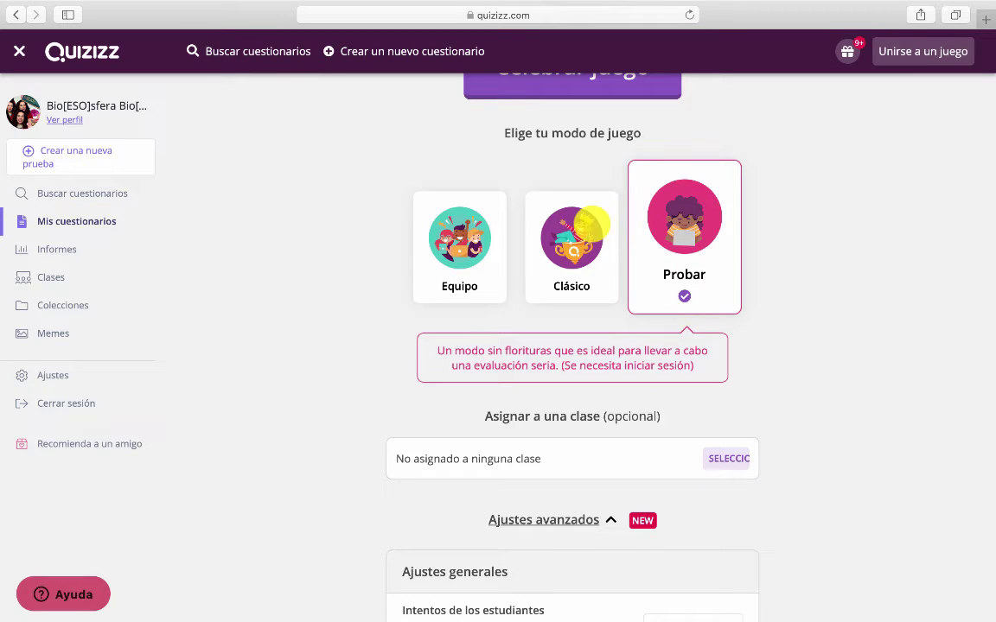
{"action": "left_click", "coordinate": [579, 223]}
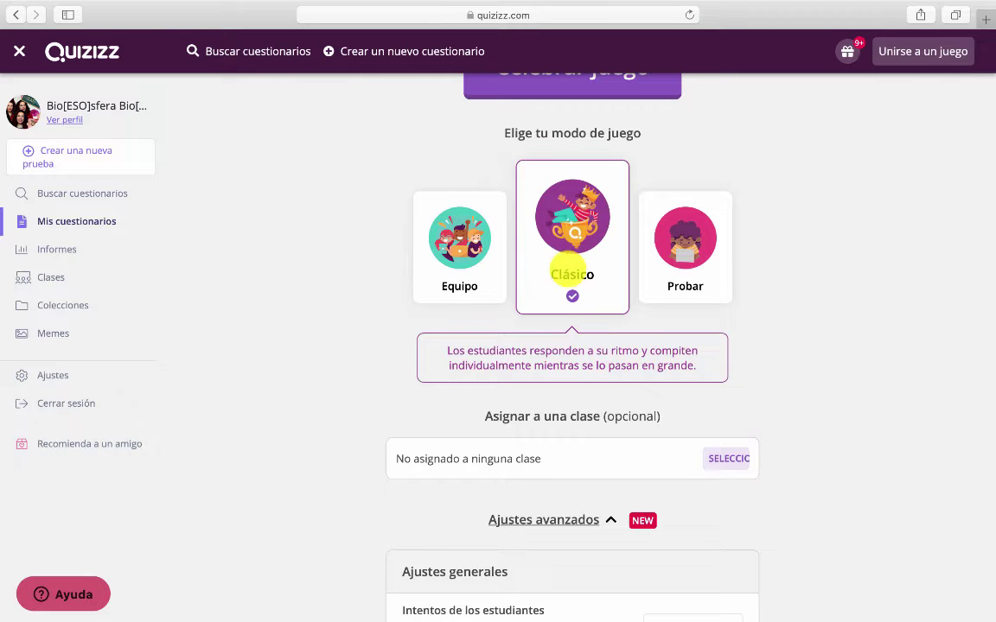
Set student attempts to Sin límites after briefly trying a limit of 1
{"action": "scroll", "coordinate": [569, 269], "scroll_direction": "down", "scroll_amount": 5}
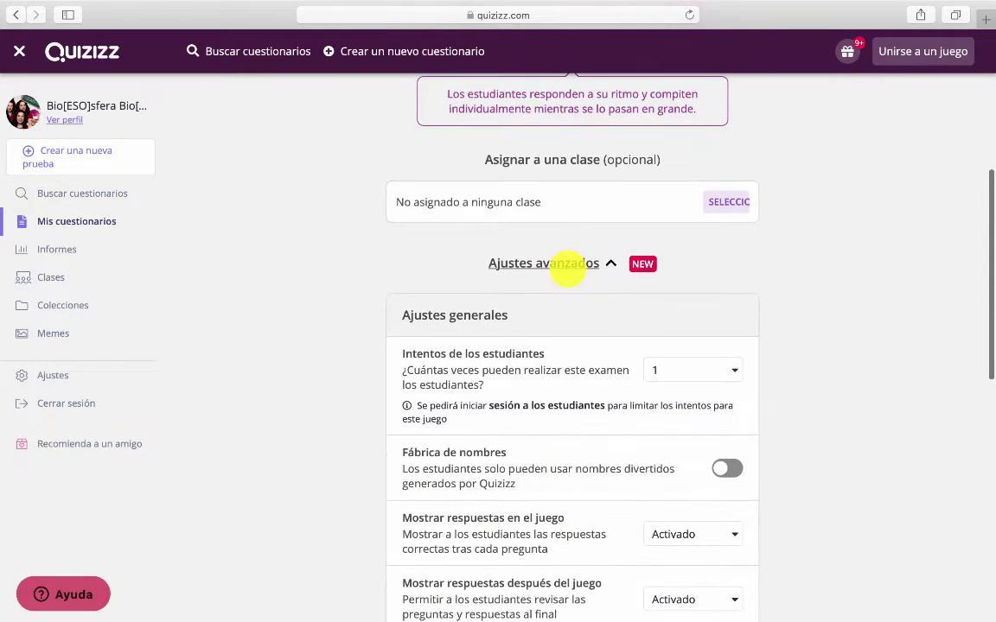
{"action": "scroll", "coordinate": [567, 264], "scroll_direction": "down", "scroll_amount": 2}
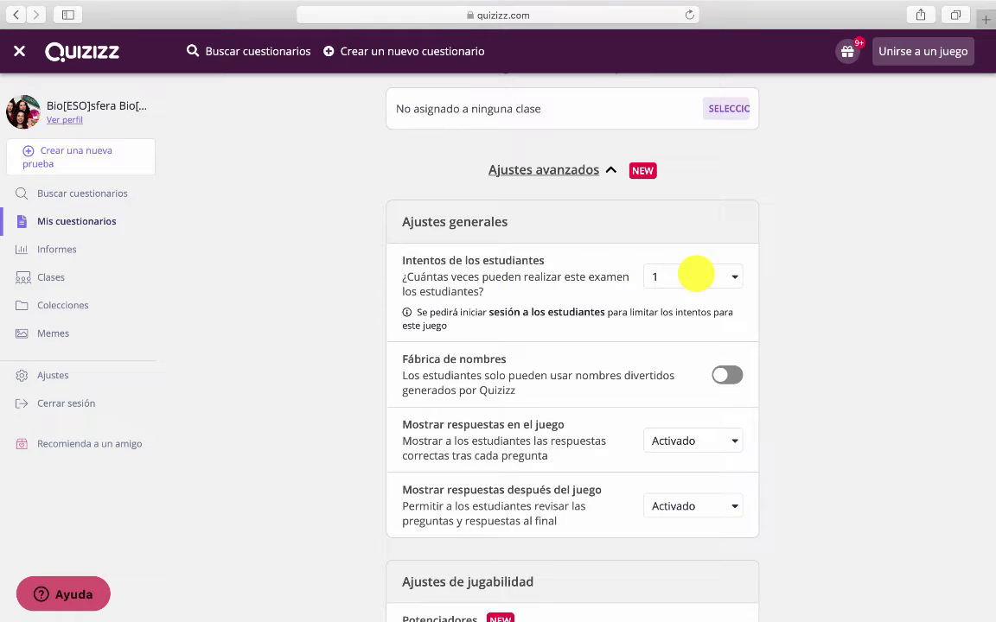
{"action": "left_click", "coordinate": [696, 274]}
{"action": "left_click", "coordinate": [678, 300]}
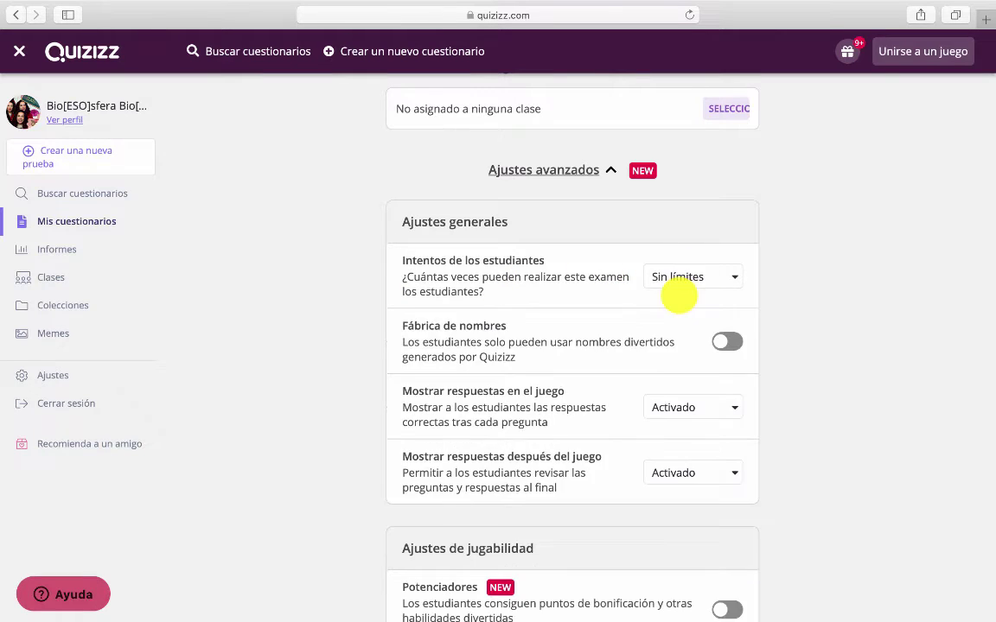
{"action": "left_click", "coordinate": [663, 278]}
{"action": "left_click", "coordinate": [667, 326]}
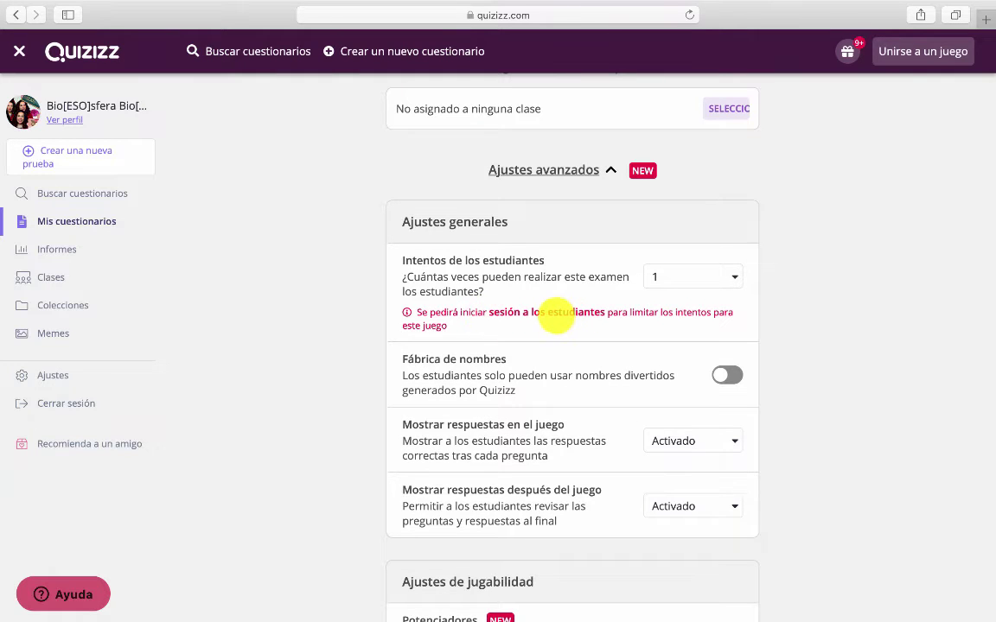
{"action": "left_click", "coordinate": [658, 284]}
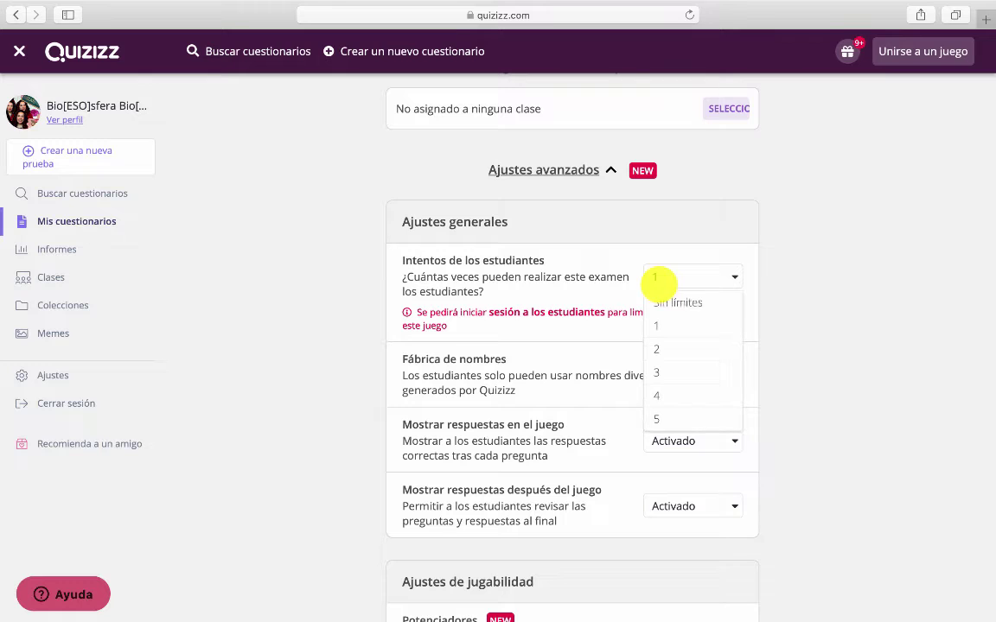
{"action": "left_click", "coordinate": [659, 301]}
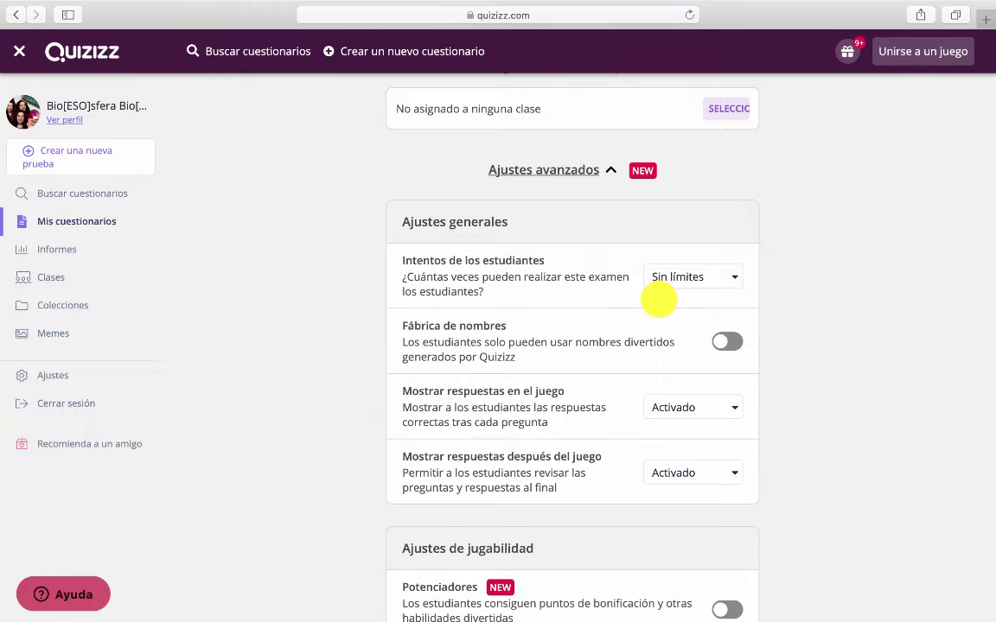
Leave Fábrica de nombres off and review the remaining advanced settings
{"action": "scroll", "coordinate": [659, 301], "scroll_direction": "down", "scroll_amount": 3}
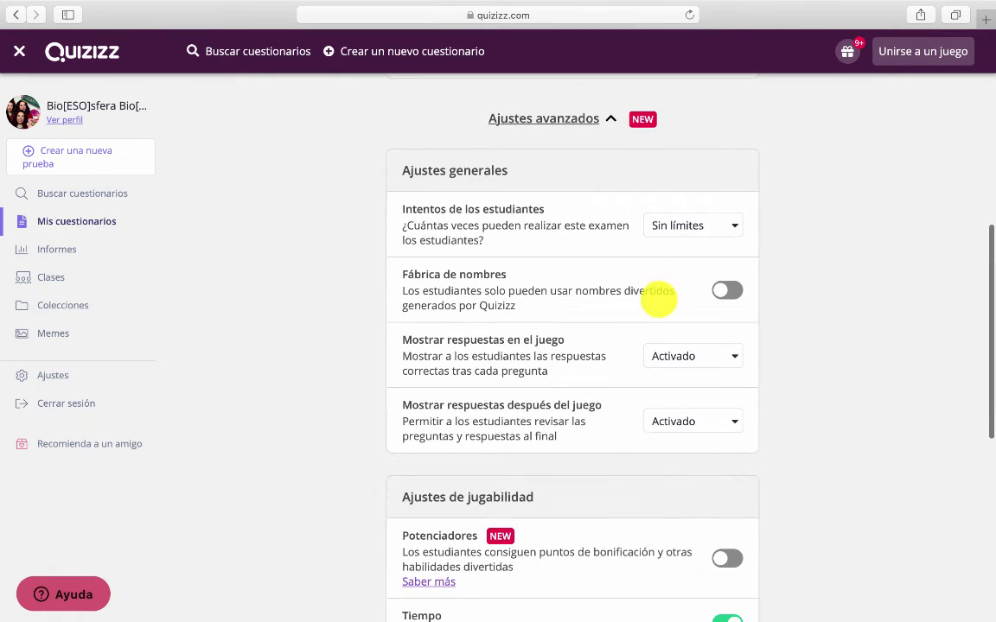
{"action": "left_click", "coordinate": [726, 290]}
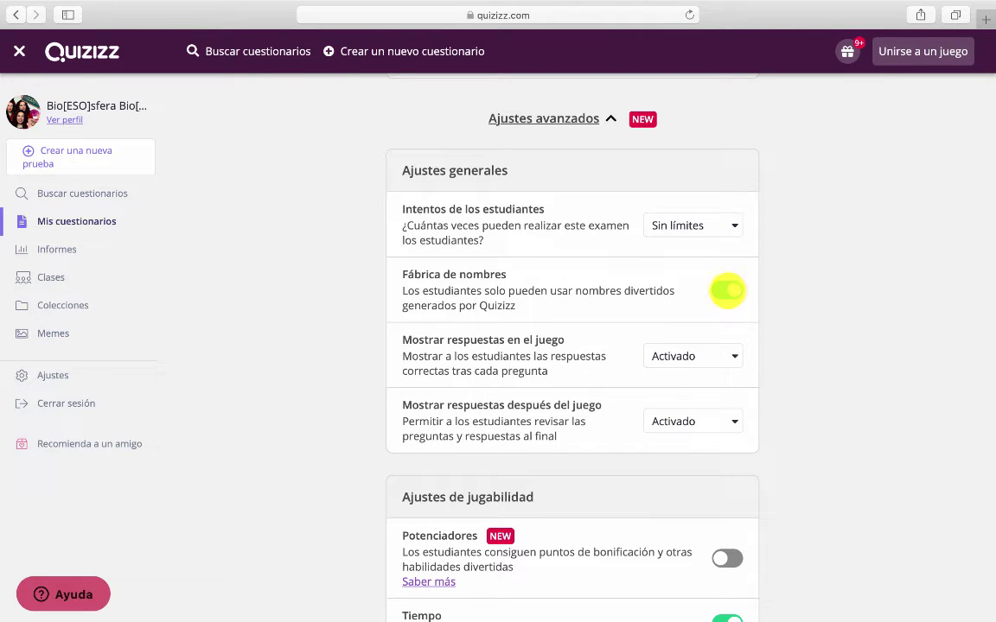
{"action": "left_click", "coordinate": [727, 291]}
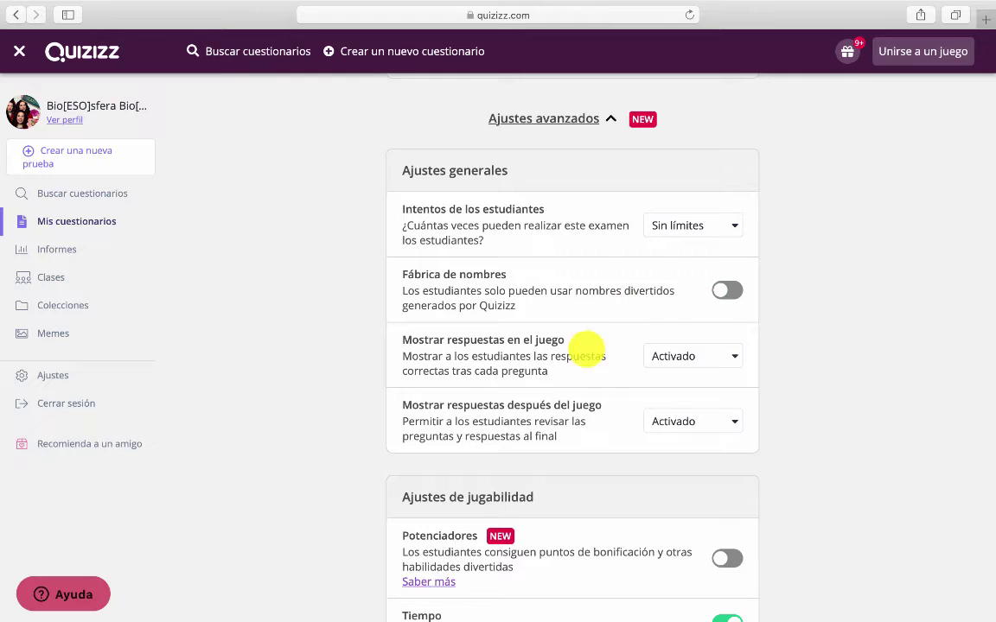
{"action": "scroll", "coordinate": [573, 349], "scroll_direction": "down", "scroll_amount": 2}
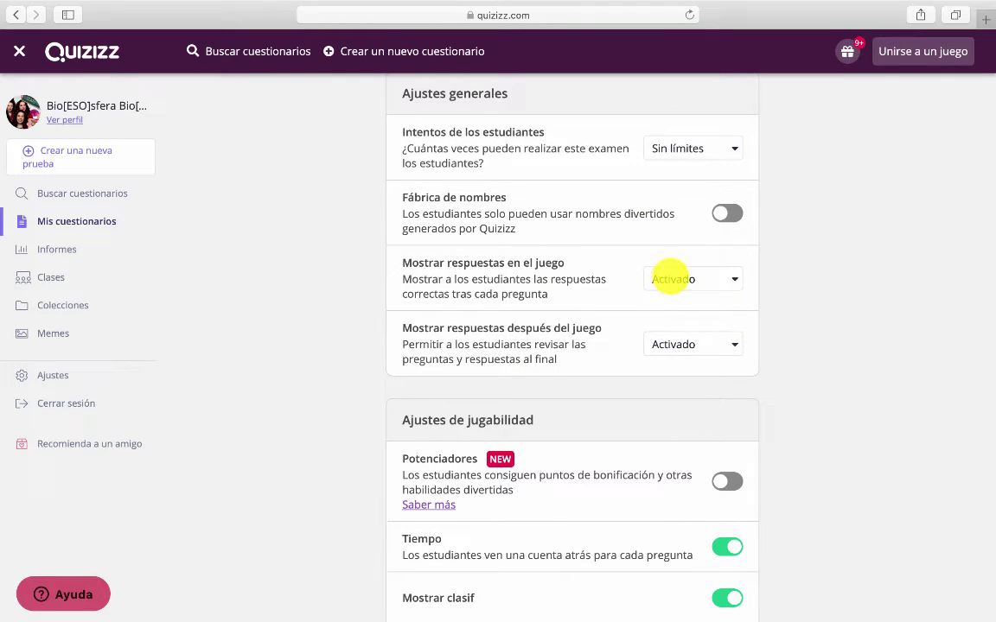
{"action": "scroll", "coordinate": [572, 334], "scroll_direction": "down", "scroll_amount": 1}
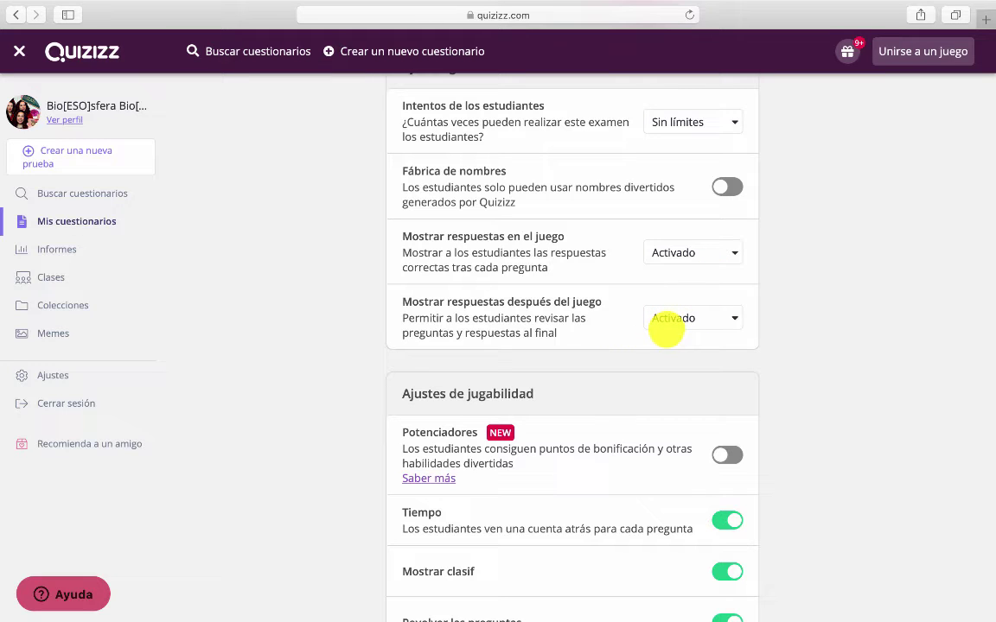
{"action": "scroll", "coordinate": [643, 324], "scroll_direction": "down", "scroll_amount": 2}
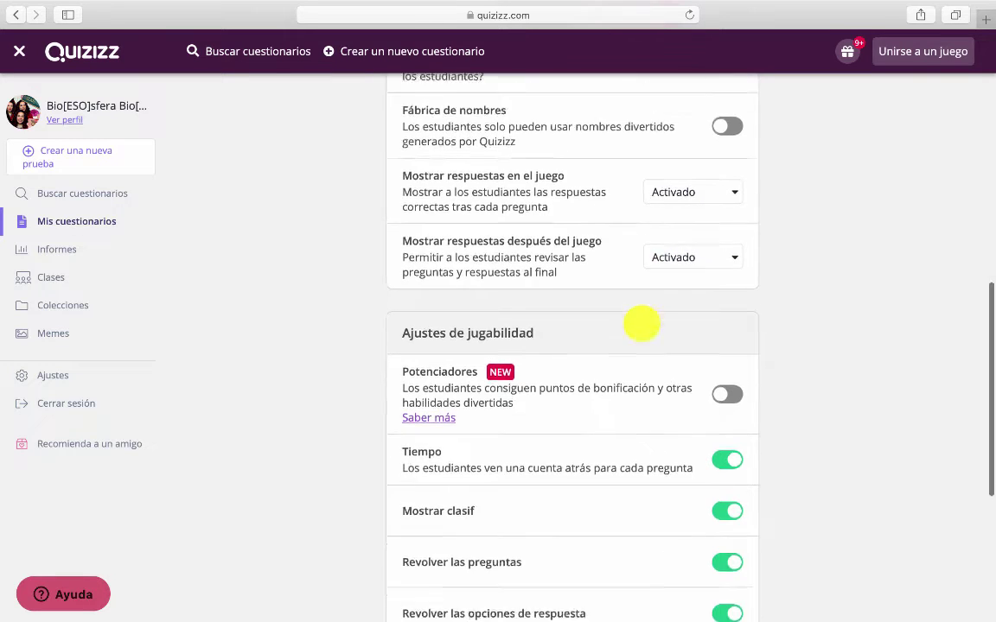
{"action": "scroll", "coordinate": [642, 324], "scroll_direction": "down", "scroll_amount": 4}
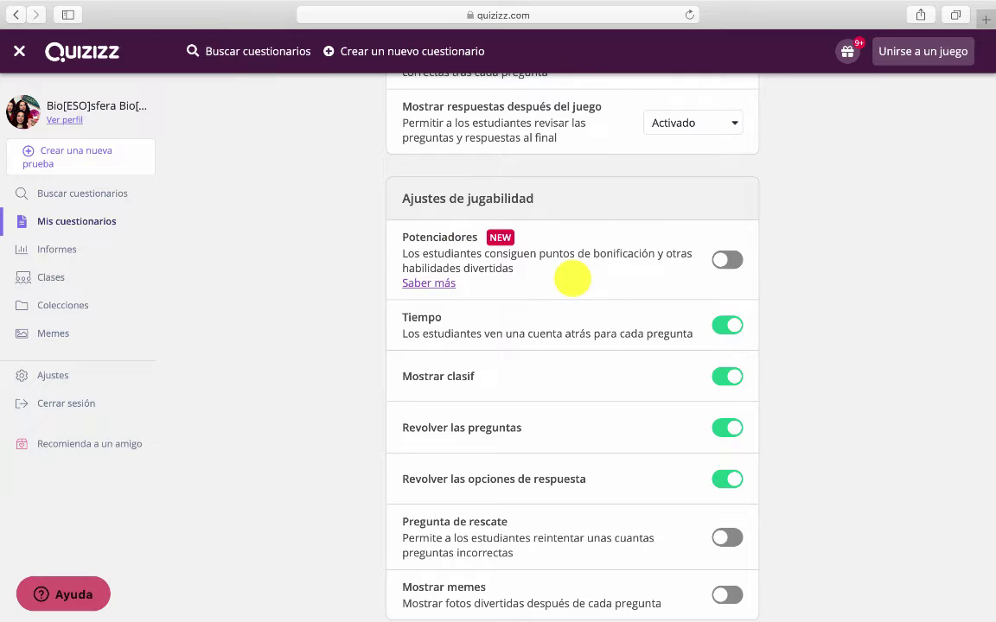
Open the 'What are Power-ups?' help article from Saber más and read through it
{"action": "left_click", "coordinate": [448, 282]}
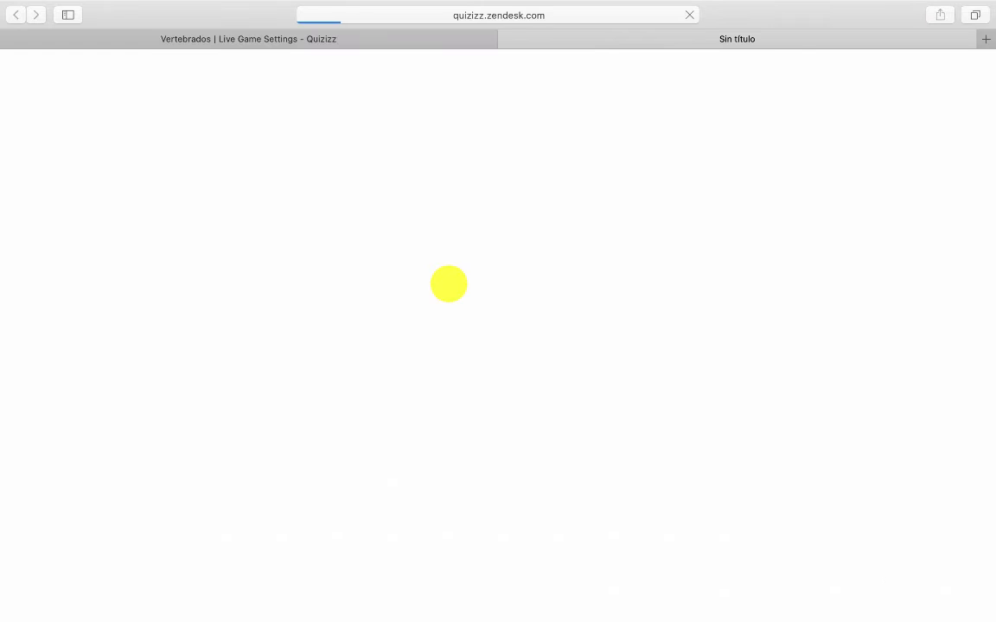
{"action": "scroll", "coordinate": [523, 276], "scroll_direction": "down", "scroll_amount": 8}
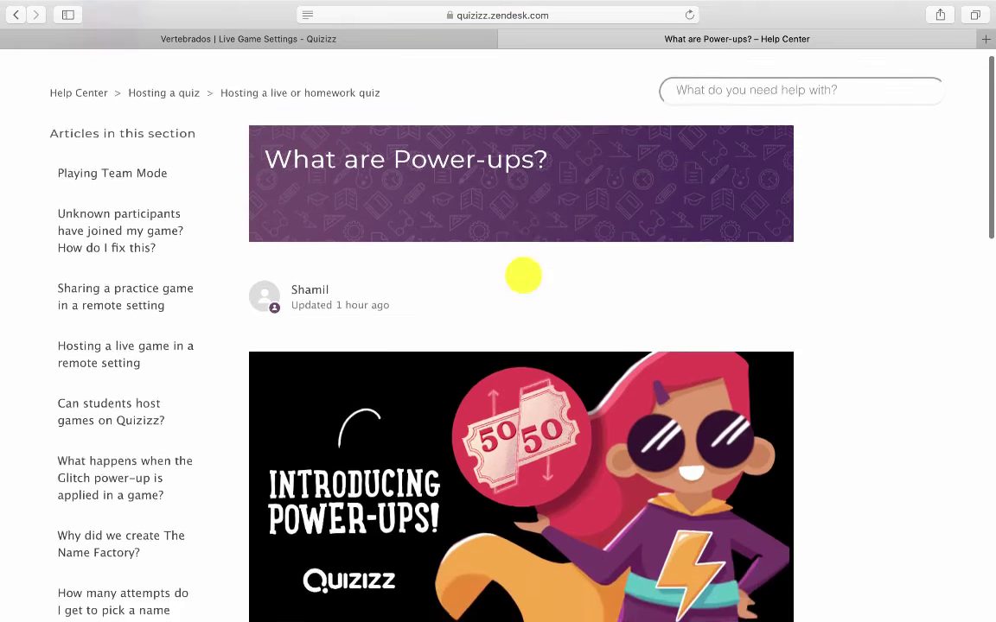
{"action": "scroll", "coordinate": [523, 275], "scroll_direction": "down", "scroll_amount": 6}
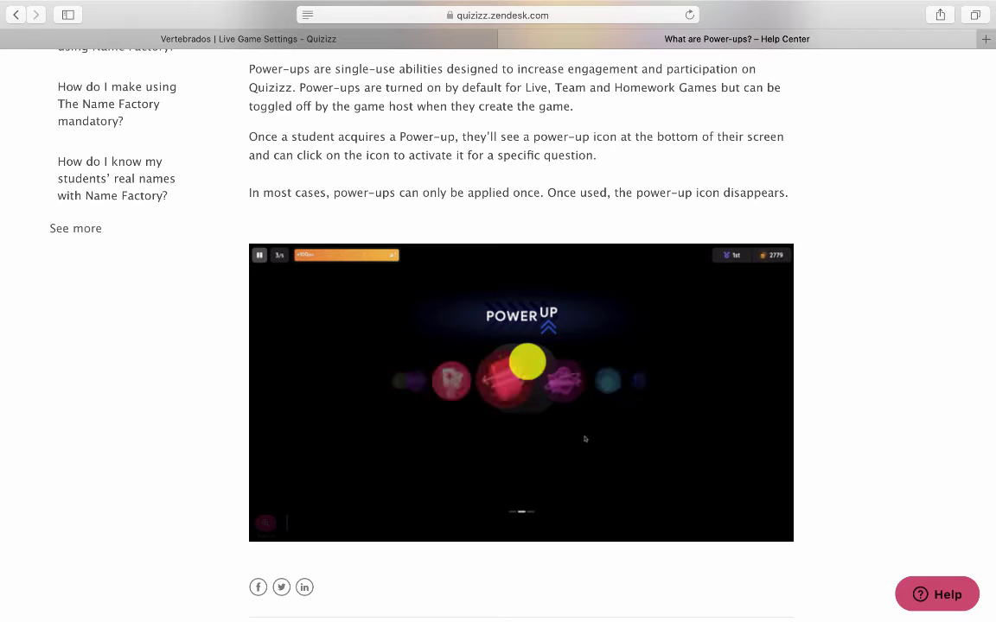
{"action": "scroll", "coordinate": [498, 346], "scroll_direction": "down", "scroll_amount": 1}
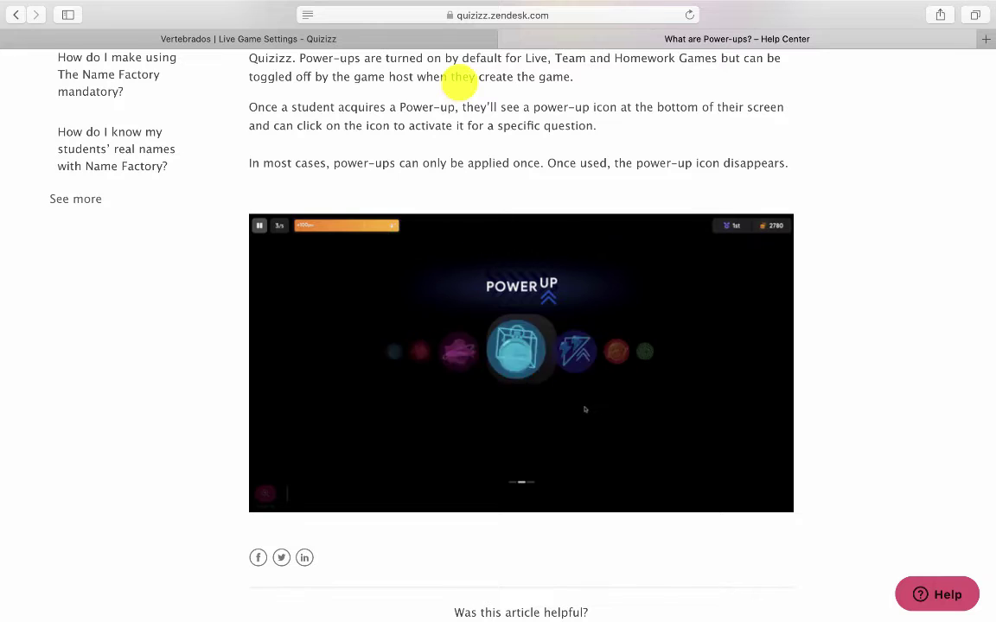
Review the remaining live game settings and start the Vertebrados game, getting join code 402038
{"action": "left_click", "coordinate": [428, 38]}
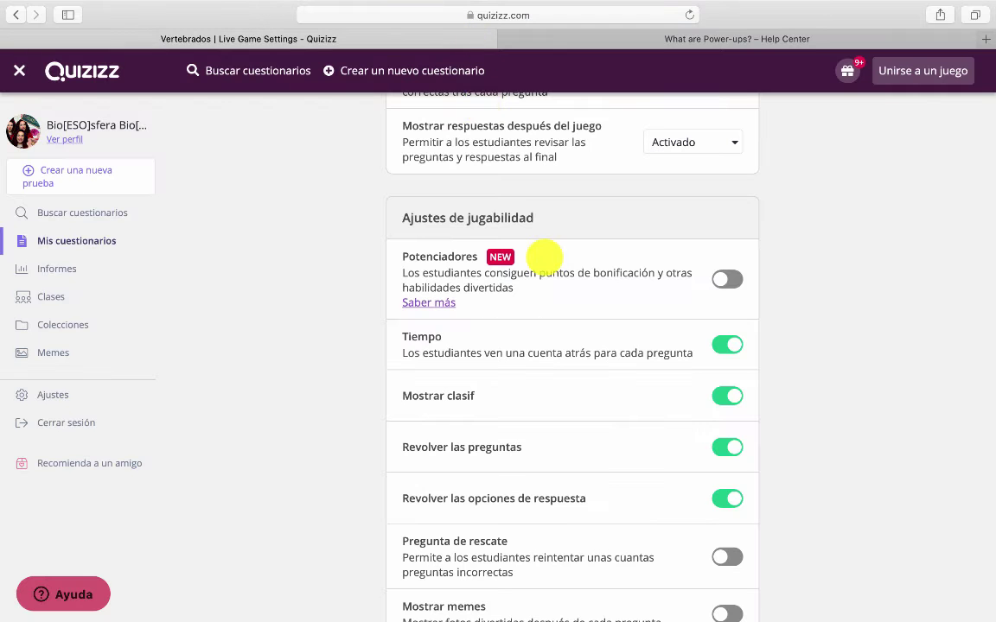
{"action": "scroll", "coordinate": [691, 271], "scroll_direction": "down", "scroll_amount": 1}
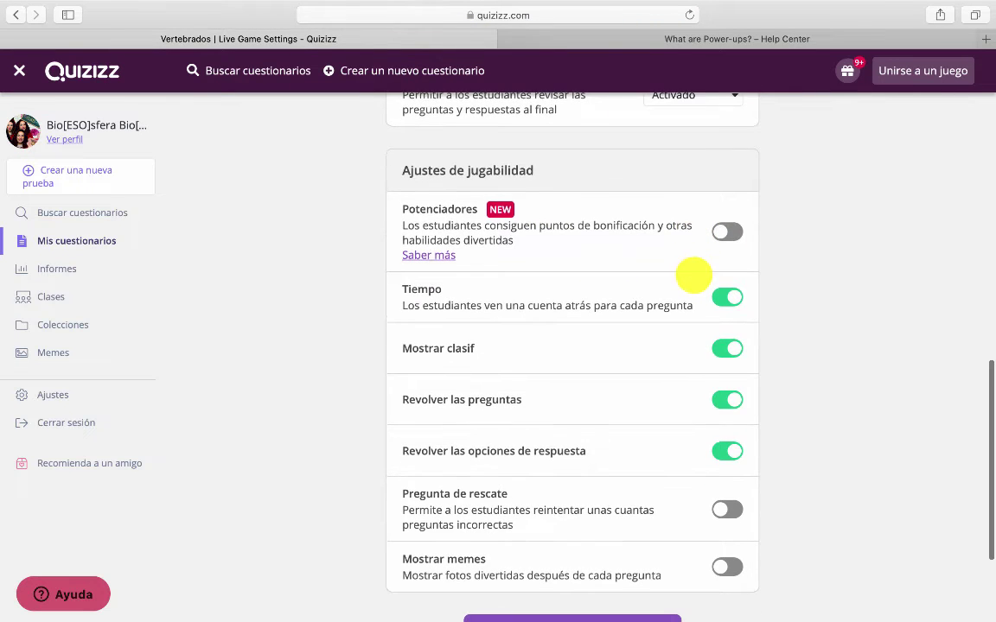
{"action": "scroll", "coordinate": [693, 275], "scroll_direction": "down", "scroll_amount": 1}
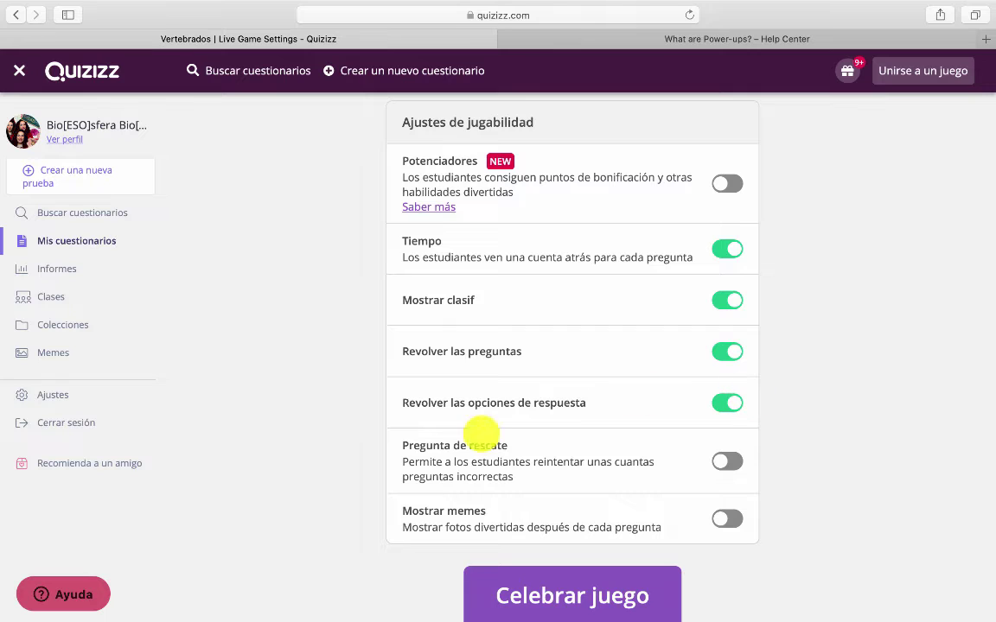
{"action": "scroll", "coordinate": [471, 455], "scroll_direction": "down", "scroll_amount": 2}
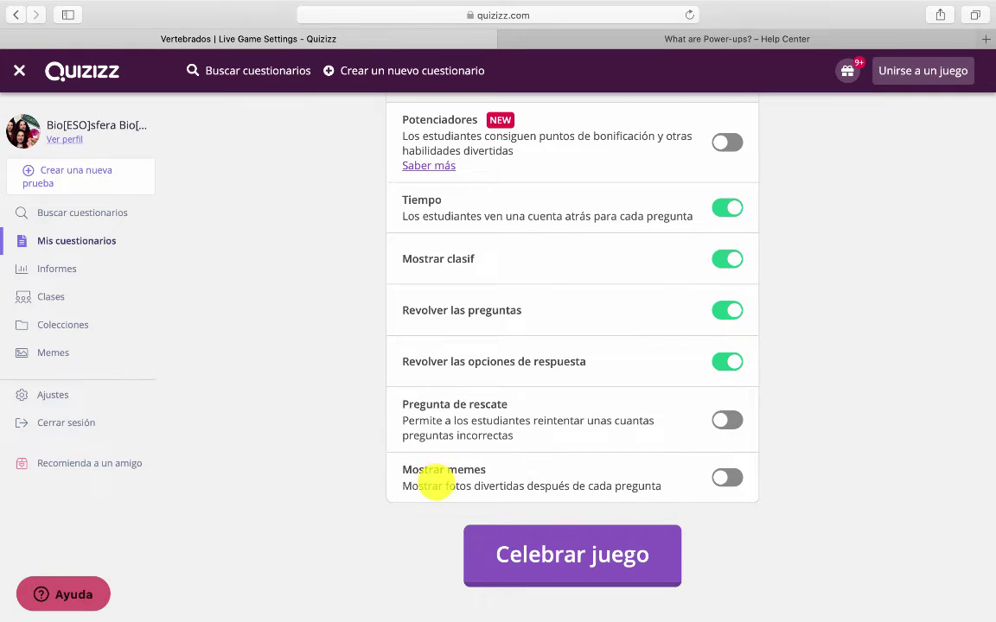
{"action": "left_click_drag", "start_coordinate": [439, 484], "coordinate": [502, 485]}
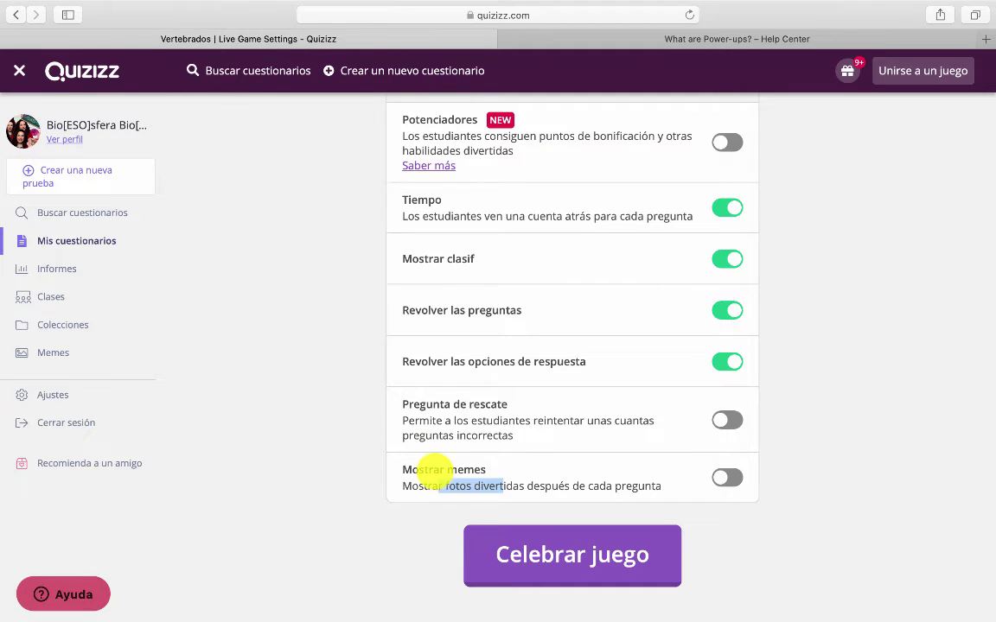
{"action": "left_click", "coordinate": [437, 470]}
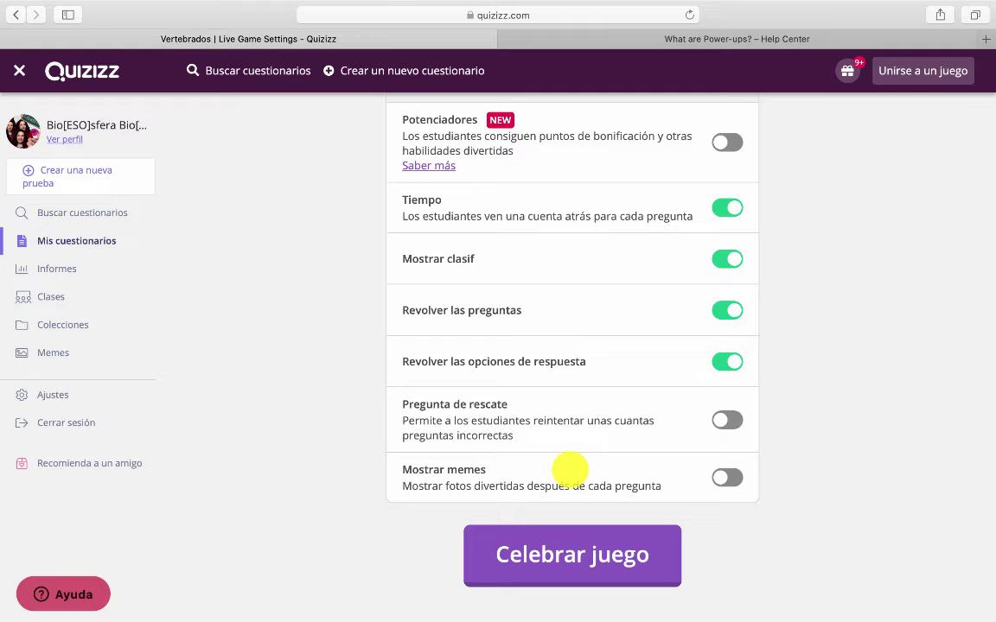
{"action": "scroll", "coordinate": [570, 470], "scroll_direction": "down", "scroll_amount": 2}
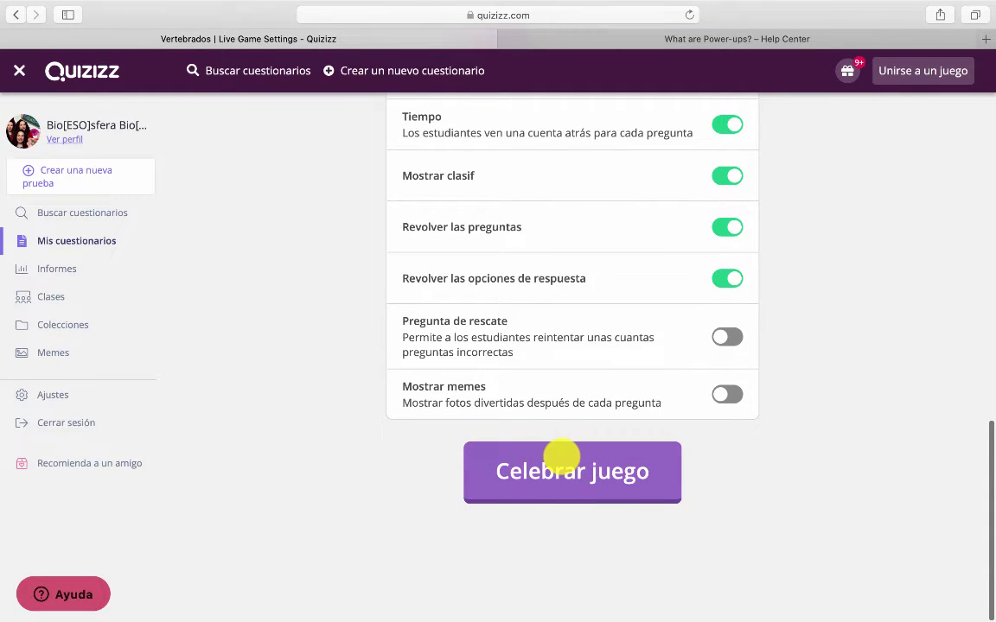
{"action": "left_click", "coordinate": [560, 465]}
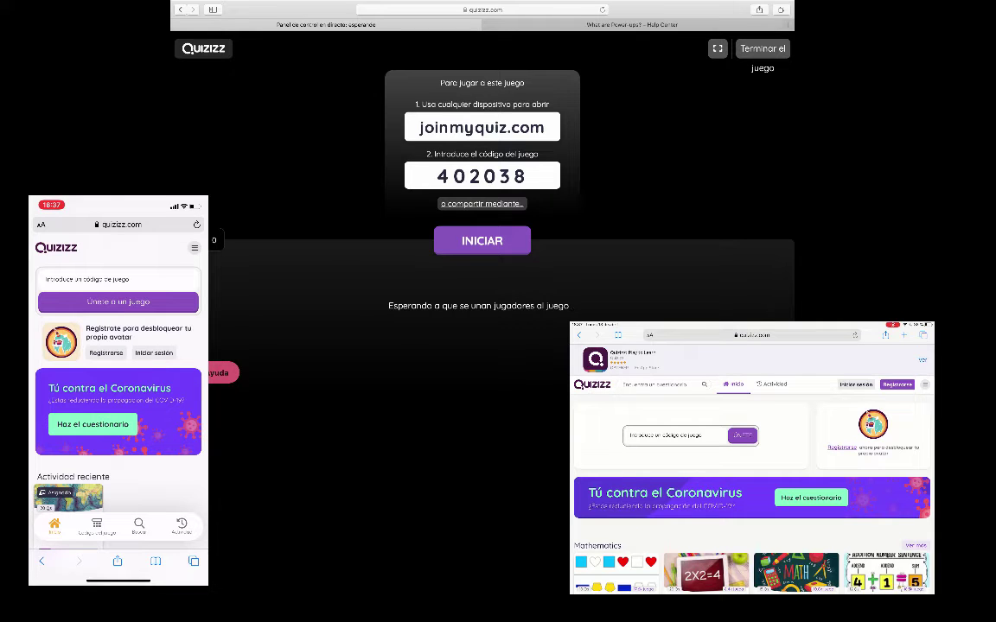
Enter game code 402038 on both the phone and the tablet
{"action": "left_click", "coordinate": [118, 279]}
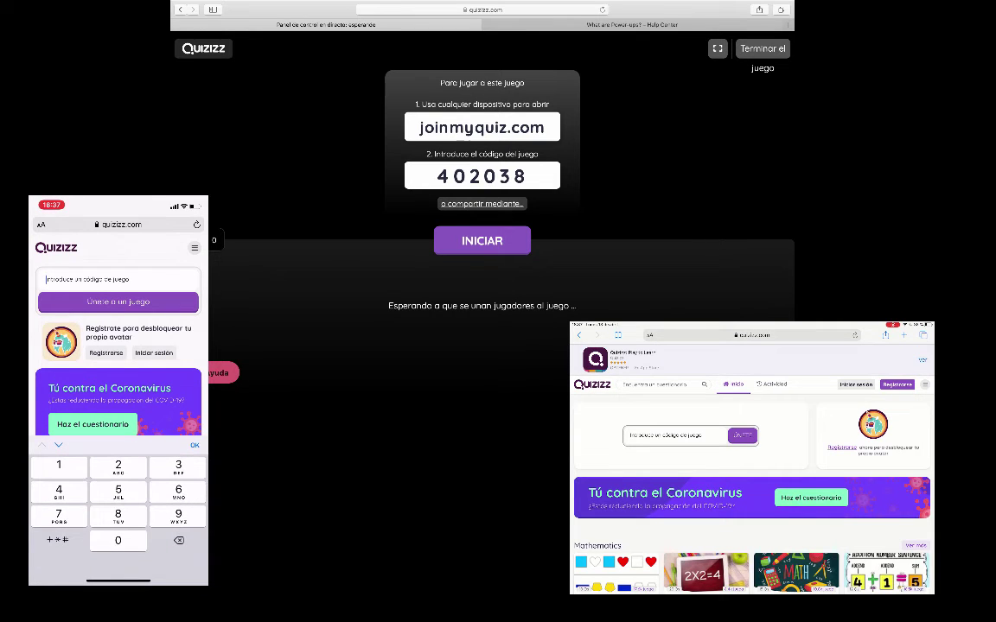
{"action": "left_click", "coordinate": [674, 434]}
{"action": "type", "text": "402038"}
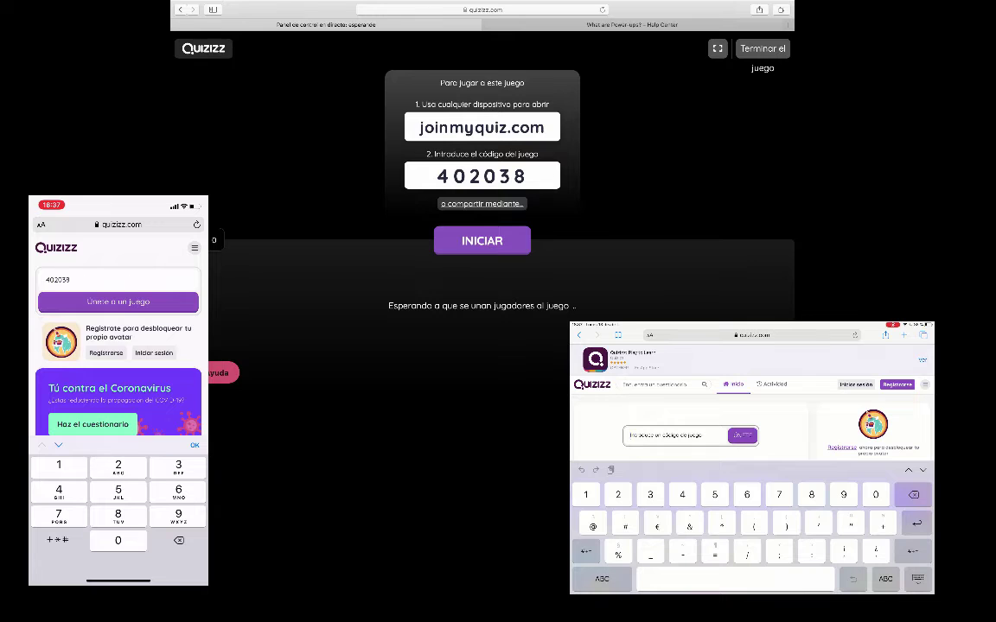
{"action": "type", "text": "402038"}
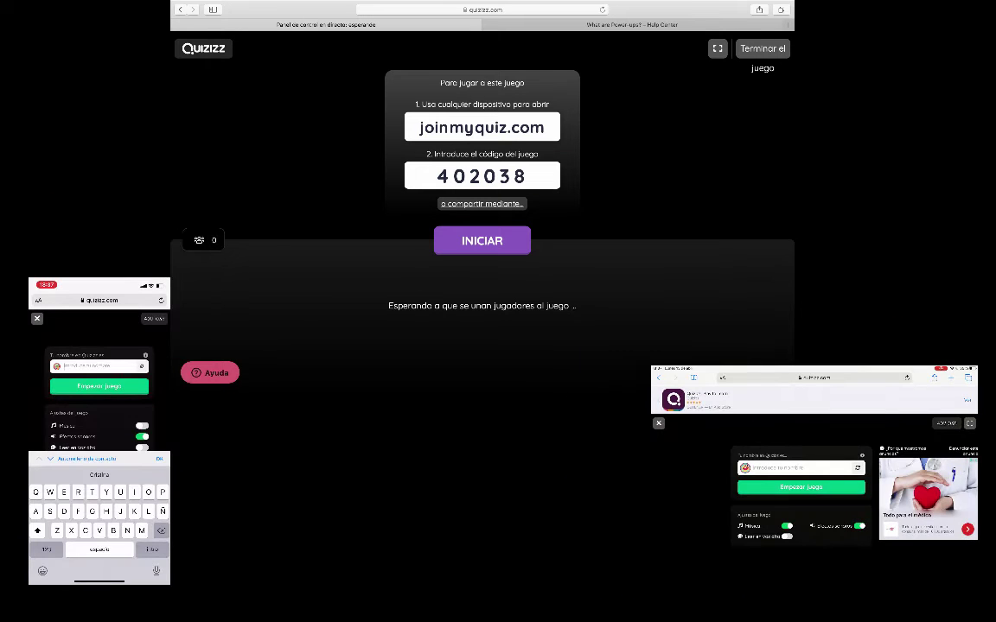
Enter a player name on each device and join the game from both
{"action": "left_click", "coordinate": [100, 475]}
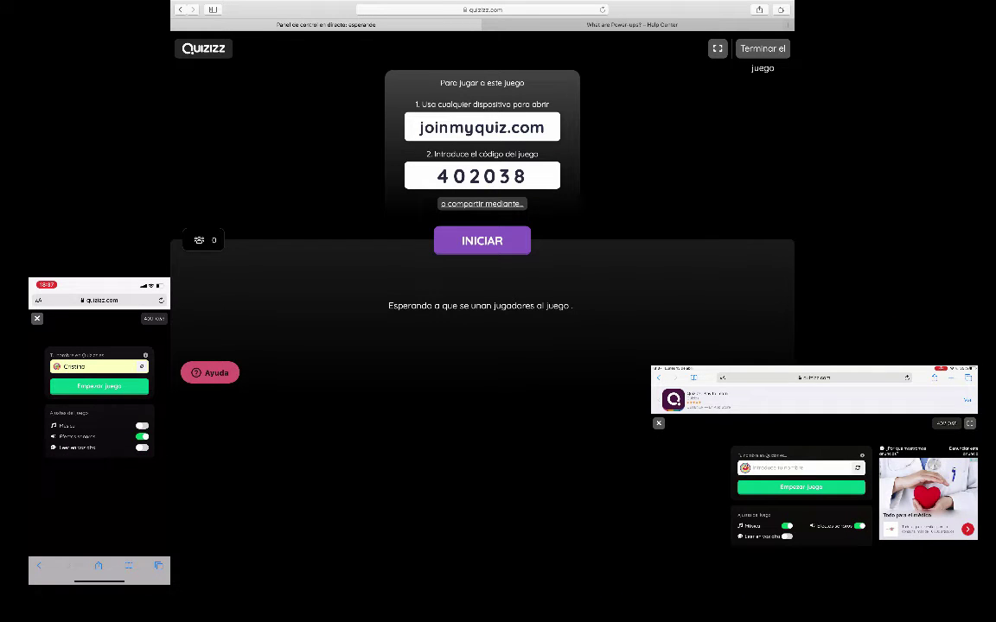
{"action": "left_click", "coordinate": [800, 468]}
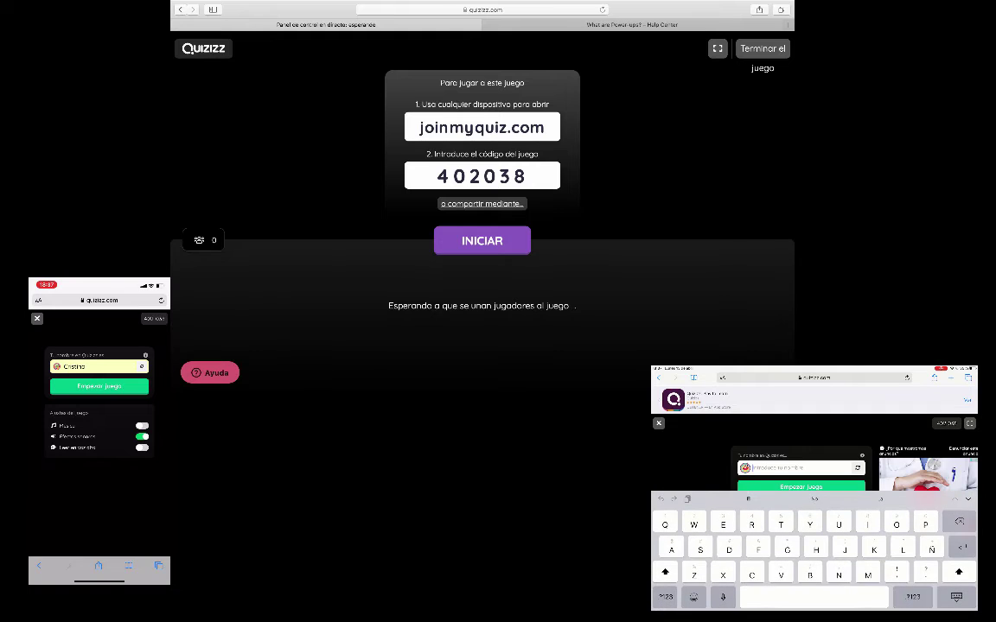
{"action": "type", "text": "Cris"}
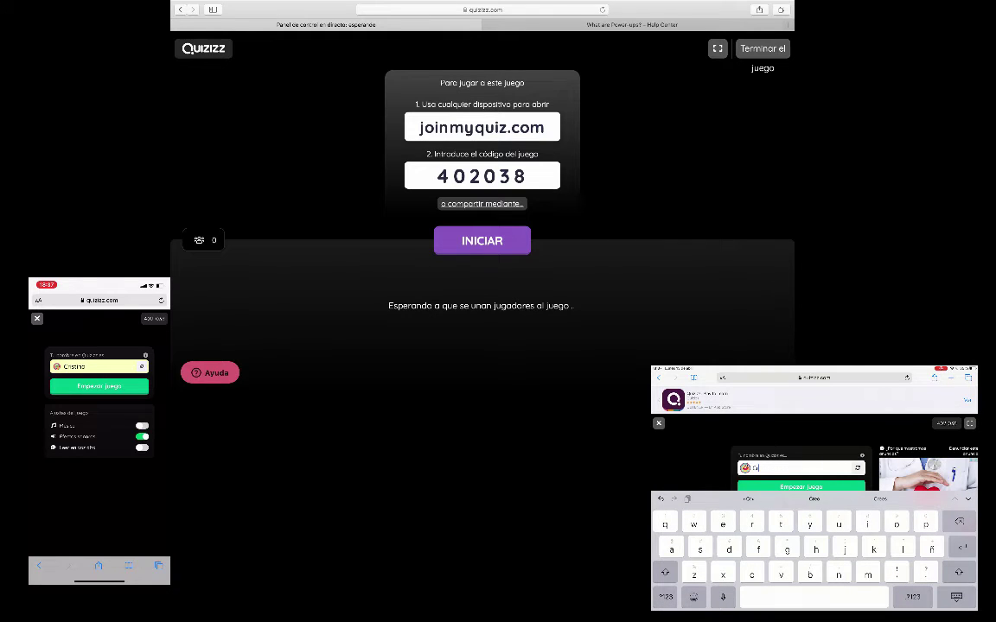
{"action": "left_click", "coordinate": [956, 596]}
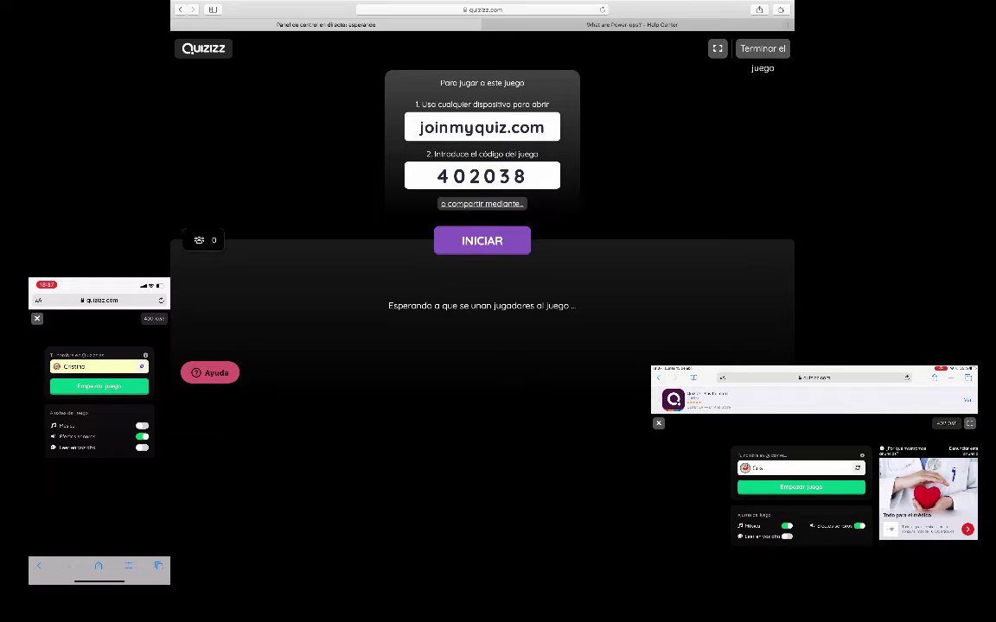
{"action": "left_click", "coordinate": [99, 385]}
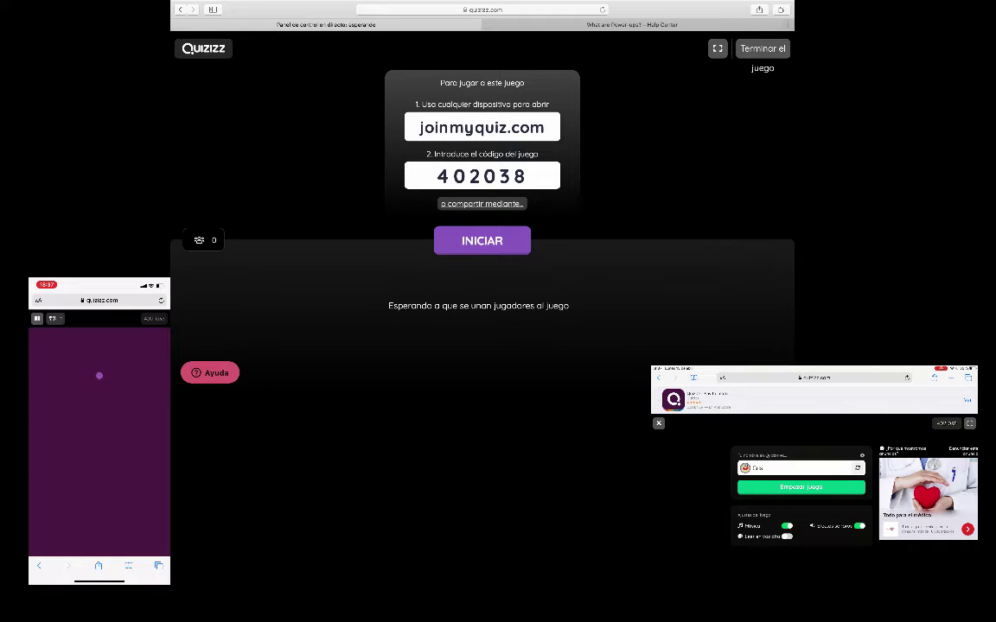
{"action": "left_click", "coordinate": [800, 487]}
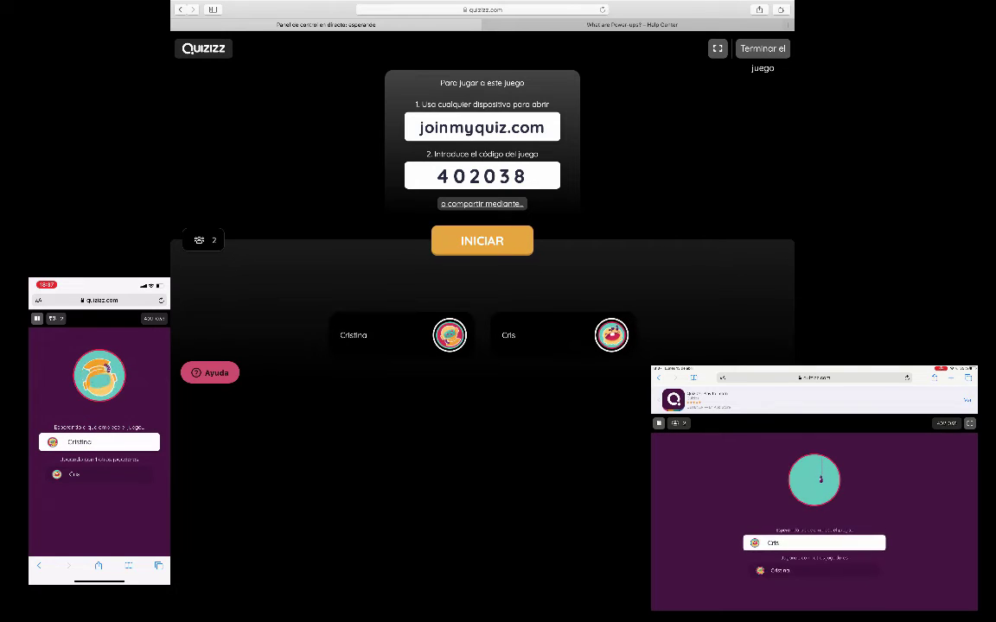
{"action": "mouse_move", "coordinate": [401, 335]}
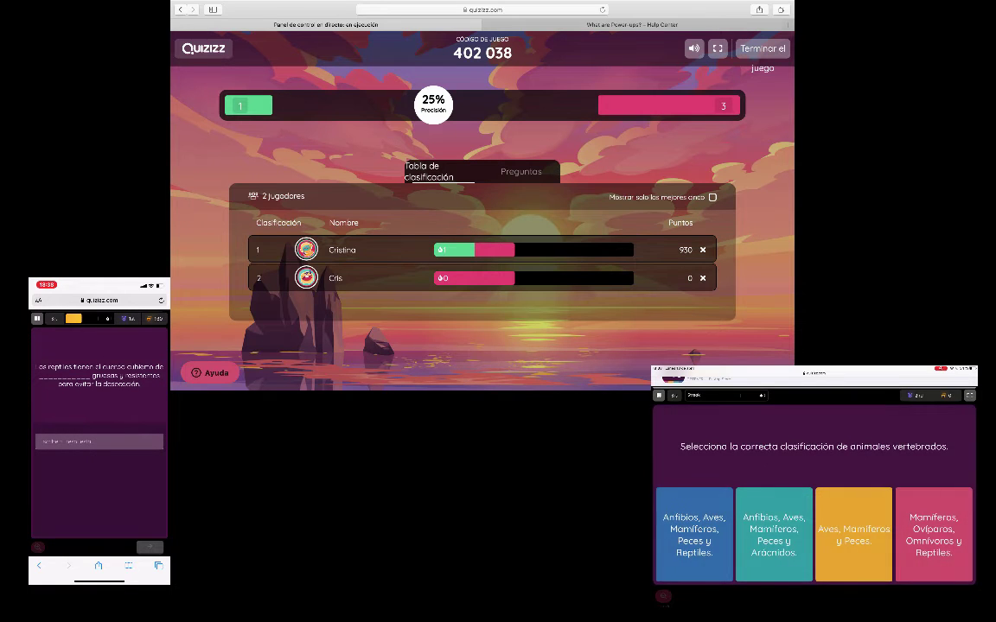
Answer every question on both devices: 'sscamas' and 'Escamas', then peces and Un mamífero
{"action": "left_click", "coordinate": [934, 534]}
{"action": "left_click", "coordinate": [98, 441]}
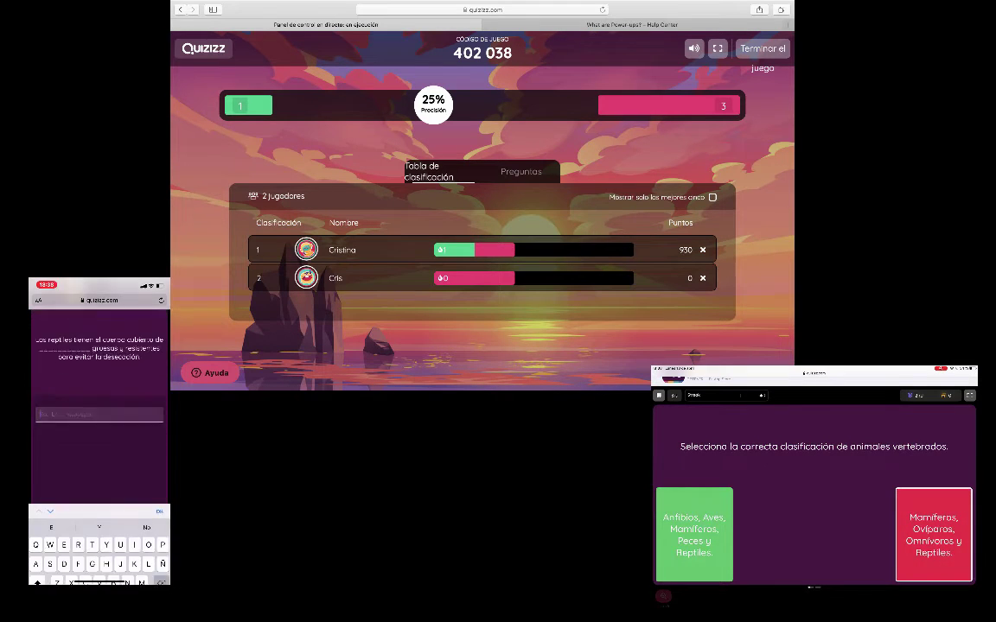
{"action": "type", "text": "sscamas"}
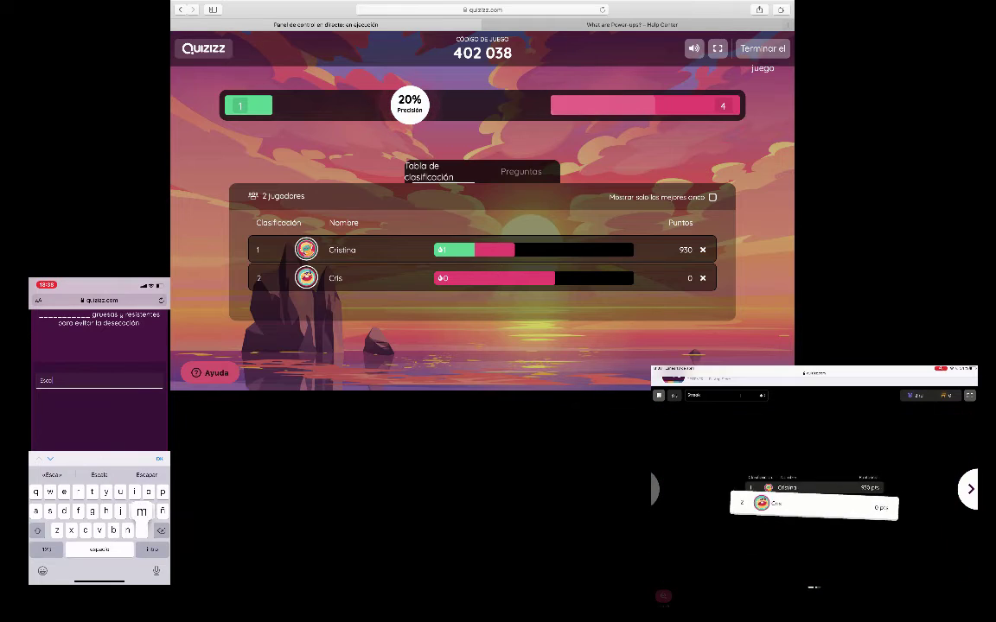
{"action": "key", "text": "Return"}
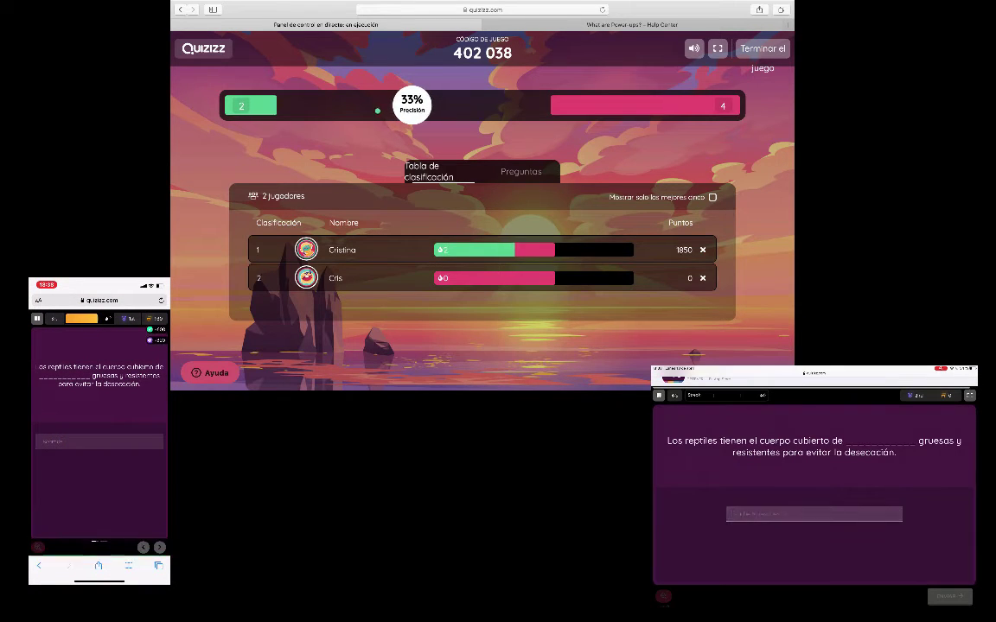
{"action": "left_click", "coordinate": [813, 514]}
{"action": "type", "text": "Escama"}
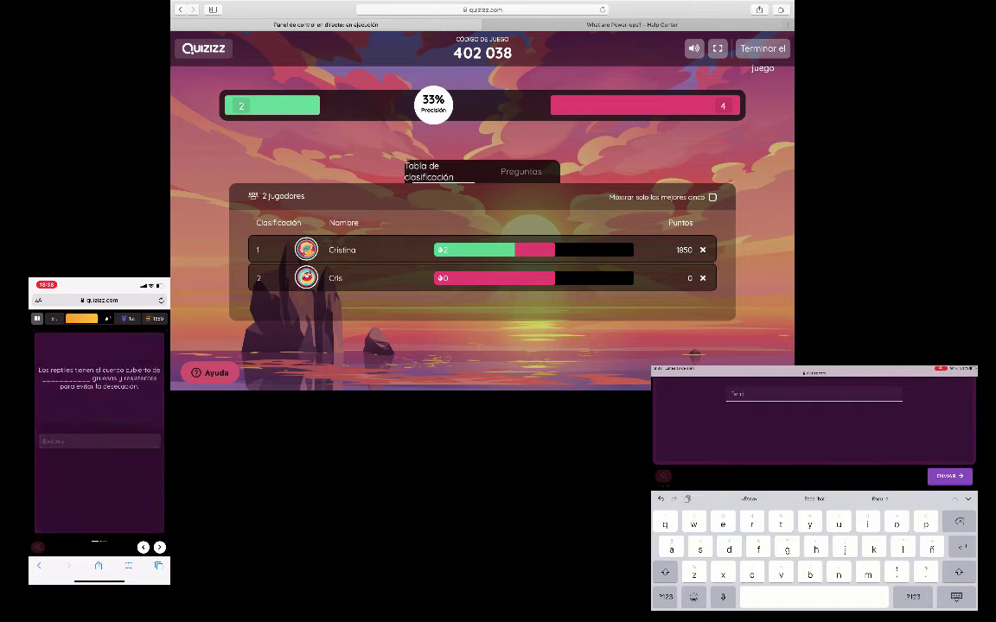
{"action": "type", "text": "s"}
{"action": "key", "text": "Return"}
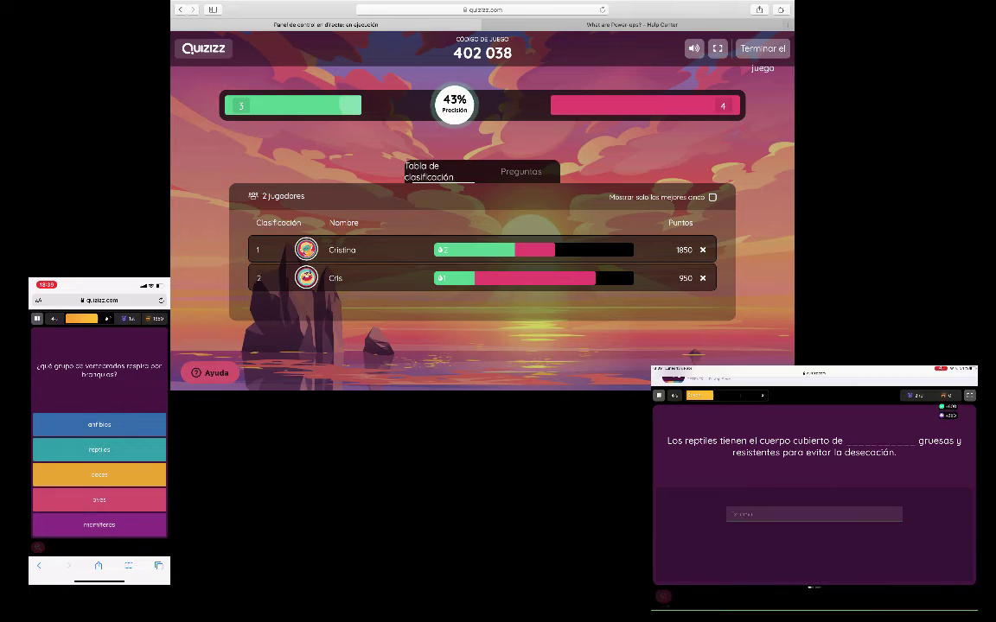
{"action": "left_click", "coordinate": [98, 475]}
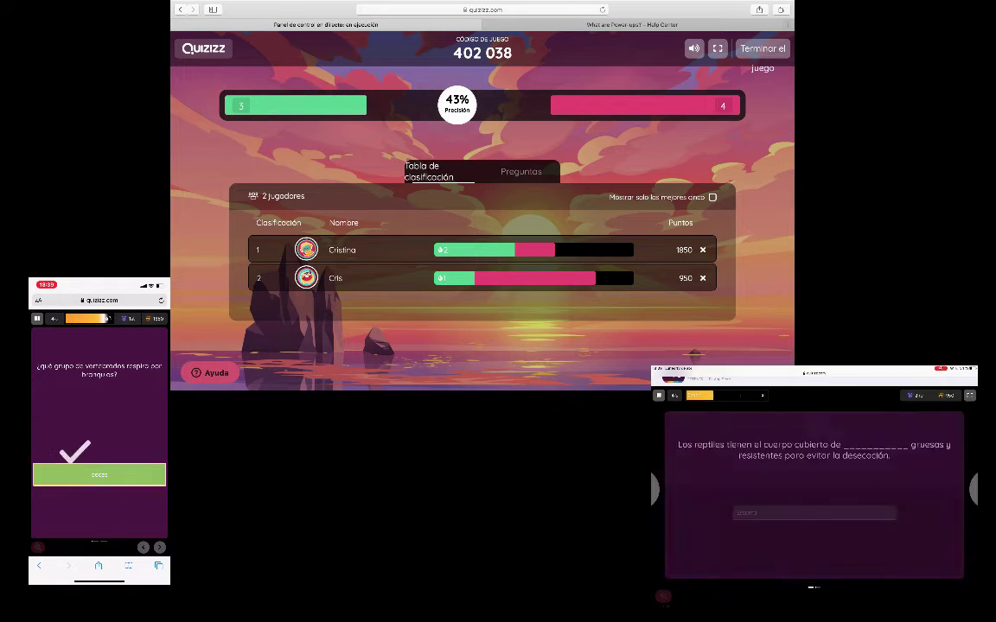
{"action": "left_click", "coordinate": [814, 535]}
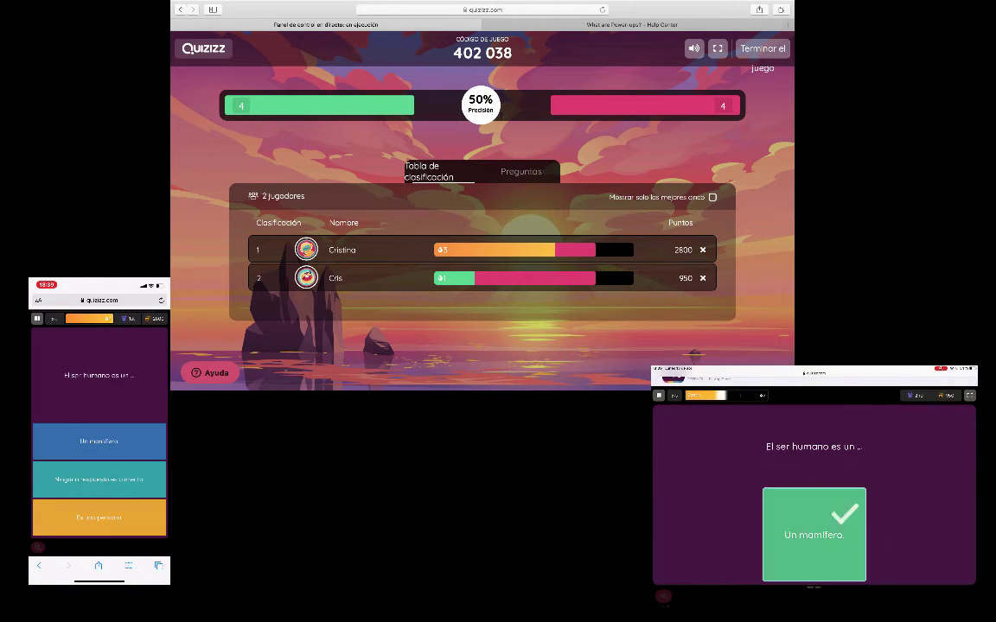
{"action": "left_click", "coordinate": [99, 475]}
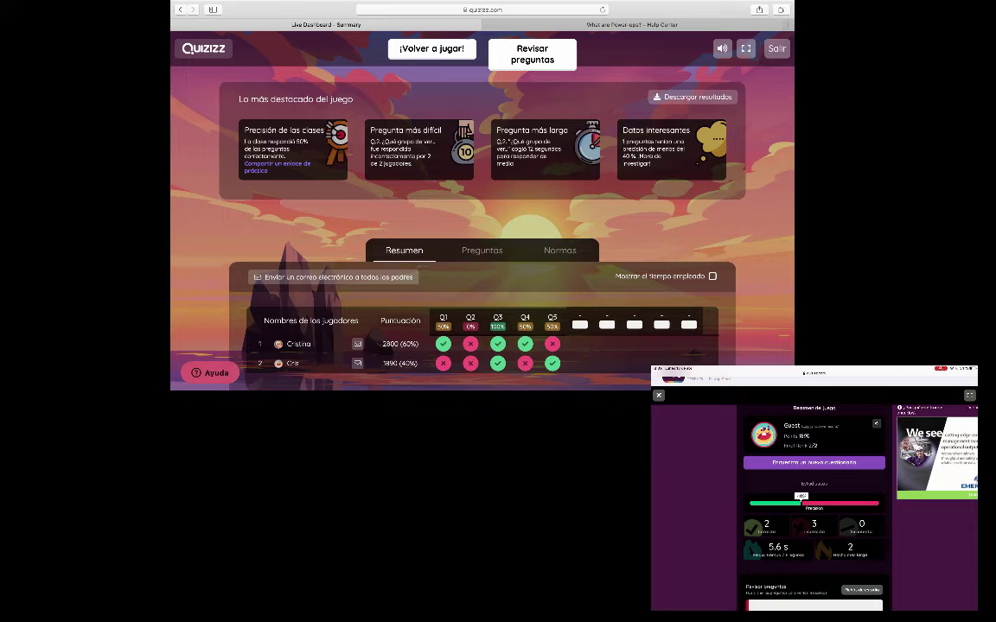
Scroll through the game's summary report
{"action": "scroll", "coordinate": [814, 501], "scroll_direction": "down", "scroll_amount": 10}
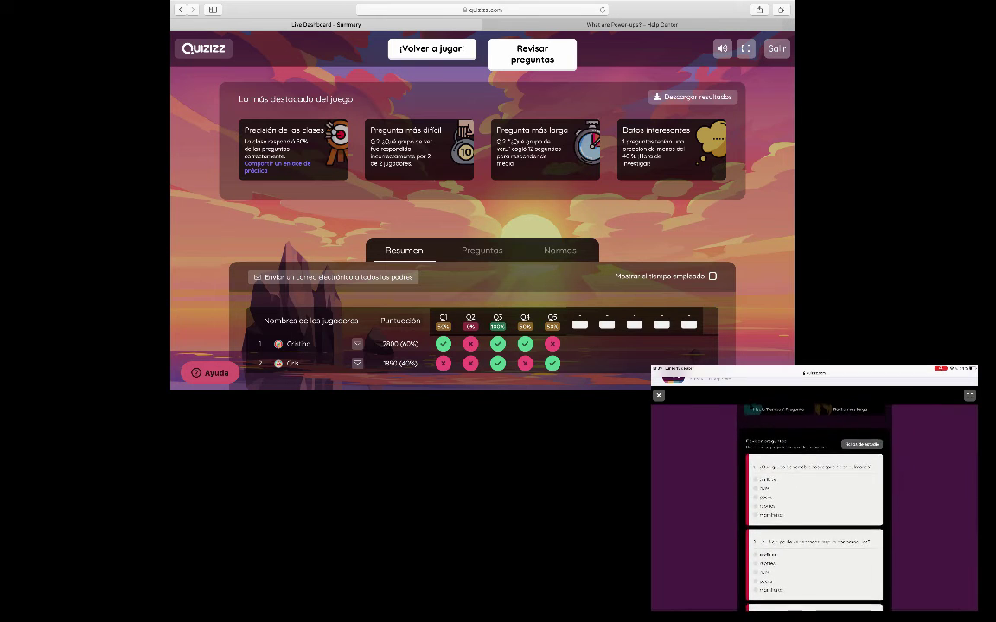
{"action": "scroll", "coordinate": [814, 501], "scroll_direction": "down", "scroll_amount": 5}
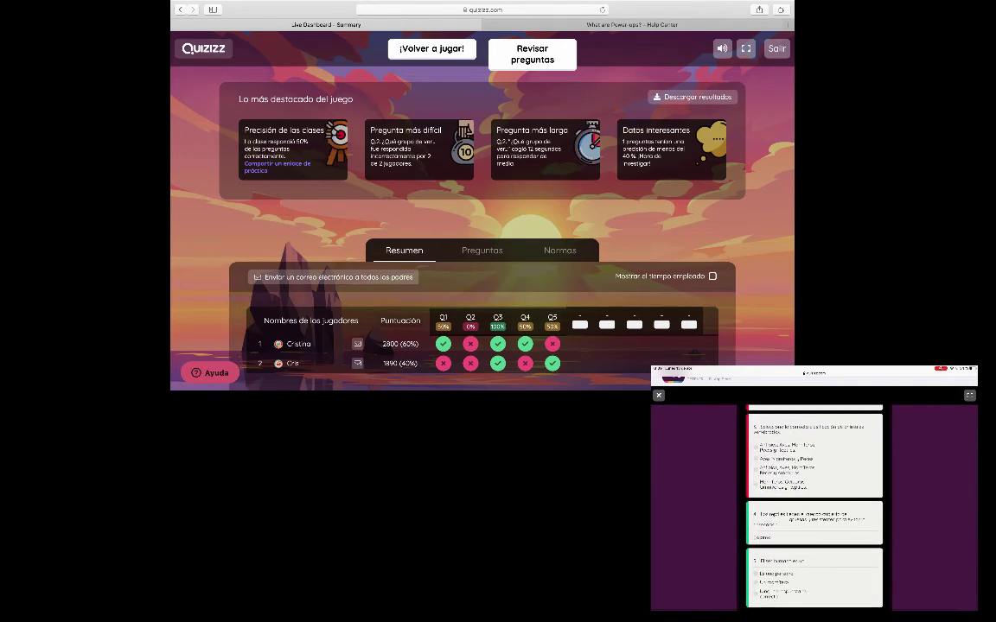
{"action": "scroll", "coordinate": [814, 502], "scroll_direction": "up", "scroll_amount": 2}
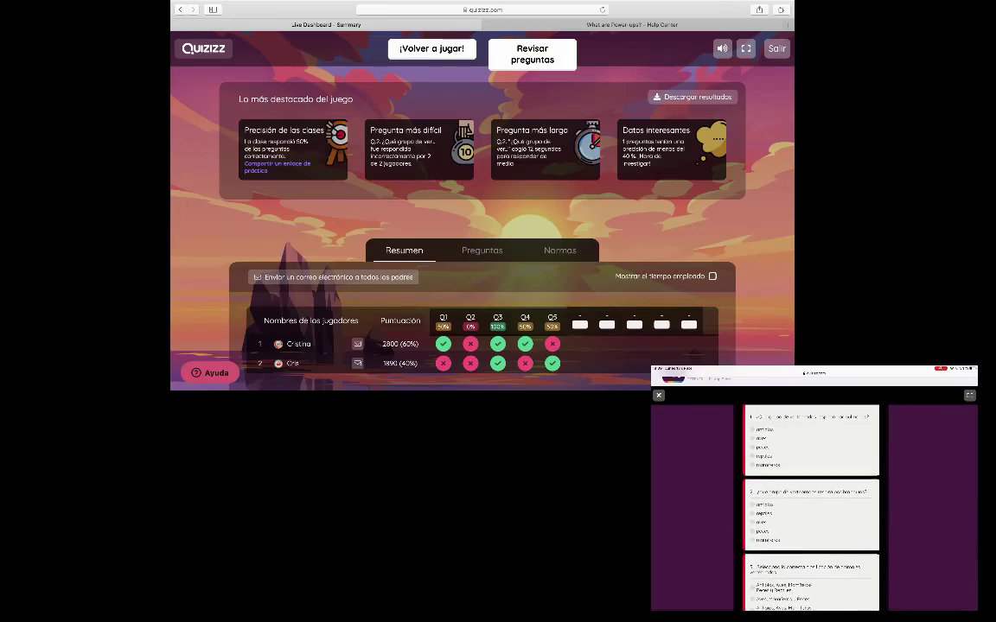
{"action": "scroll", "coordinate": [481, 225], "scroll_direction": "down", "scroll_amount": 1}
{"action": "scroll", "coordinate": [482, 225], "scroll_direction": "down", "scroll_amount": 1}
{"action": "scroll", "coordinate": [814, 501], "scroll_direction": "up", "scroll_amount": 5}
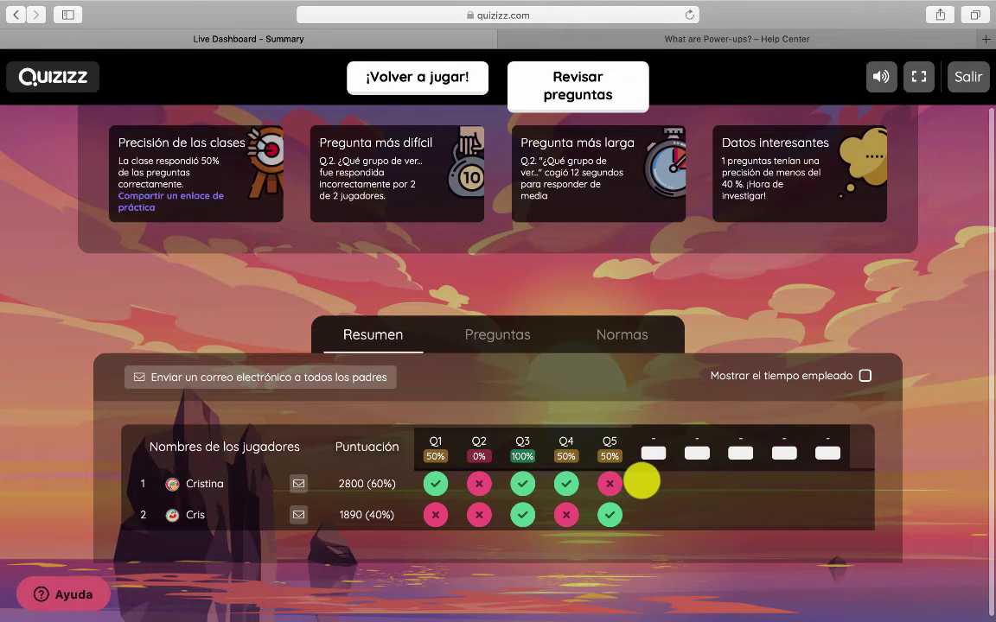
{"action": "scroll", "coordinate": [624, 475], "scroll_direction": "up", "scroll_amount": 1}
Show the Preguntas breakdown: question 2 missed by both players, question 3 answered correctly by both
{"action": "left_click", "coordinate": [498, 357]}
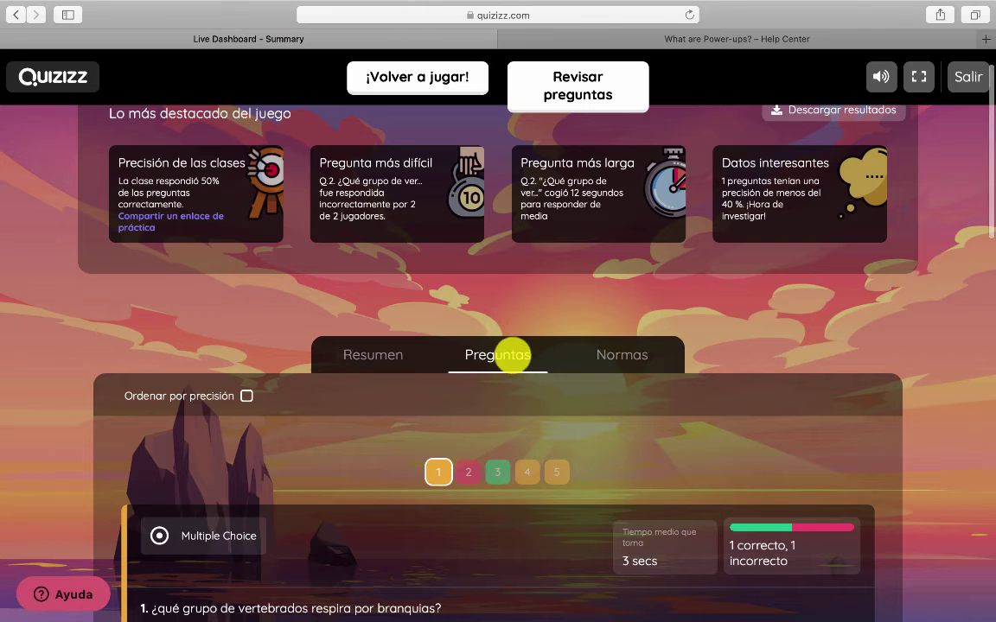
{"action": "scroll", "coordinate": [510, 352], "scroll_direction": "down", "scroll_amount": 4}
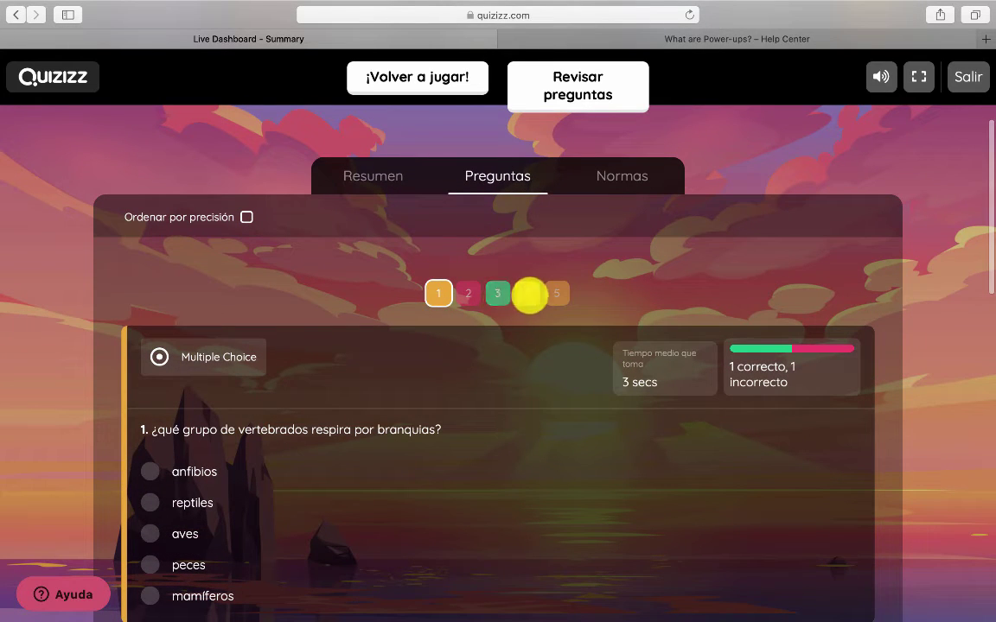
{"action": "scroll", "coordinate": [532, 295], "scroll_direction": "down", "scroll_amount": 5}
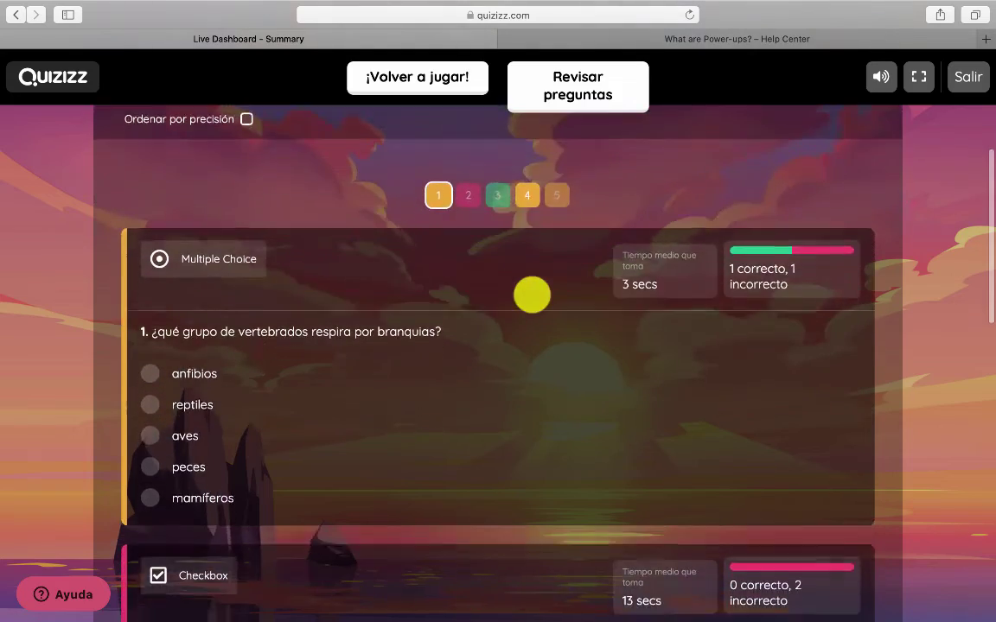
{"action": "scroll", "coordinate": [532, 295], "scroll_direction": "down", "scroll_amount": 7}
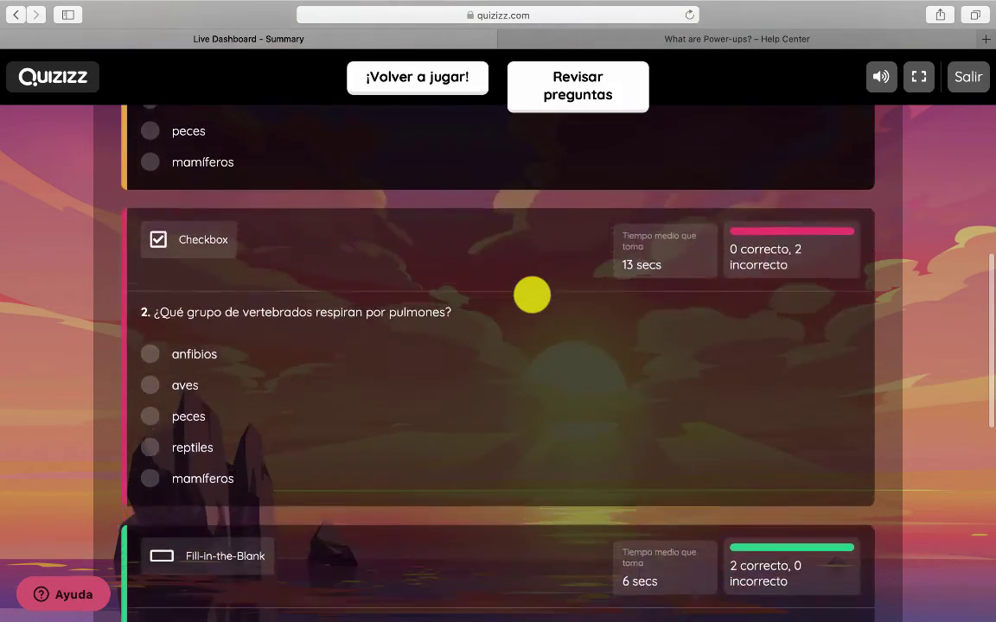
{"action": "scroll", "coordinate": [531, 294], "scroll_direction": "down", "scroll_amount": 3}
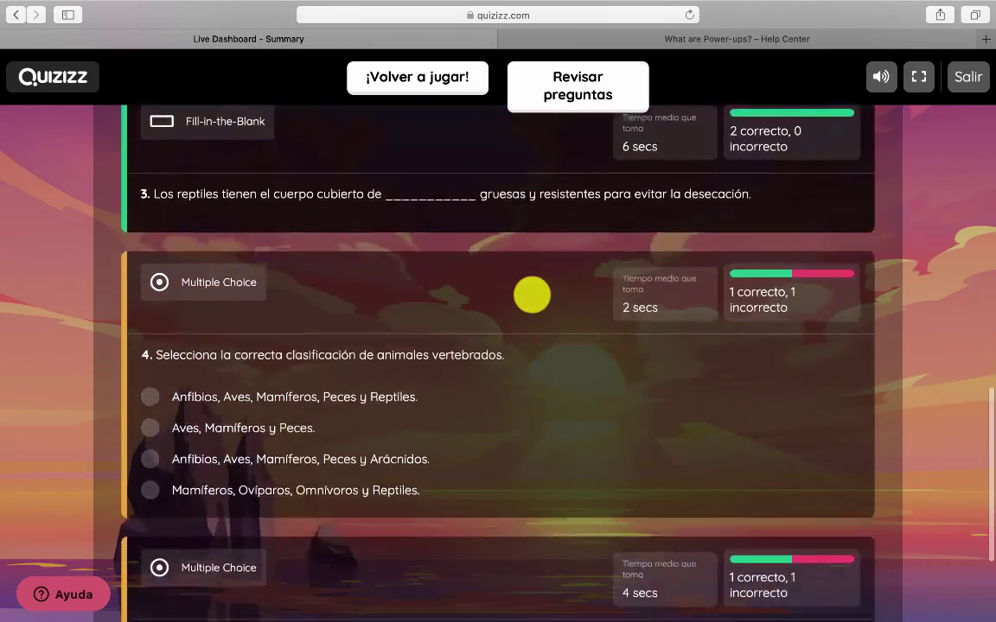
{"action": "scroll", "coordinate": [532, 294], "scroll_direction": "up", "scroll_amount": 15}
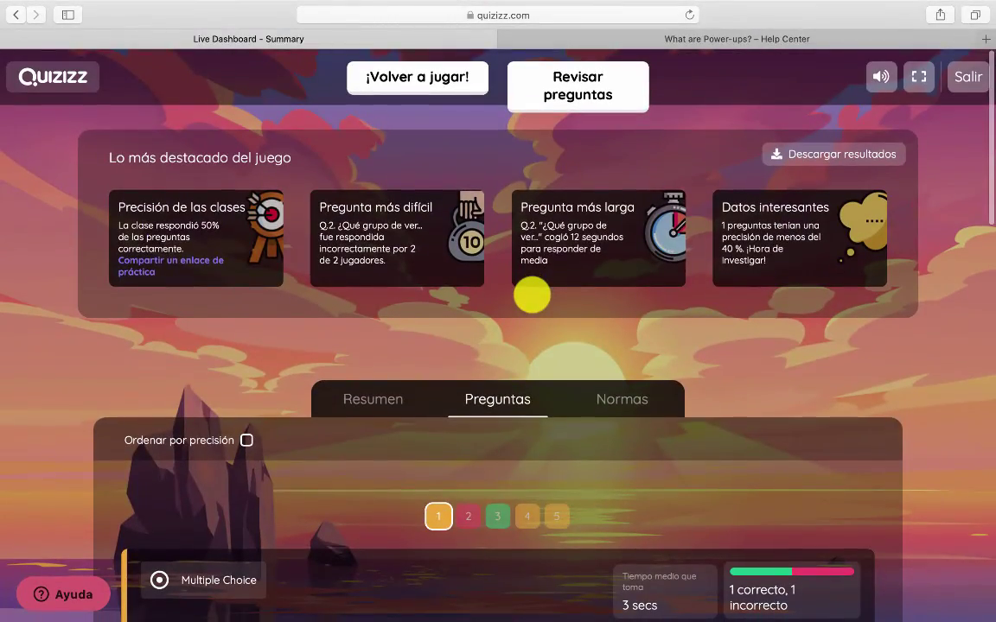
Step through the answer review for Preguntas 1–4, close it, and download the game results
{"action": "left_click", "coordinate": [599, 85]}
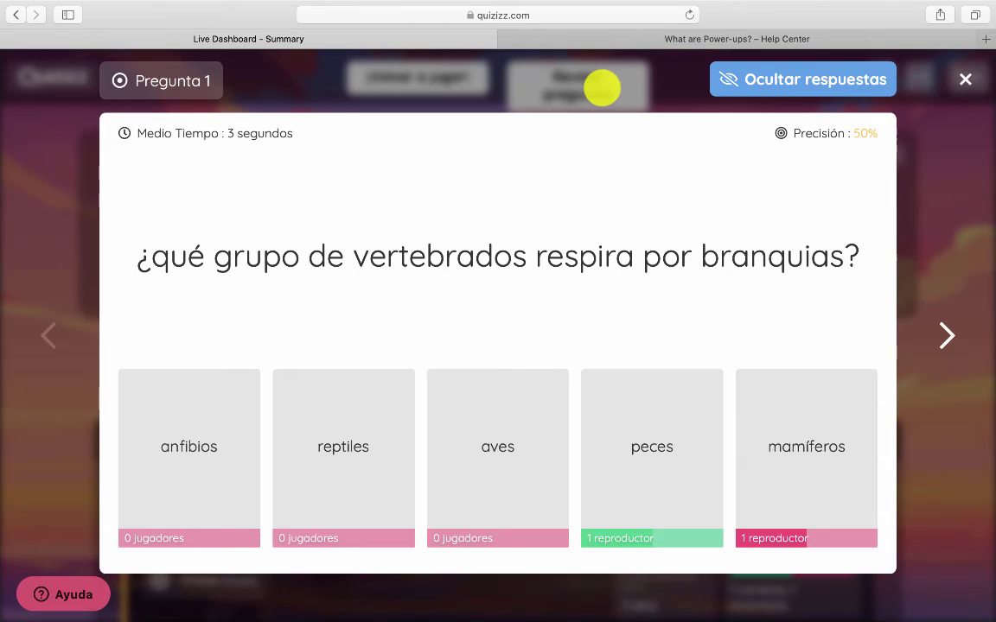
{"action": "left_click", "coordinate": [945, 338]}
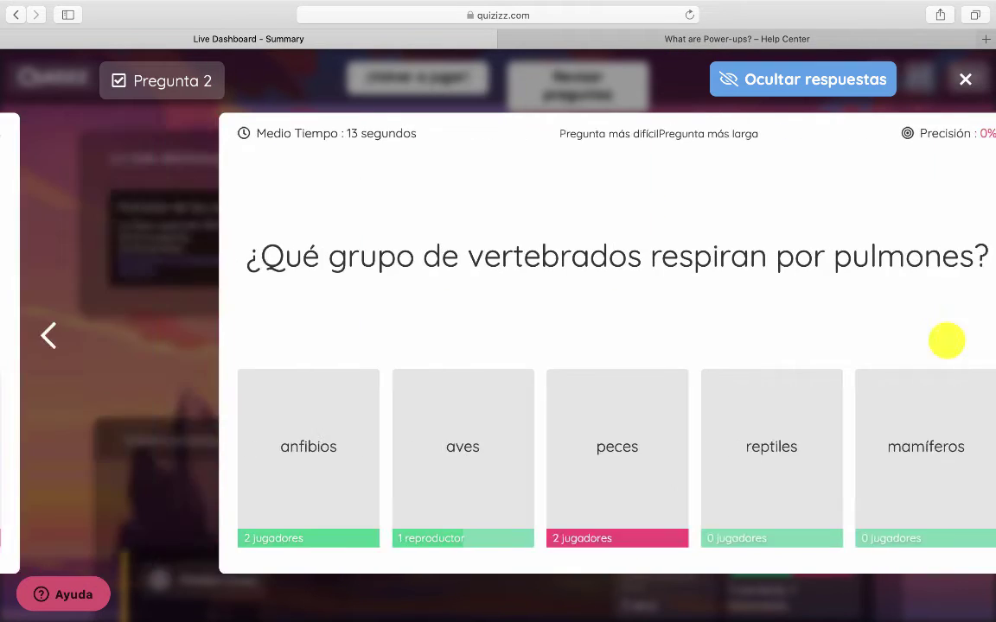
{"action": "left_click", "coordinate": [945, 338]}
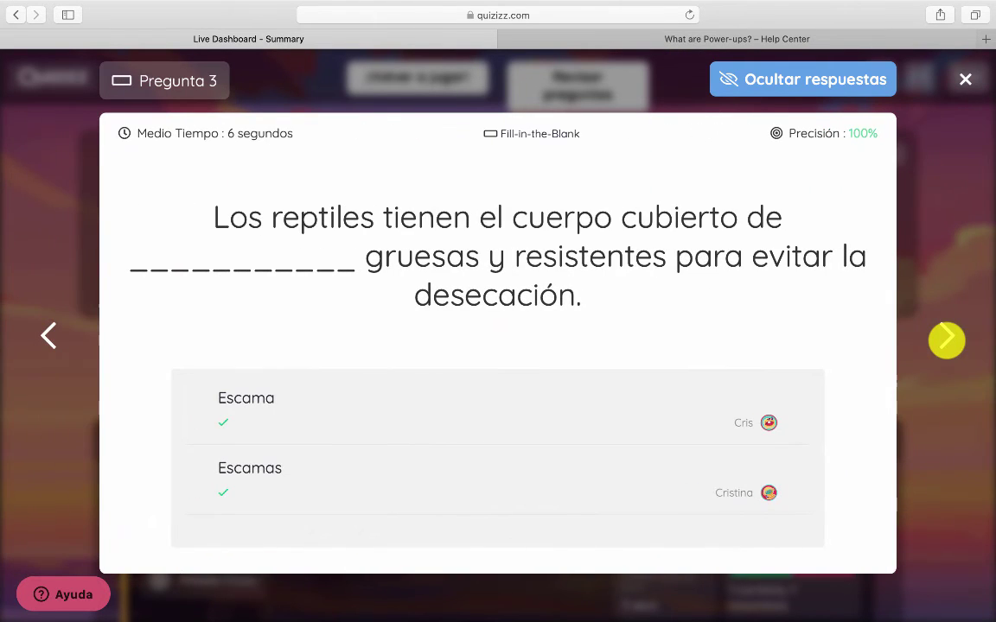
{"action": "left_click", "coordinate": [946, 339]}
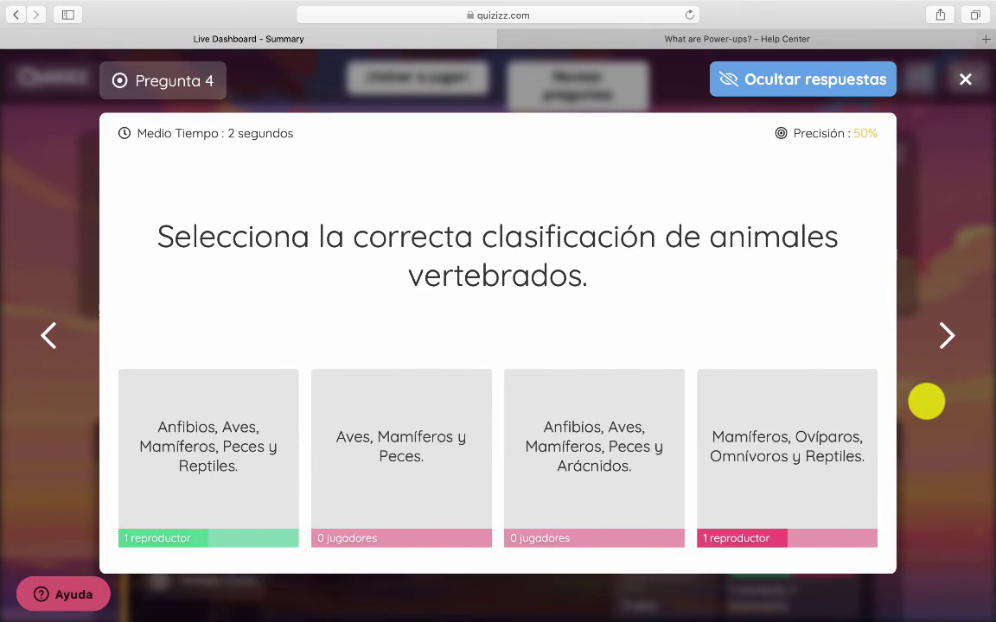
{"action": "left_click", "coordinate": [965, 79]}
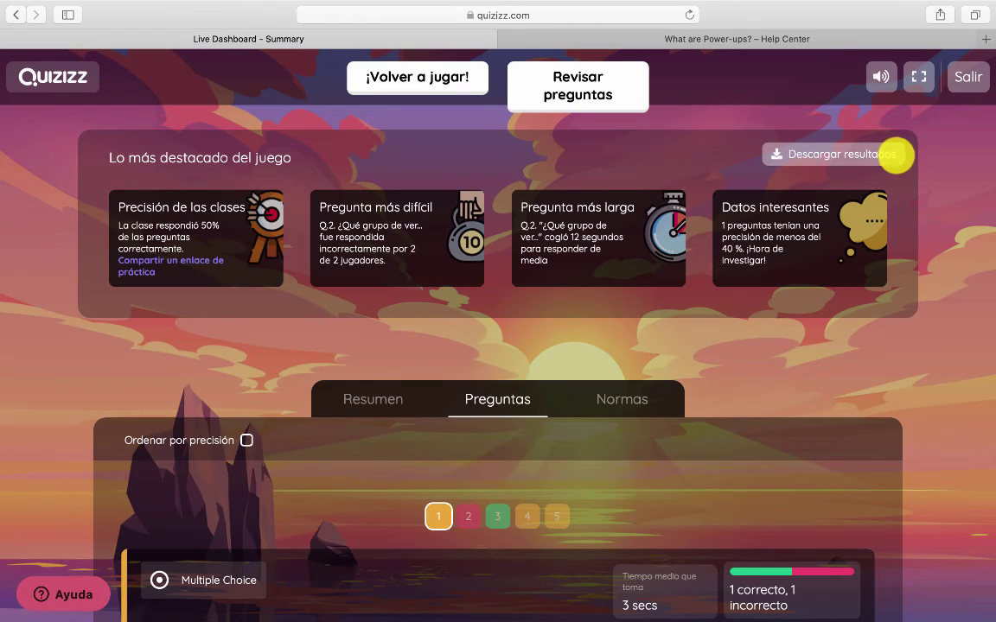
{"action": "left_click", "coordinate": [882, 154]}
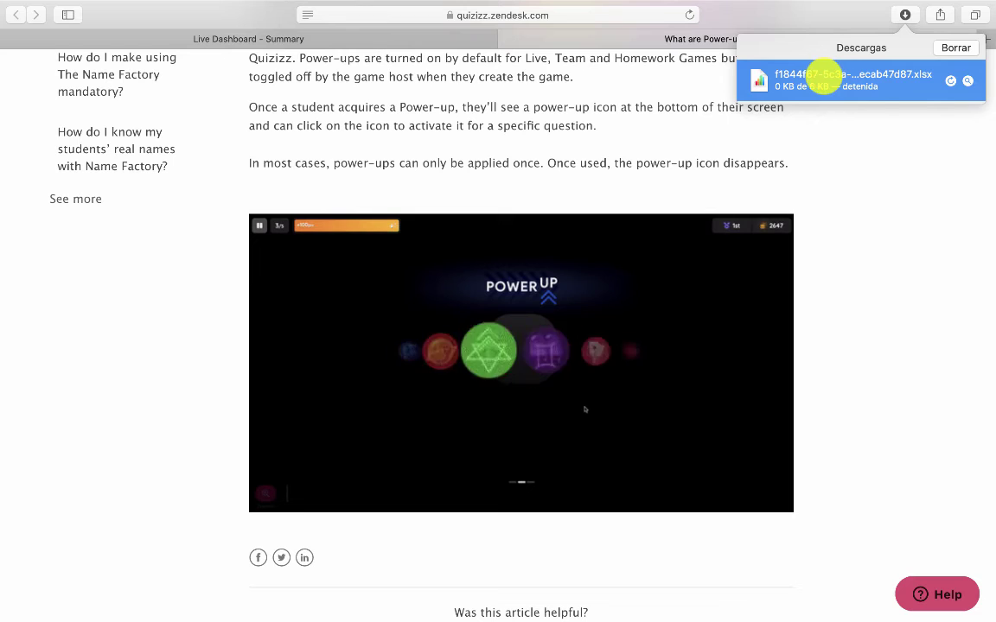
Open the downloaded results spreadsheet in Numbers and view its Player Level sheet
{"action": "double_click", "coordinate": [822, 74]}
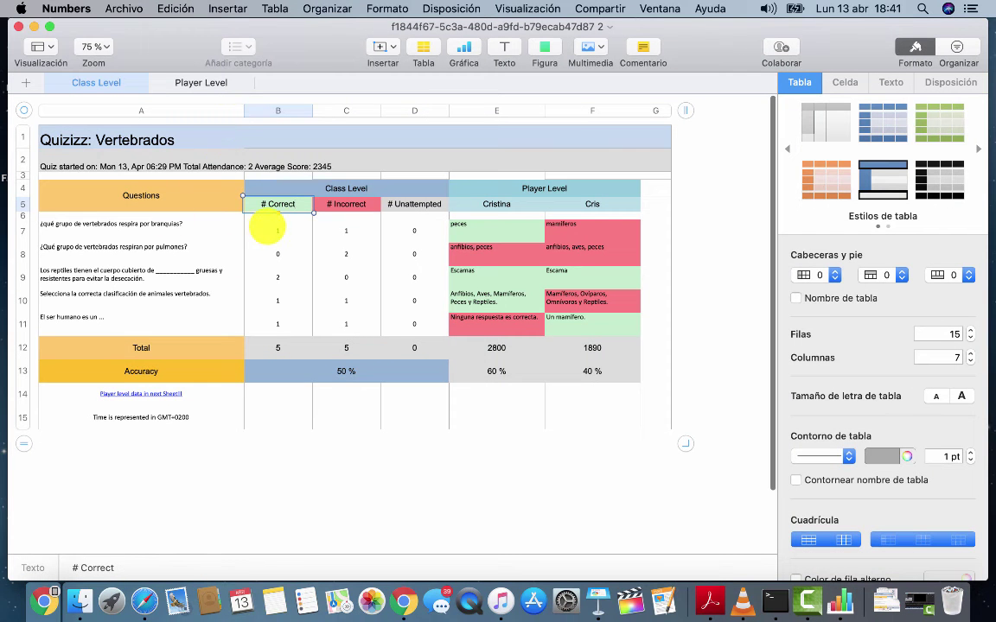
{"action": "left_click", "coordinate": [212, 83]}
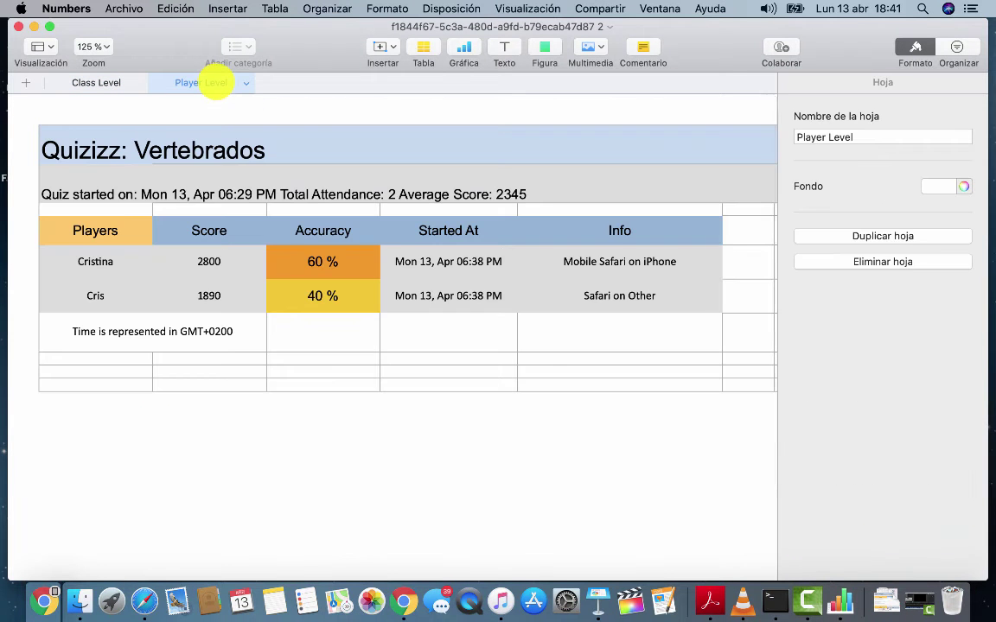
{"action": "scroll", "coordinate": [246, 241], "scroll_direction": "down", "scroll_amount": 3}
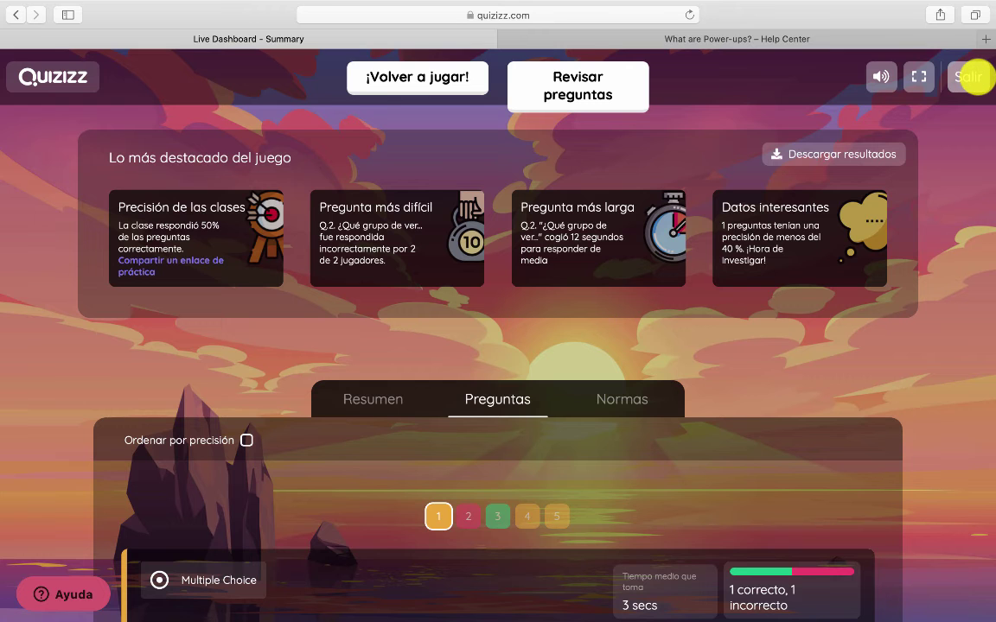
Exit the finished game, open the Vertebrados report under Informes, then go to Mis cuestionarios
{"action": "left_click", "coordinate": [974, 78]}
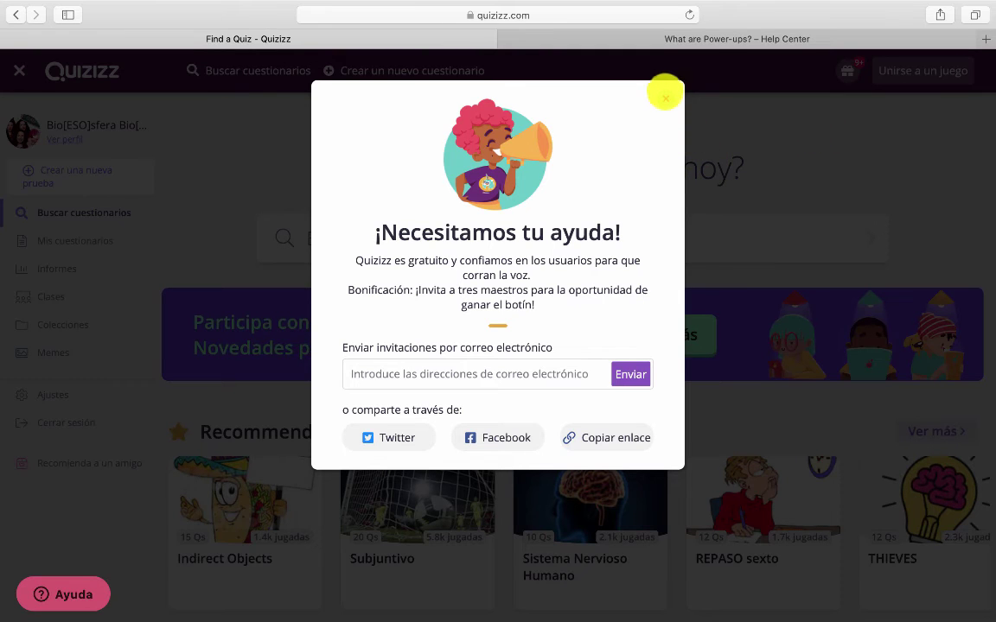
{"action": "left_click", "coordinate": [665, 97]}
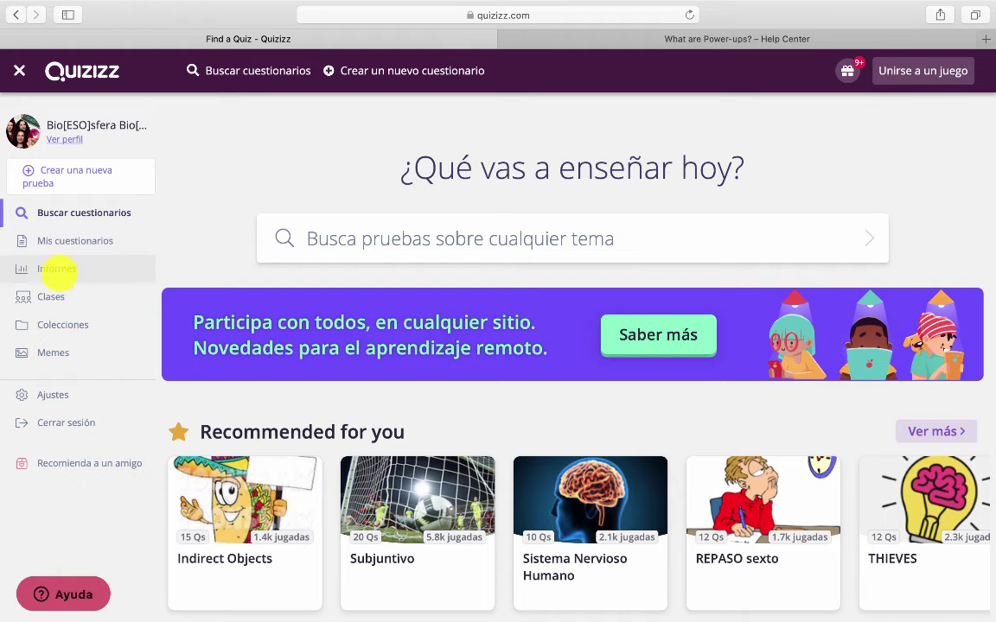
{"action": "left_click", "coordinate": [57, 269]}
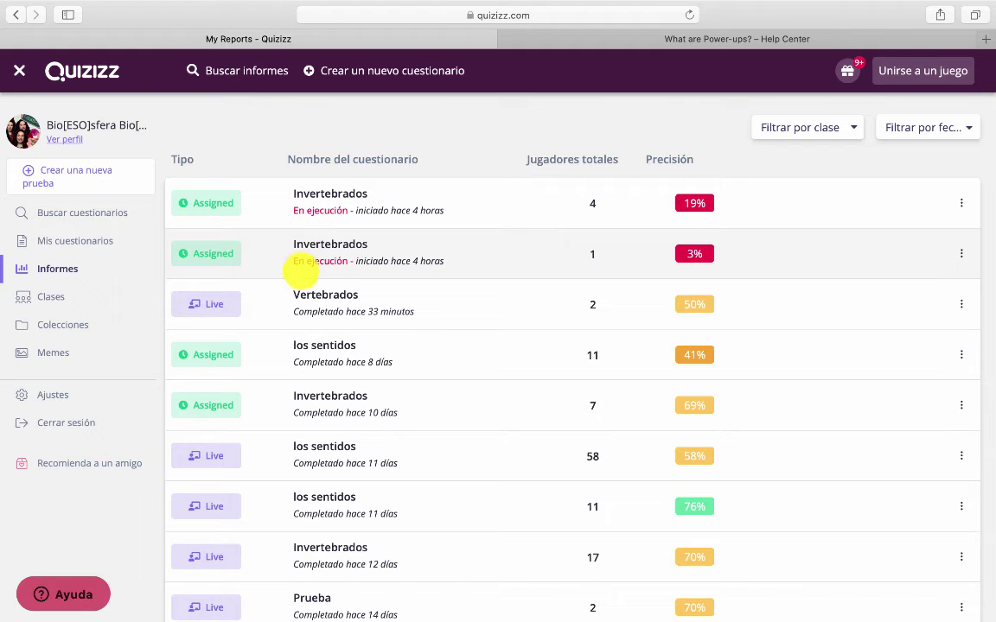
{"action": "scroll", "coordinate": [295, 526], "scroll_direction": "down", "scroll_amount": 3}
{"action": "scroll", "coordinate": [298, 519], "scroll_direction": "up", "scroll_amount": 3}
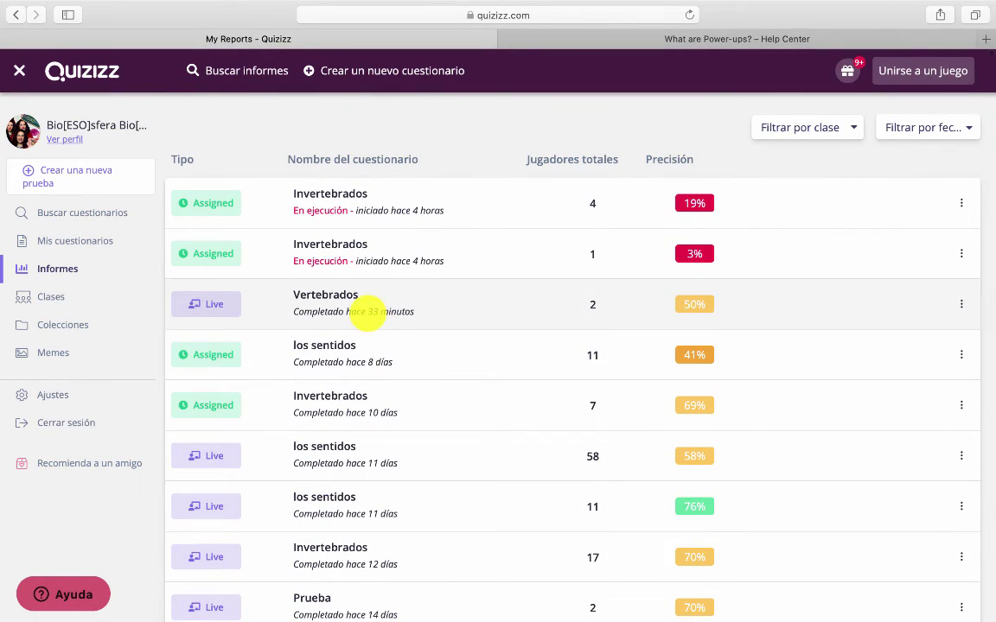
{"action": "left_click", "coordinate": [366, 313]}
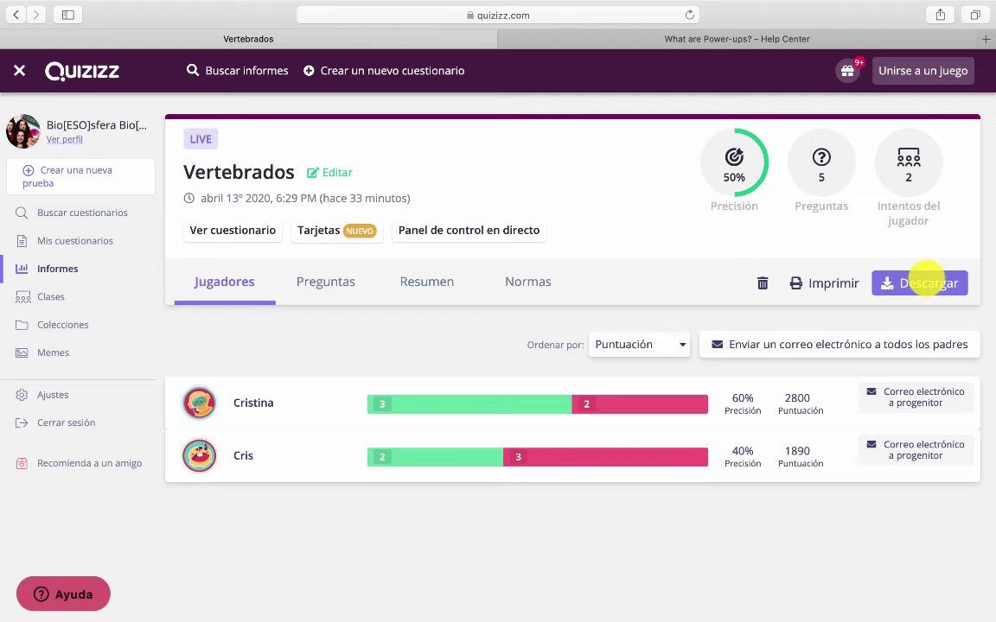
{"action": "left_click", "coordinate": [98, 240]}
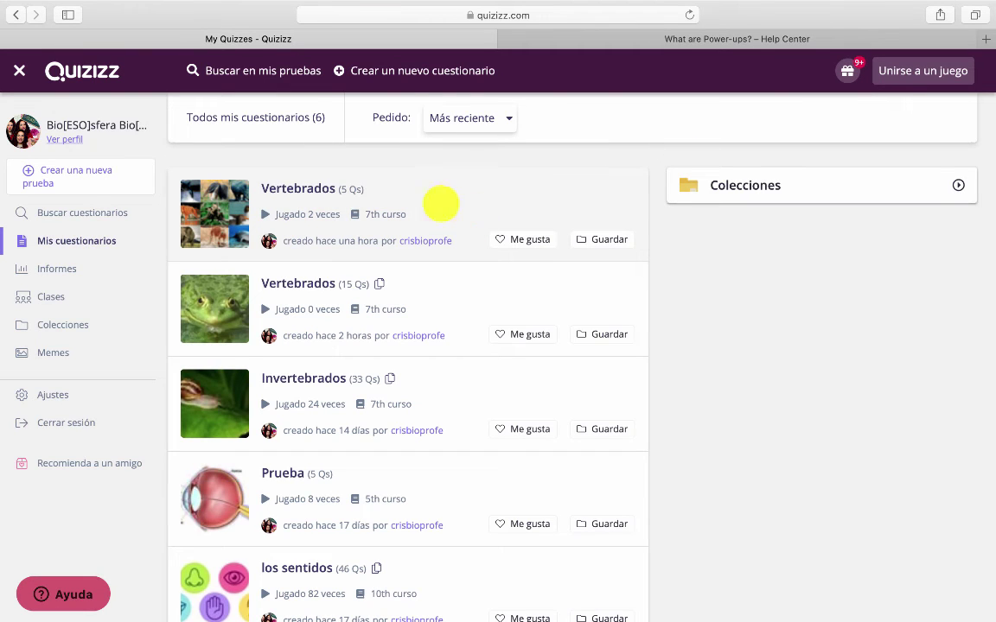
Start assigning the Vertebrados quiz as homework and set the due hour to 12
{"action": "left_click", "coordinate": [409, 200]}
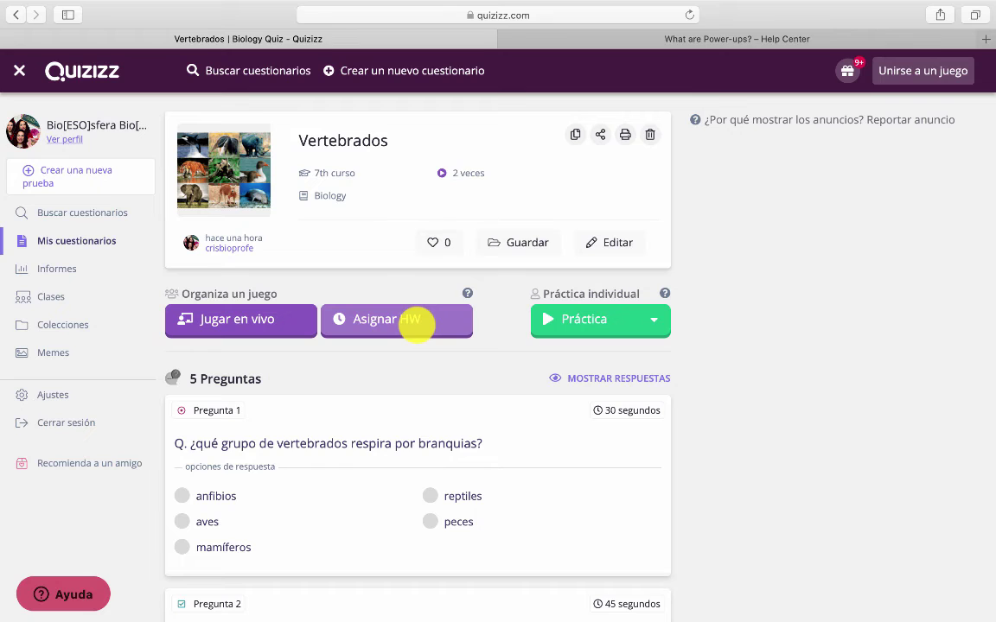
{"action": "left_click", "coordinate": [382, 322]}
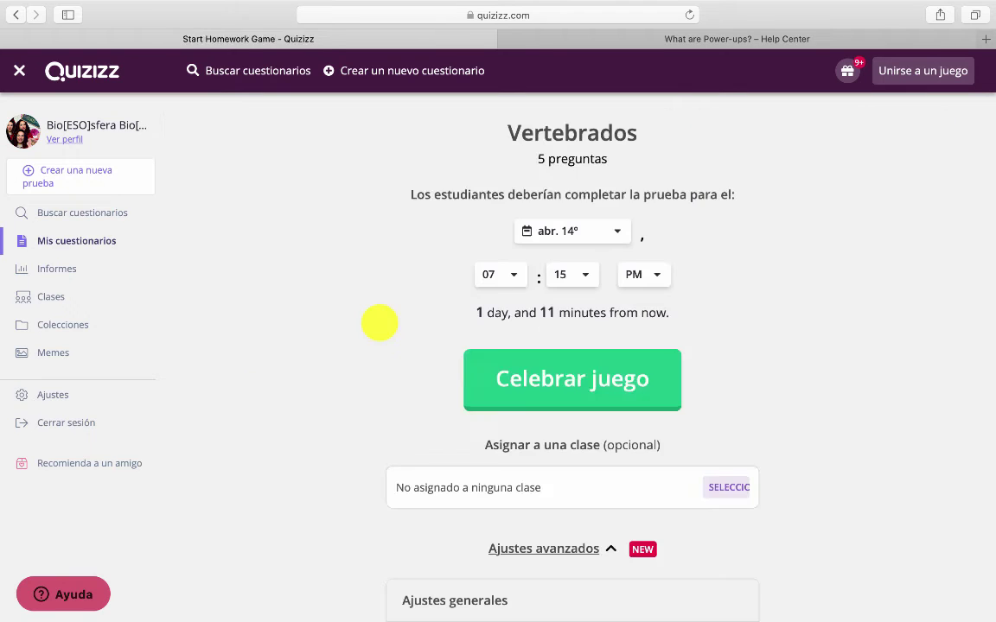
{"action": "scroll", "coordinate": [380, 322], "scroll_direction": "down", "scroll_amount": 1}
{"action": "scroll", "coordinate": [591, 177], "scroll_direction": "up", "scroll_amount": 1}
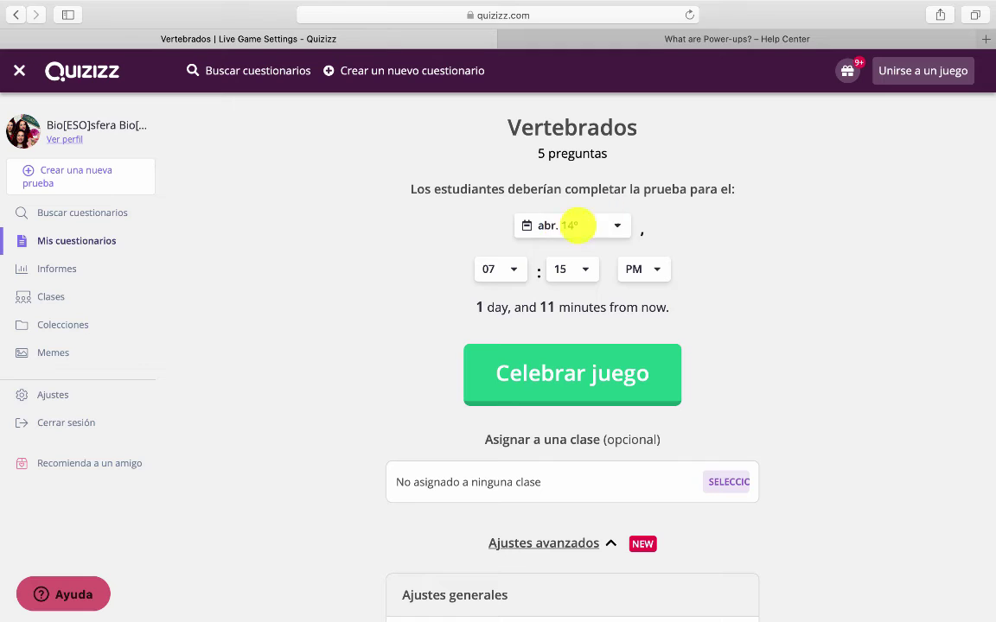
{"action": "left_click", "coordinate": [502, 269]}
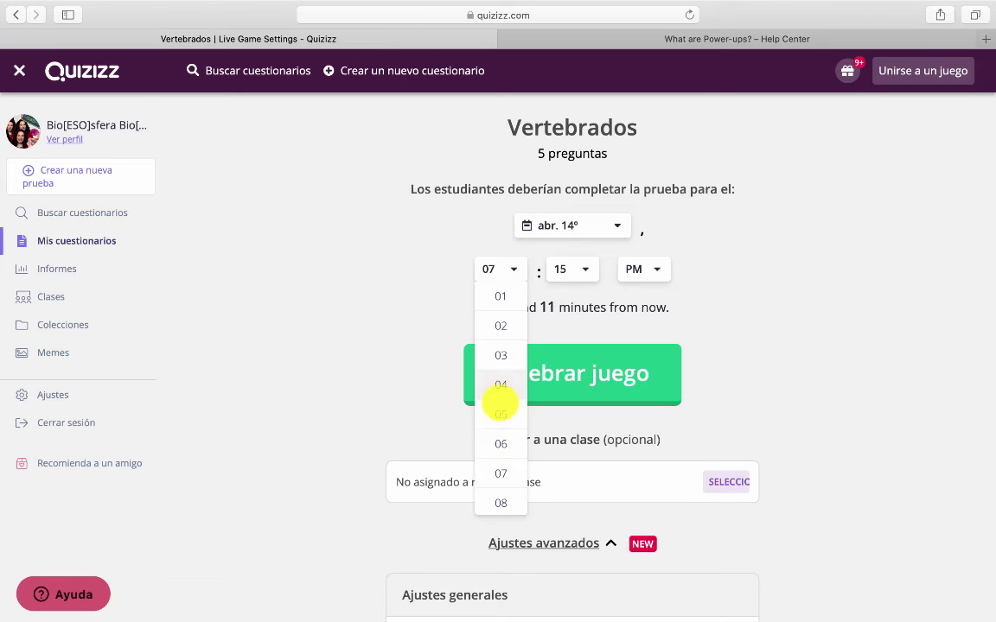
{"action": "scroll", "coordinate": [500, 415], "scroll_direction": "down", "scroll_amount": 3}
{"action": "left_click", "coordinate": [500, 479]}
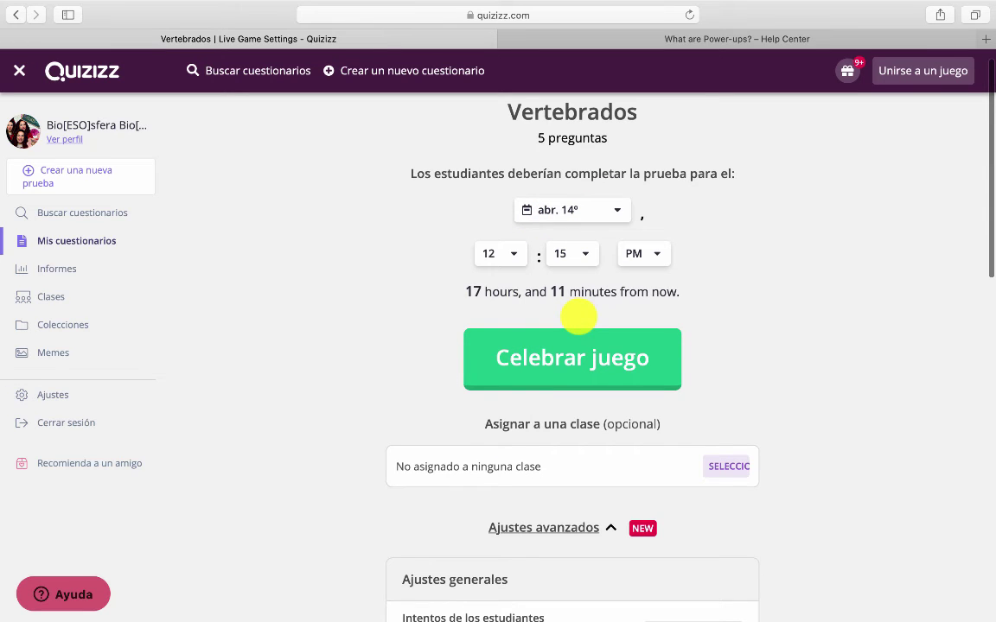
Try limiting student attempts to 1, then restore Sin límites attempts
{"action": "scroll", "coordinate": [467, 452], "scroll_direction": "down", "scroll_amount": 5}
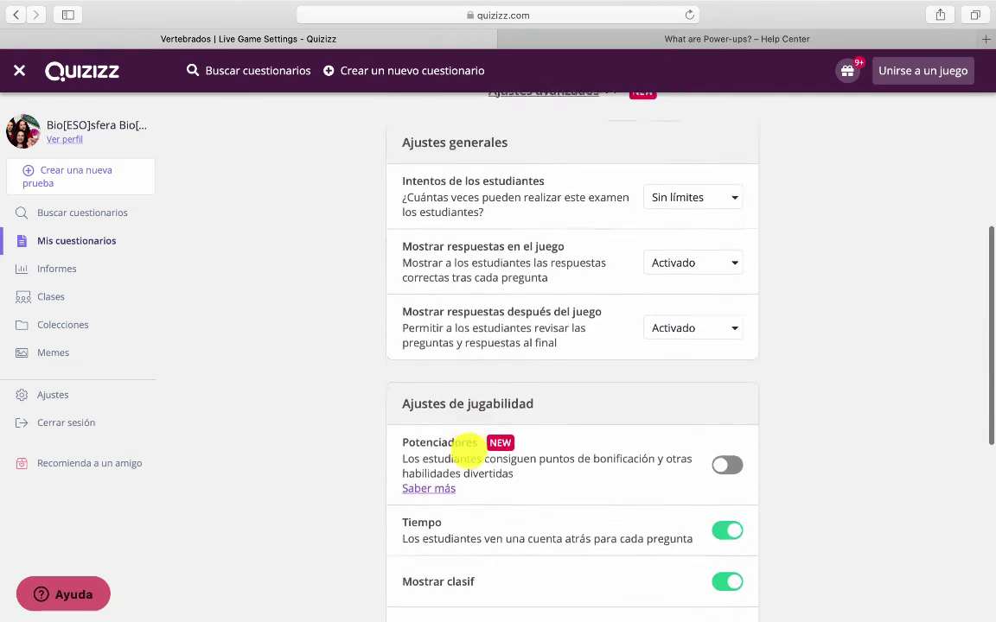
{"action": "scroll", "coordinate": [467, 451], "scroll_direction": "down", "scroll_amount": 5}
{"action": "scroll", "coordinate": [466, 451], "scroll_direction": "up", "scroll_amount": 5}
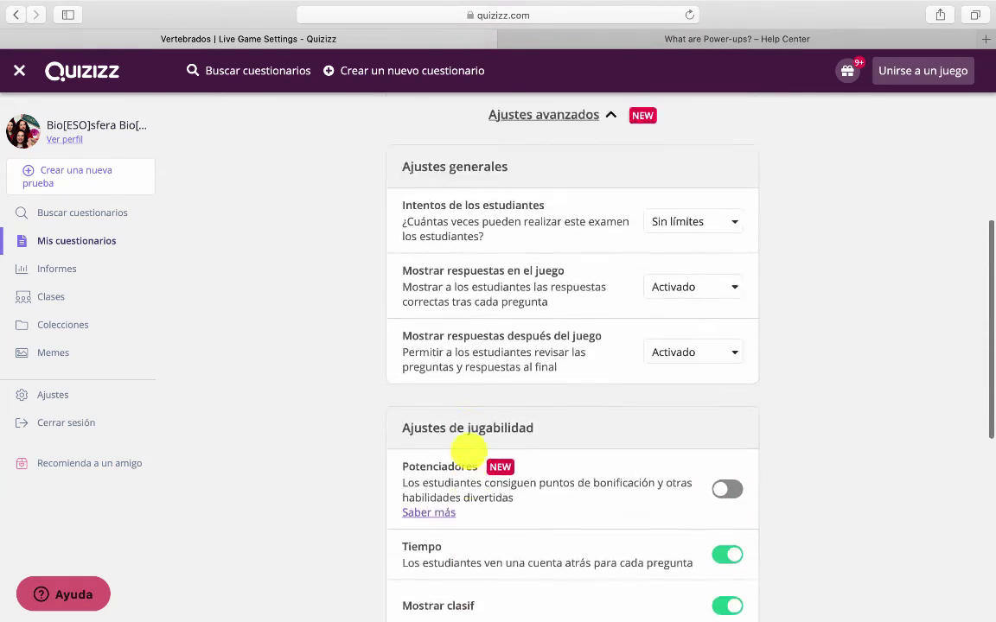
{"action": "scroll", "coordinate": [466, 450], "scroll_direction": "up", "scroll_amount": 2}
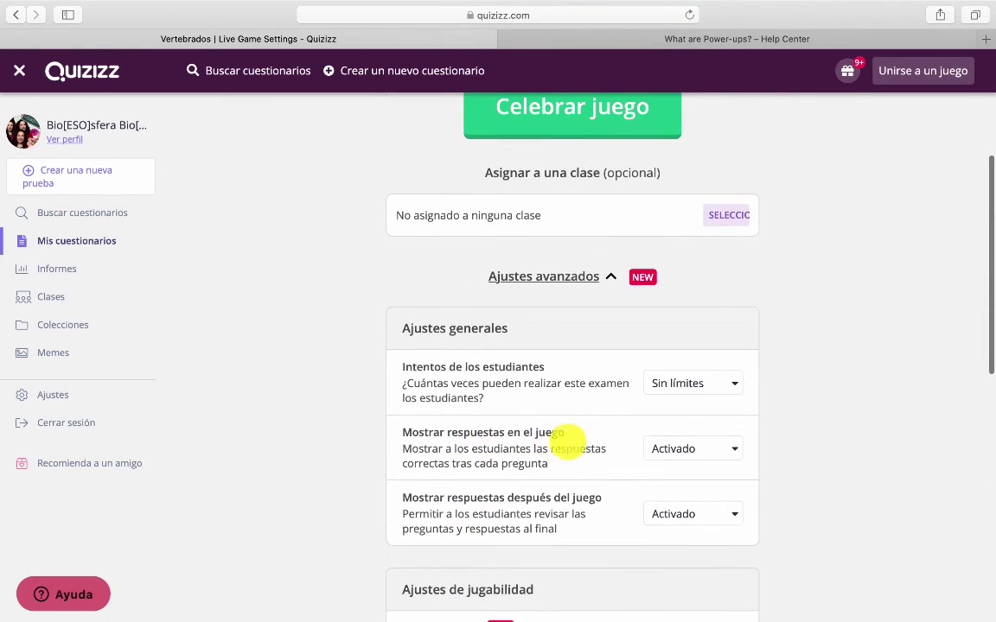
{"action": "left_click", "coordinate": [710, 386]}
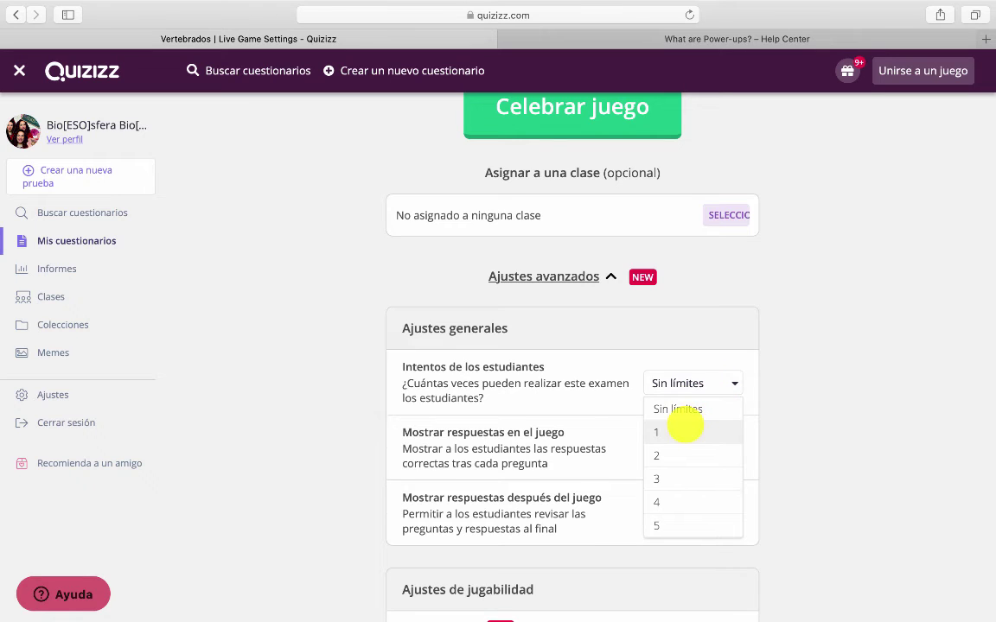
{"action": "left_click", "coordinate": [685, 427]}
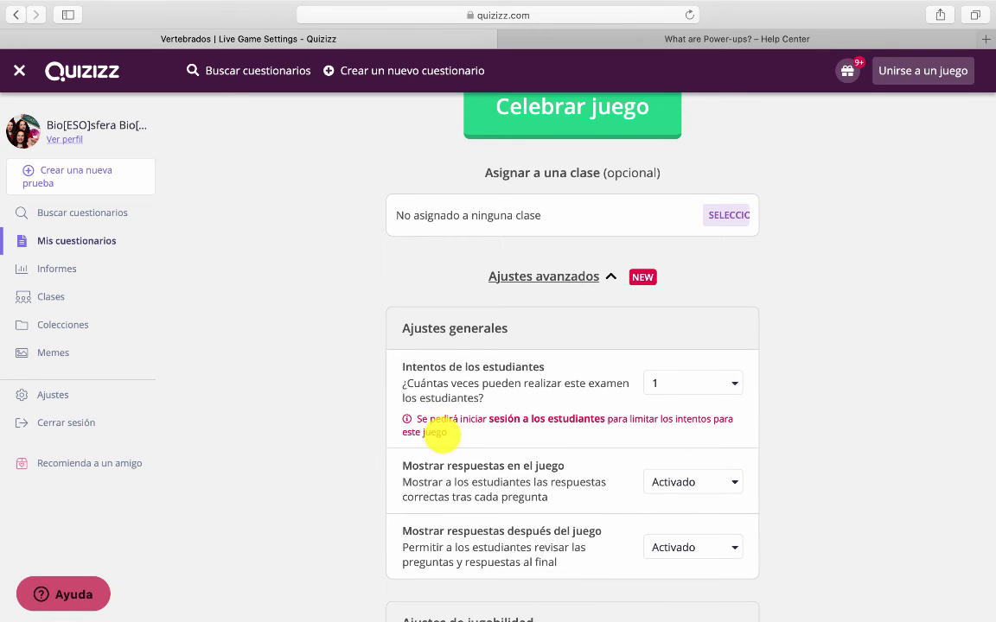
{"action": "scroll", "coordinate": [441, 435], "scroll_direction": "down", "scroll_amount": 1}
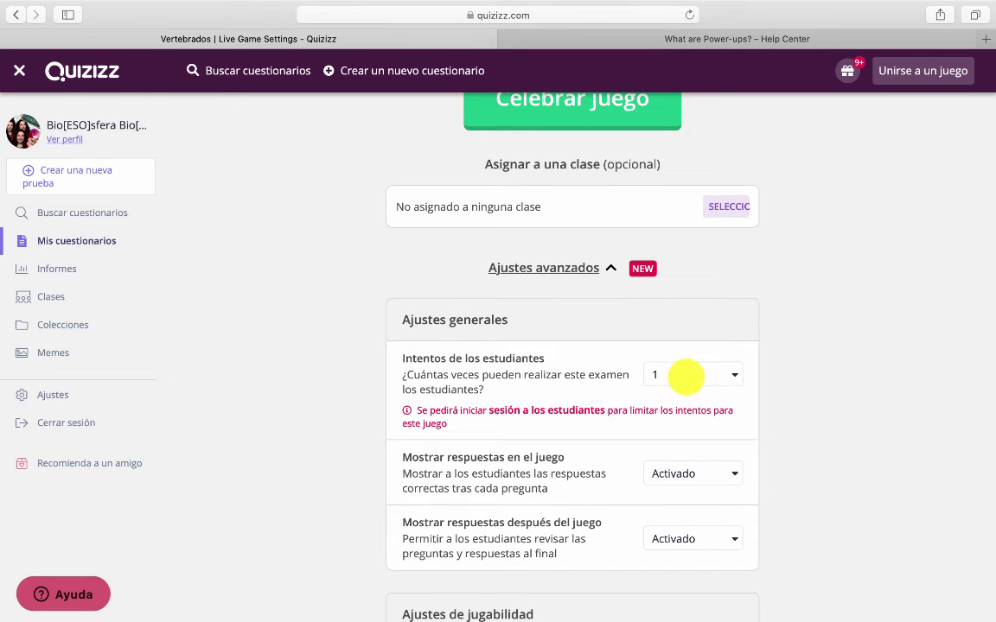
{"action": "left_click", "coordinate": [684, 376]}
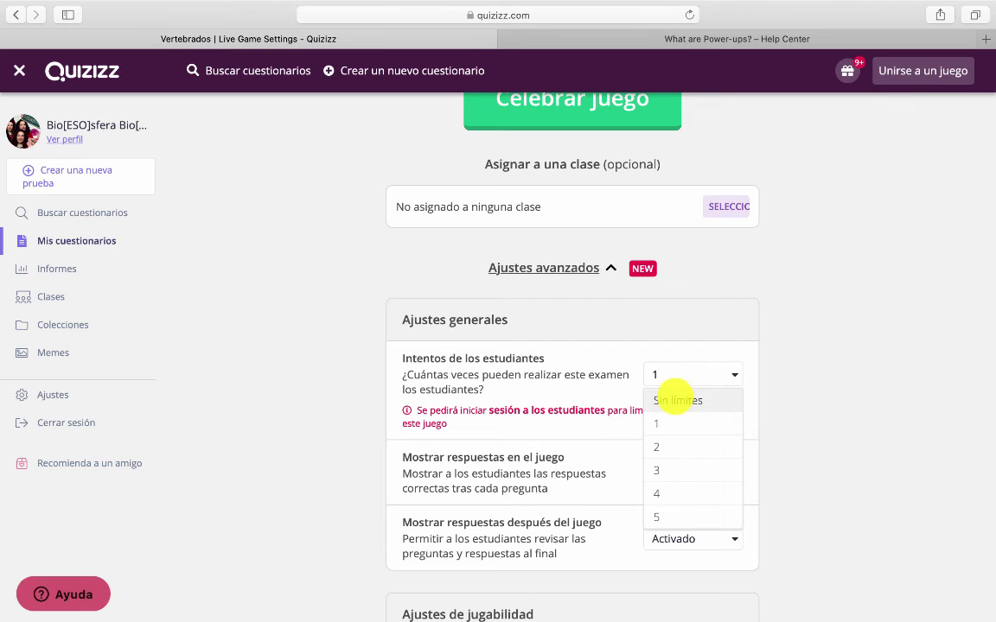
{"action": "left_click", "coordinate": [676, 400]}
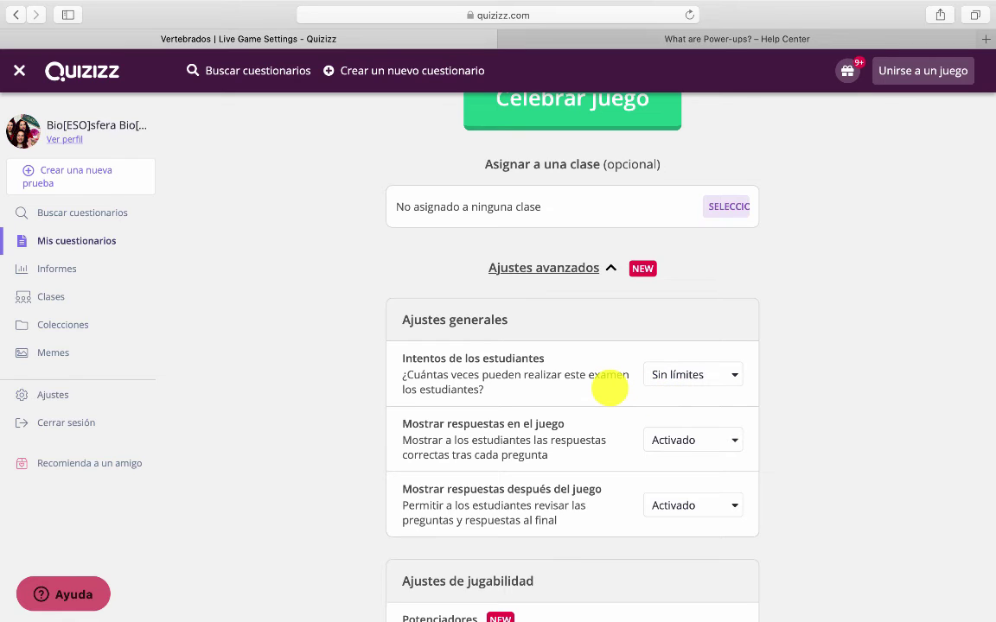
Open the class picker and cancel without assigning the homework to a class
{"action": "scroll", "coordinate": [609, 389], "scroll_direction": "up", "scroll_amount": 2}
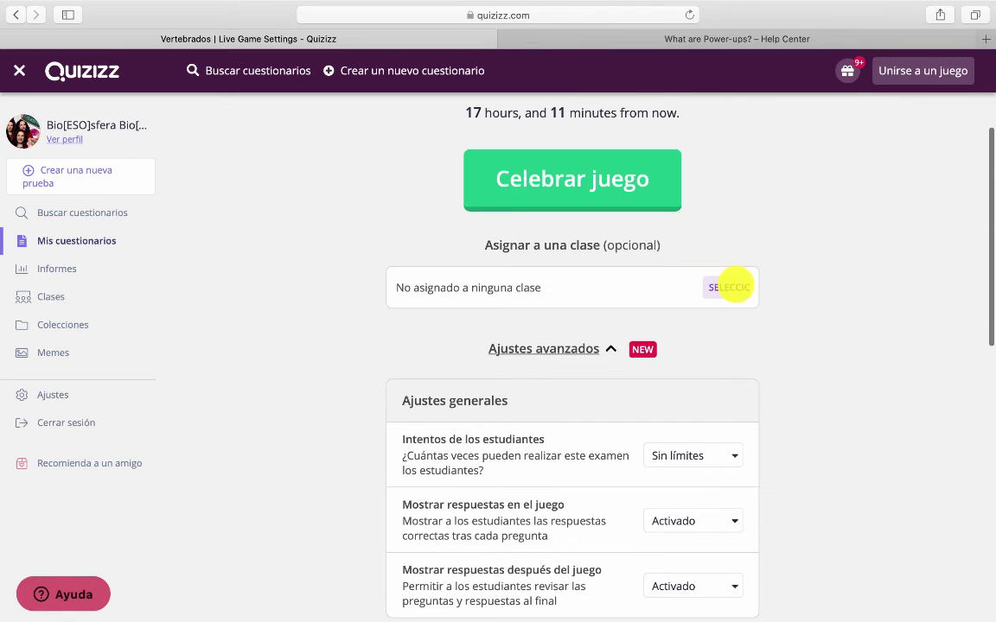
{"action": "left_click", "coordinate": [730, 287]}
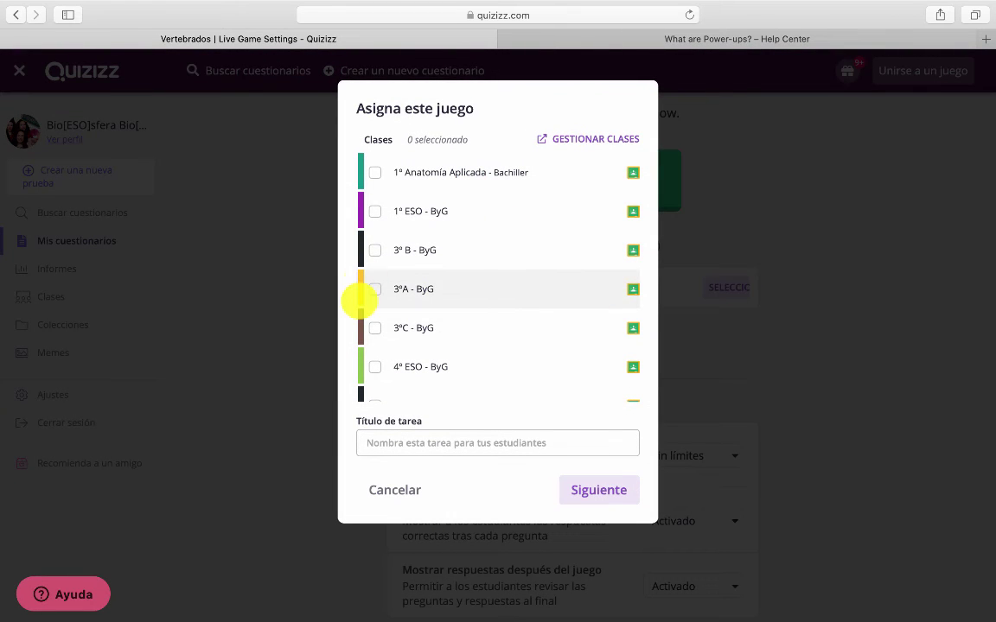
{"action": "left_click", "coordinate": [296, 318]}
{"action": "scroll", "coordinate": [395, 482], "scroll_direction": "down", "scroll_amount": 5}
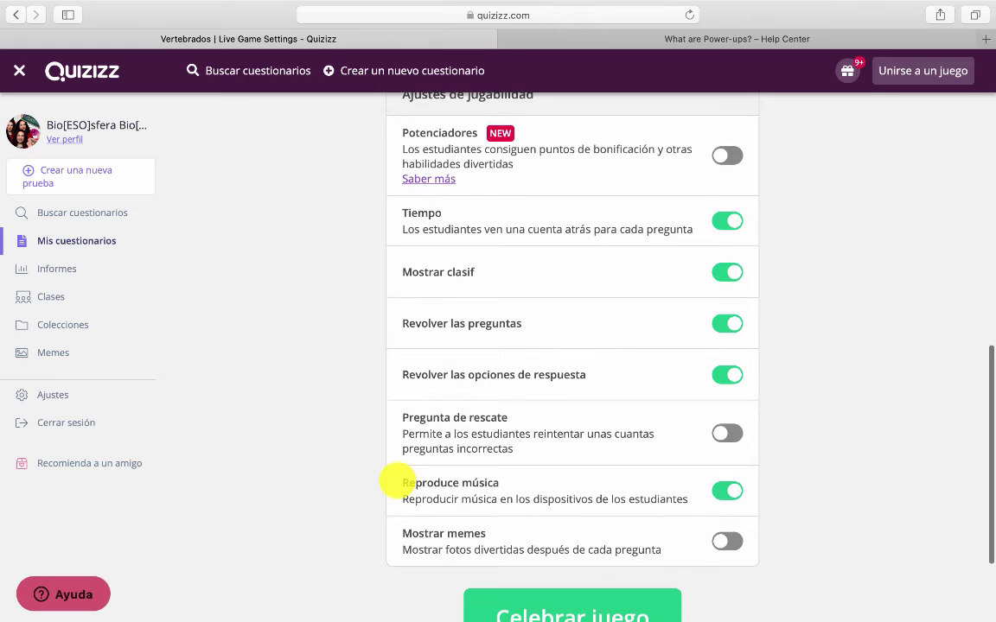
{"action": "scroll", "coordinate": [402, 484], "scroll_direction": "down", "scroll_amount": 1}
{"action": "scroll", "coordinate": [419, 510], "scroll_direction": "up", "scroll_amount": 10}
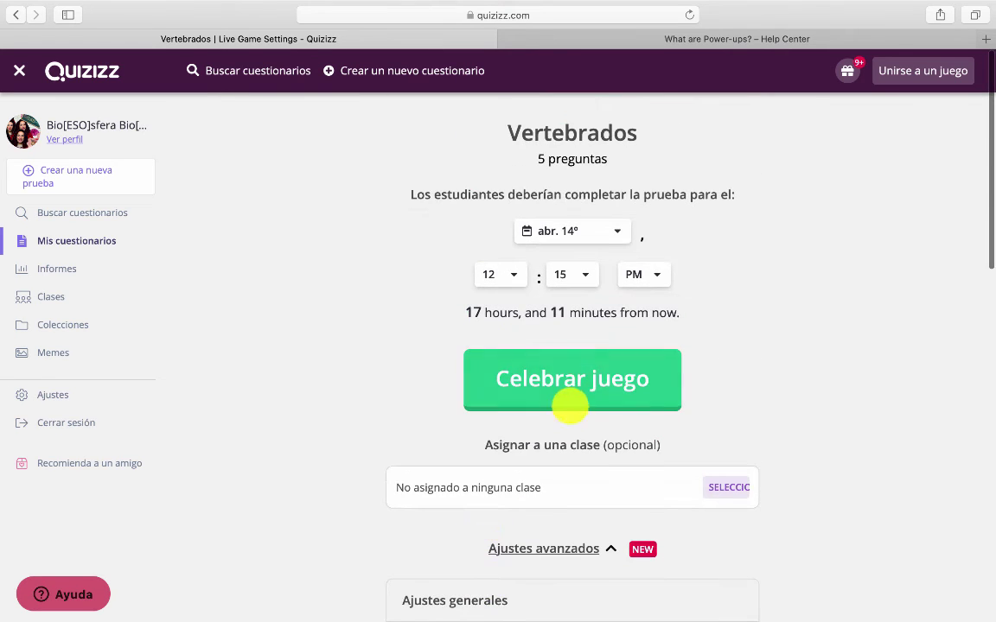
Assign the homework, load its copied join link in the other tab, then select code 495479
{"action": "left_click", "coordinate": [583, 380]}
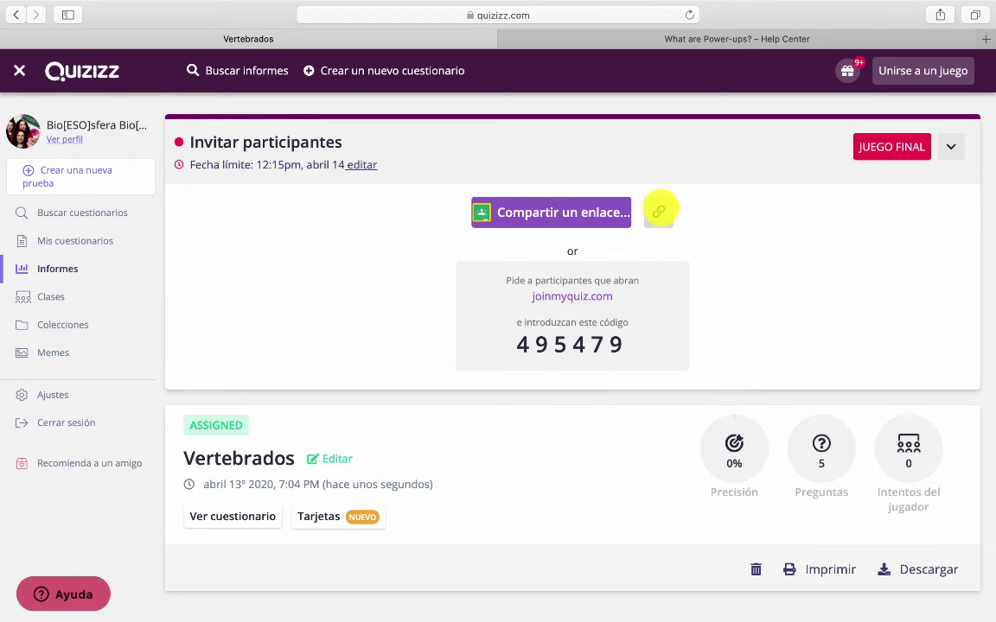
{"action": "left_click", "coordinate": [659, 211]}
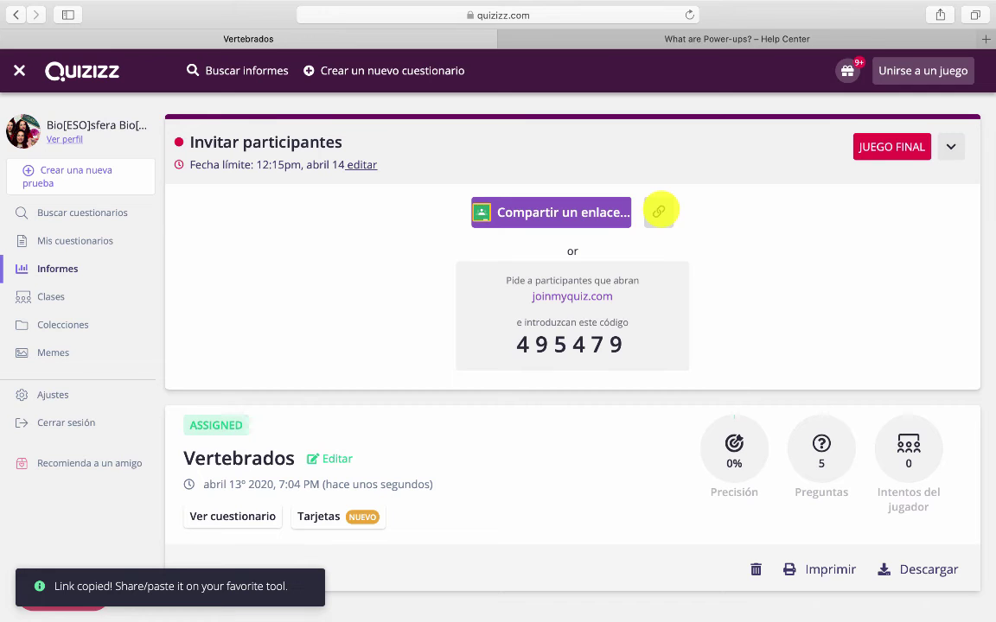
{"action": "left_click", "coordinate": [635, 38]}
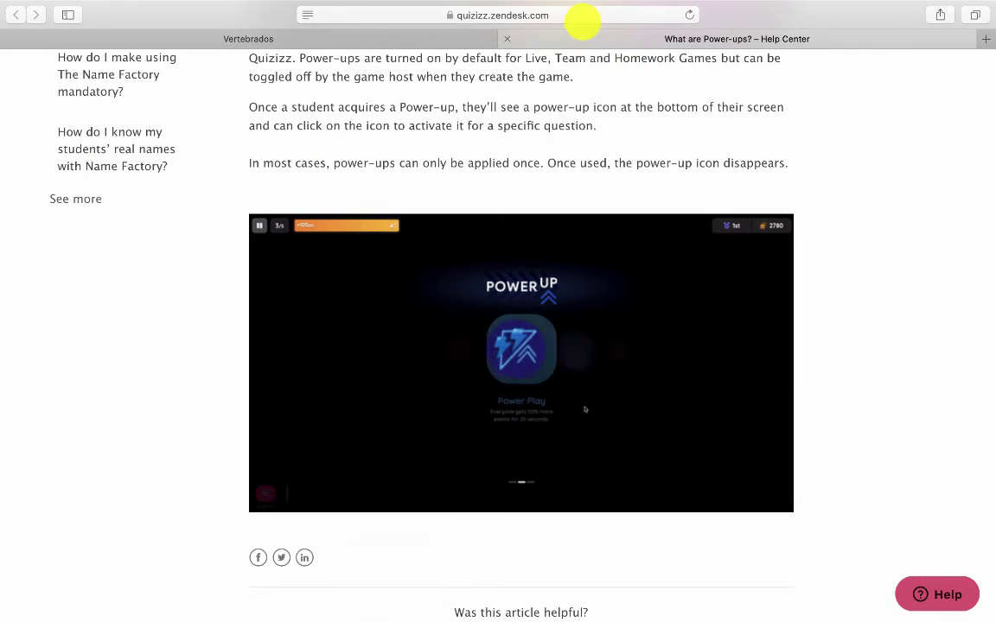
{"action": "left_click", "coordinate": [566, 14]}
{"action": "type", "text": "quizizz.com/join?gc=408478"}
{"action": "key", "text": "Return"}
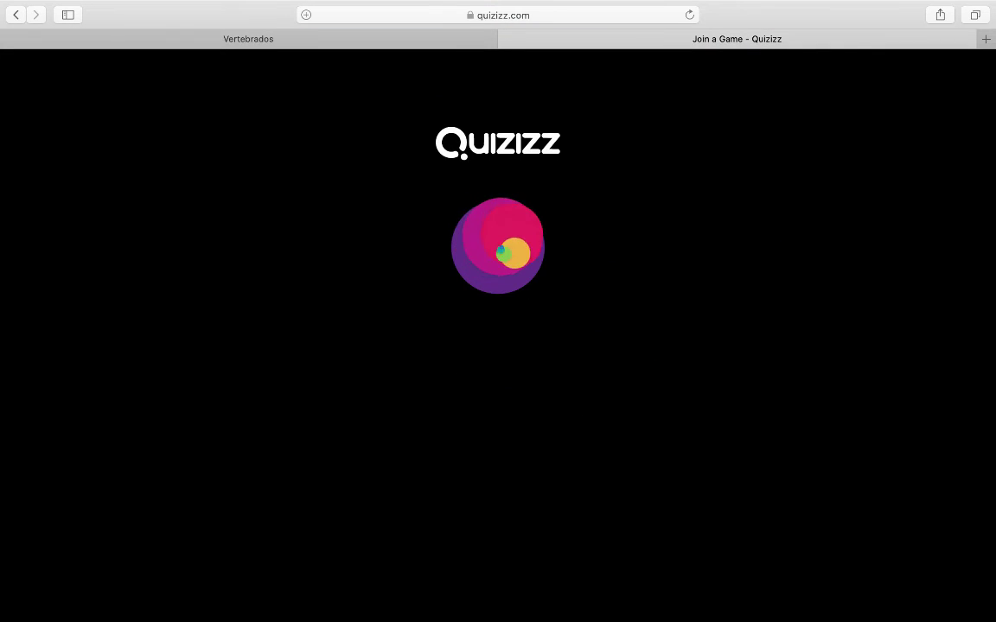
{"action": "left_click", "coordinate": [433, 35]}
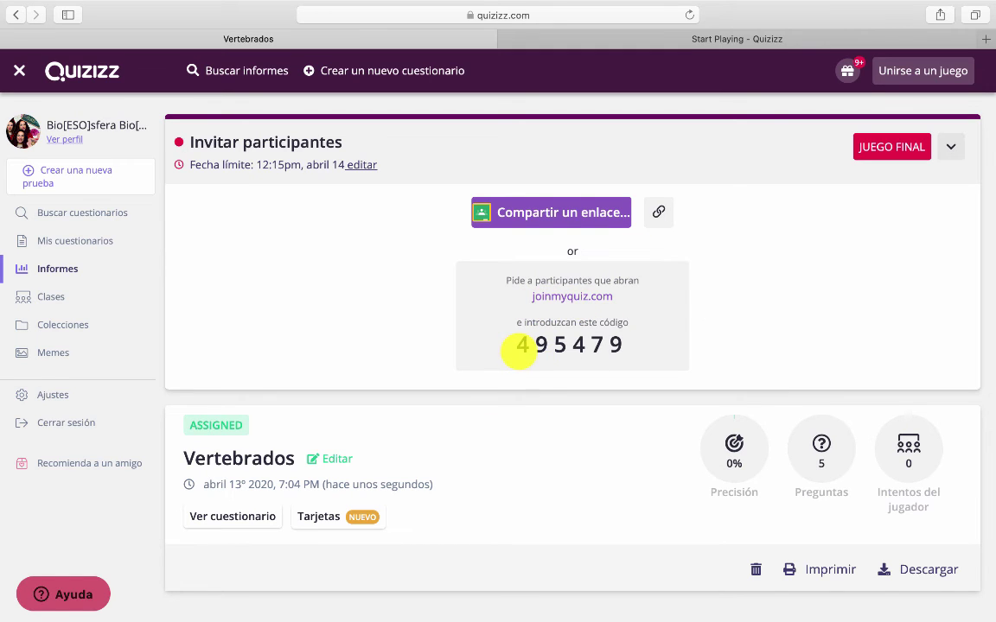
{"action": "left_click_drag", "start_coordinate": [518, 349], "coordinate": [624, 352]}
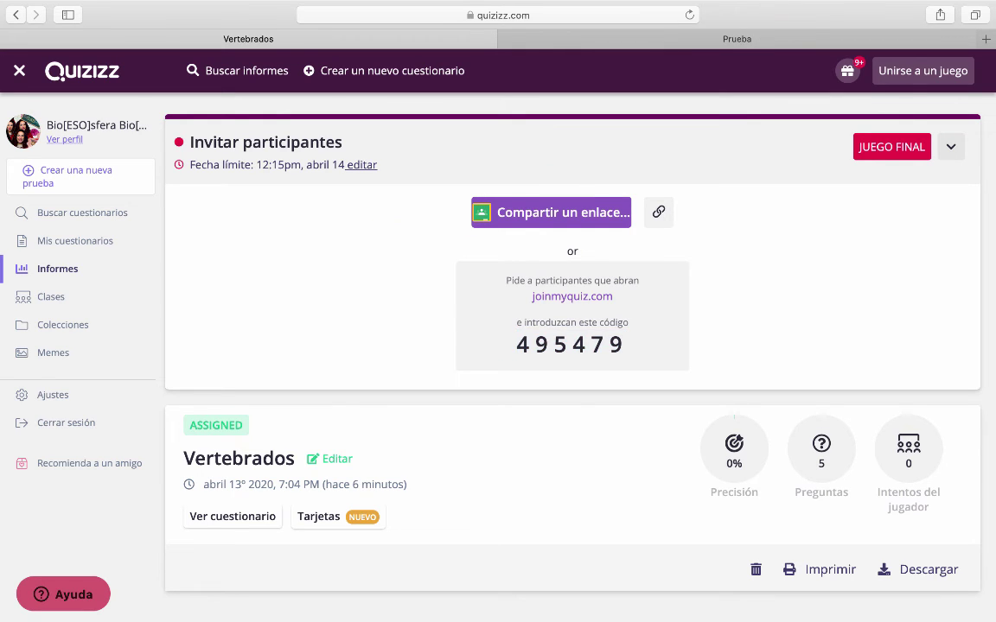
Post 'Aquí os dejo el enlace a quizziz' to the Prueba class with the Quizizz join link attached, then open the link to test it
{"action": "left_click", "coordinate": [659, 211]}
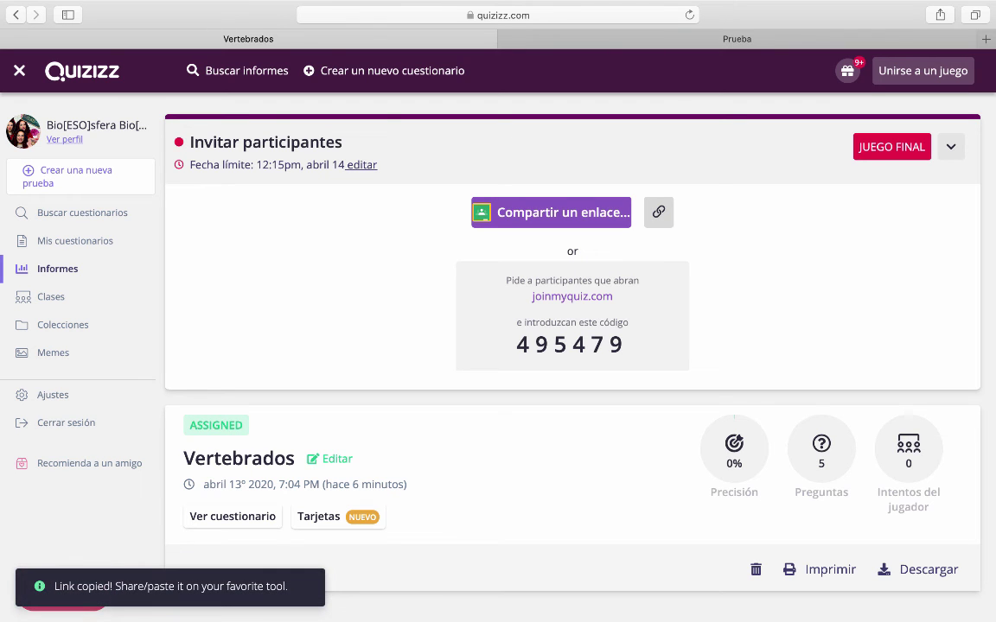
{"action": "key", "text": "ctrl+Tab"}
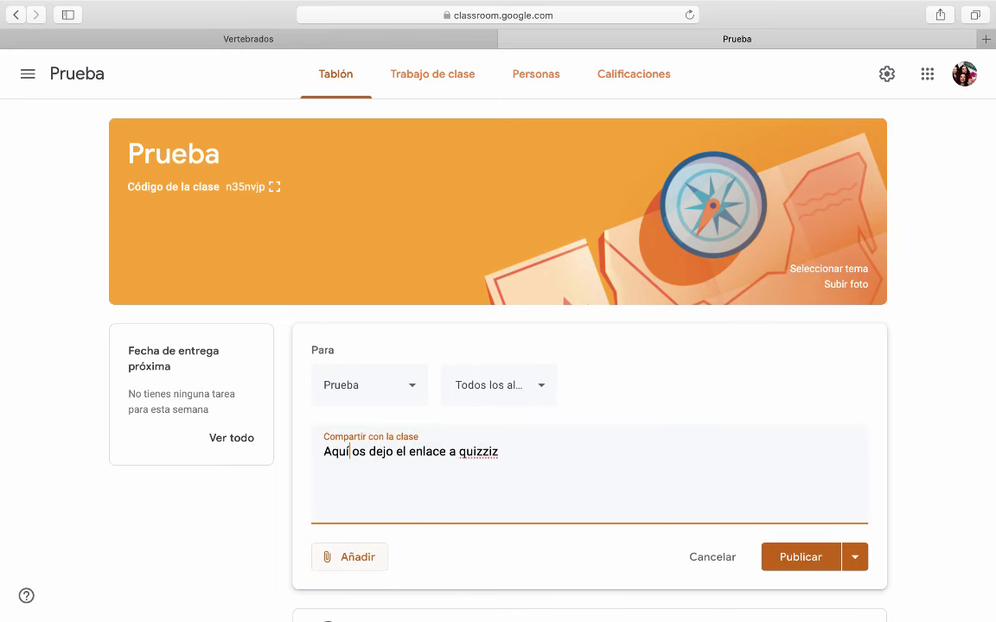
{"action": "left_click", "coordinate": [349, 556]}
{"action": "left_click", "coordinate": [365, 540]}
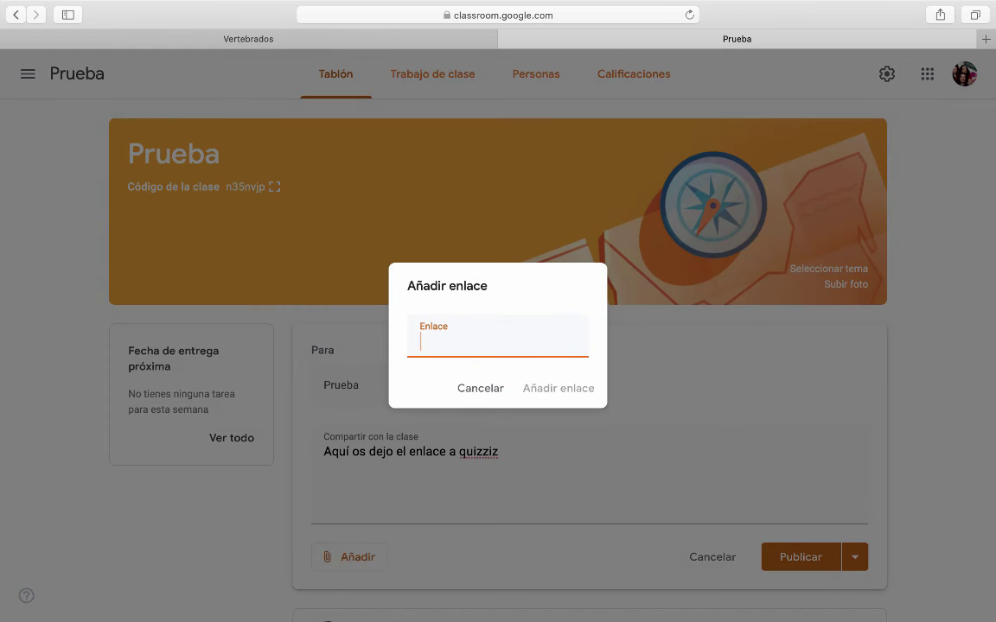
{"action": "key", "text": "super+v"}
{"action": "key", "text": "Return"}
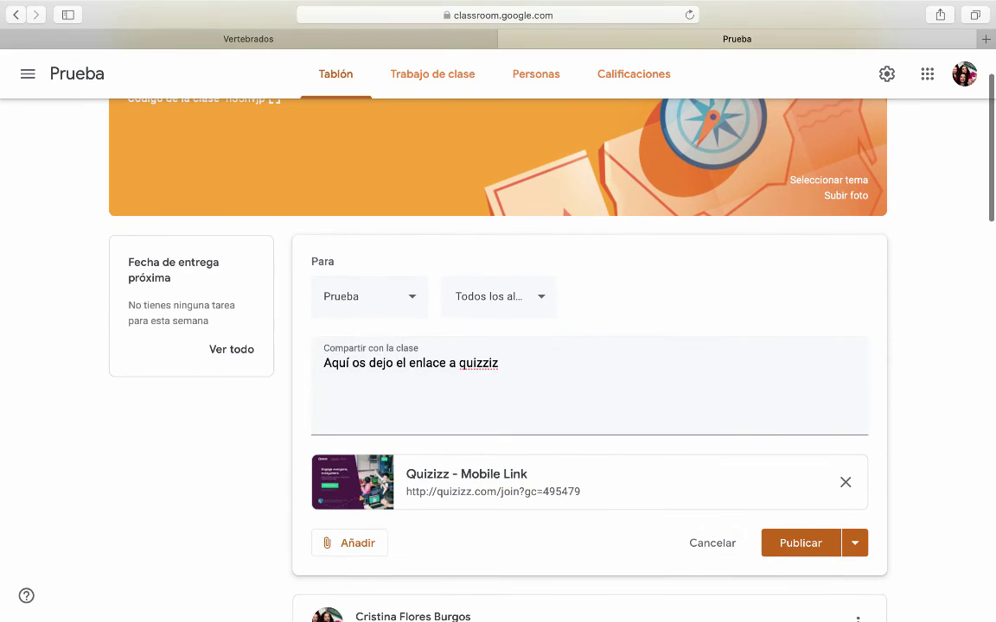
{"action": "key", "text": "super+Return"}
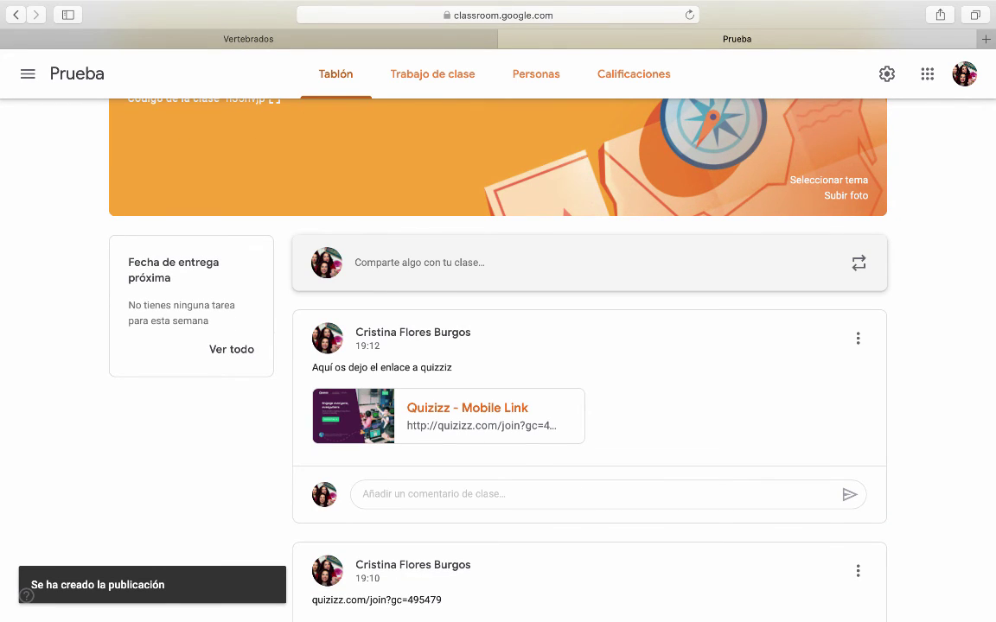
{"action": "left_click", "coordinate": [466, 416]}
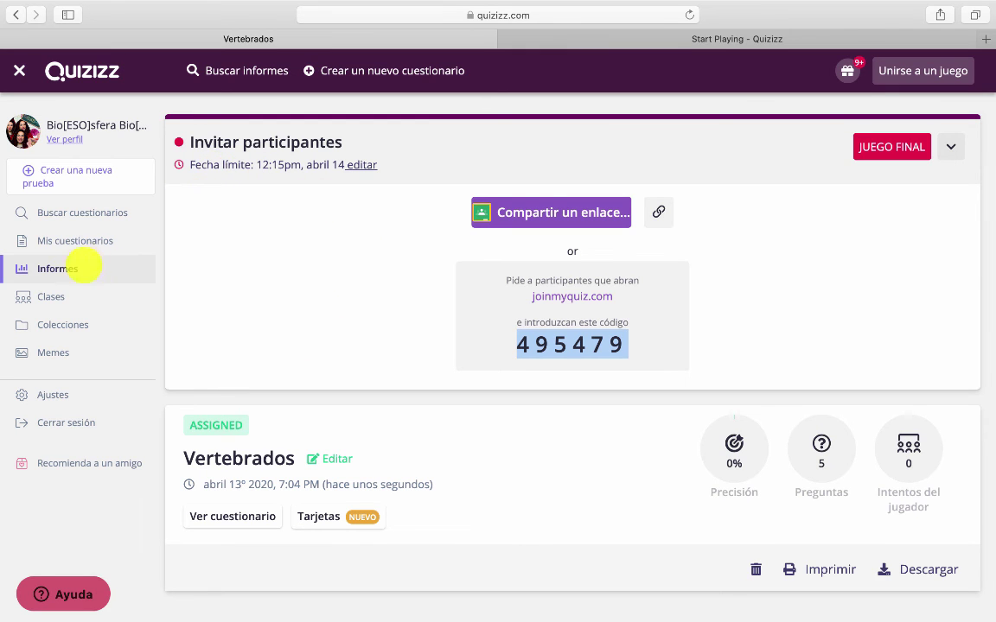
Open Informes and scroll to the Vertebrados homework report, showing 0 players and 0% accuracy
{"action": "left_click", "coordinate": [59, 269]}
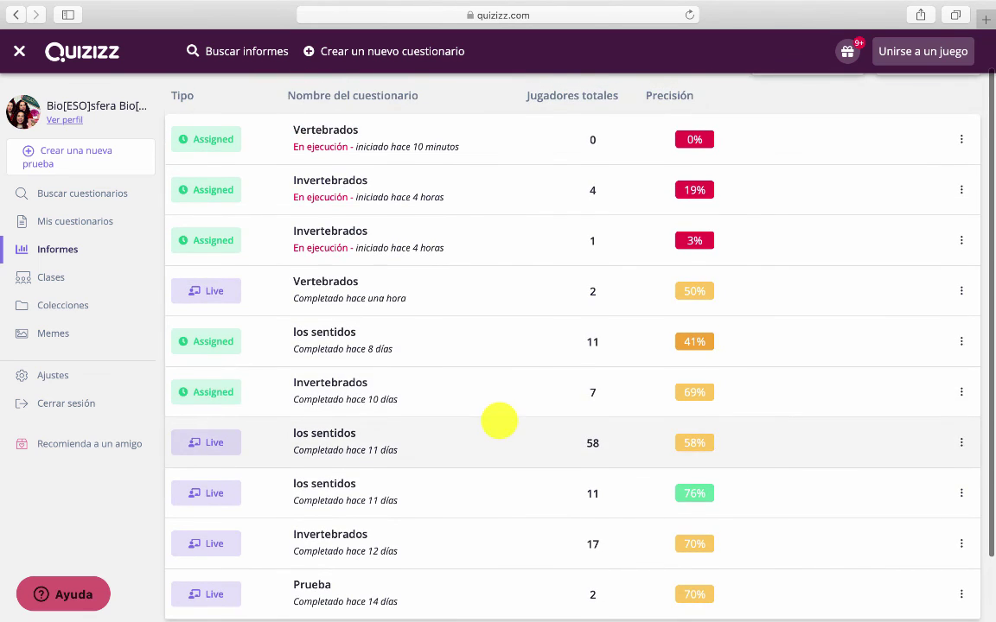
{"action": "scroll", "coordinate": [510, 411], "scroll_direction": "down", "scroll_amount": 2}
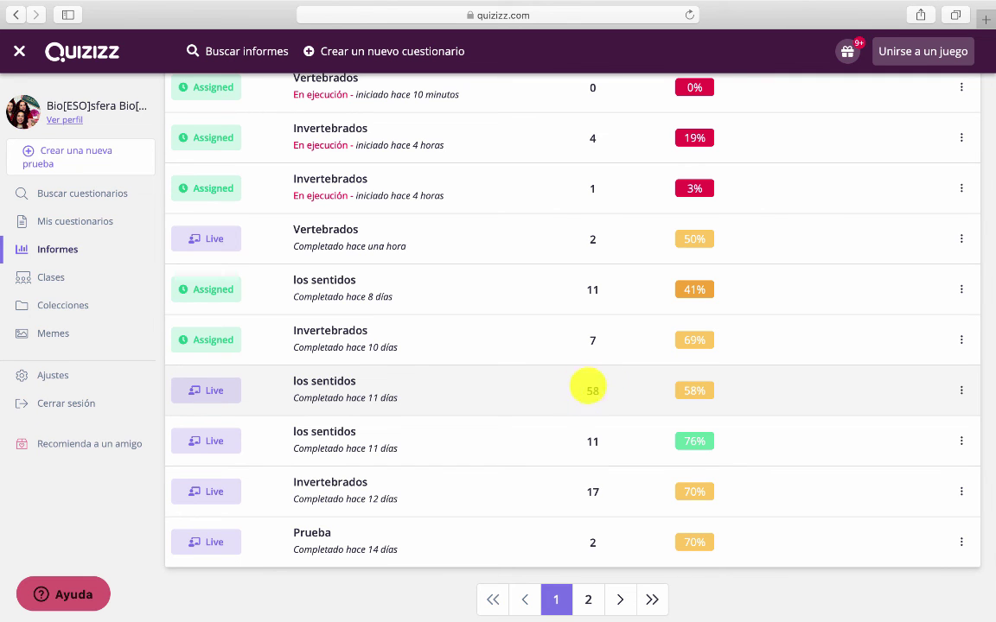
Open the 'los sentidos' live report and scroll the player ranking, topped by 38320 points at 89% accuracy
{"action": "left_click", "coordinate": [585, 393]}
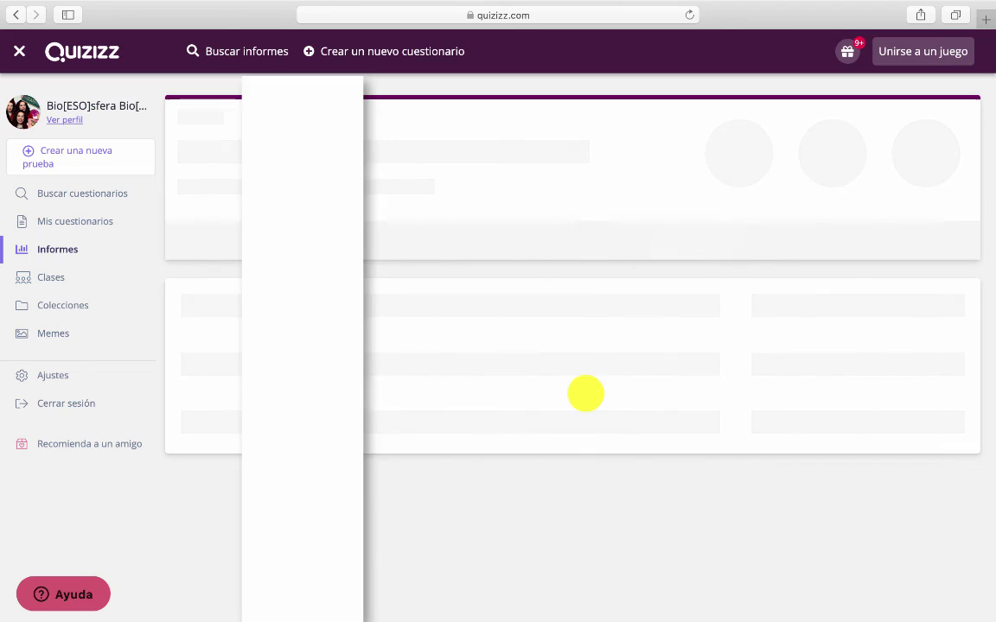
{"action": "scroll", "coordinate": [585, 393], "scroll_direction": "down", "scroll_amount": 5}
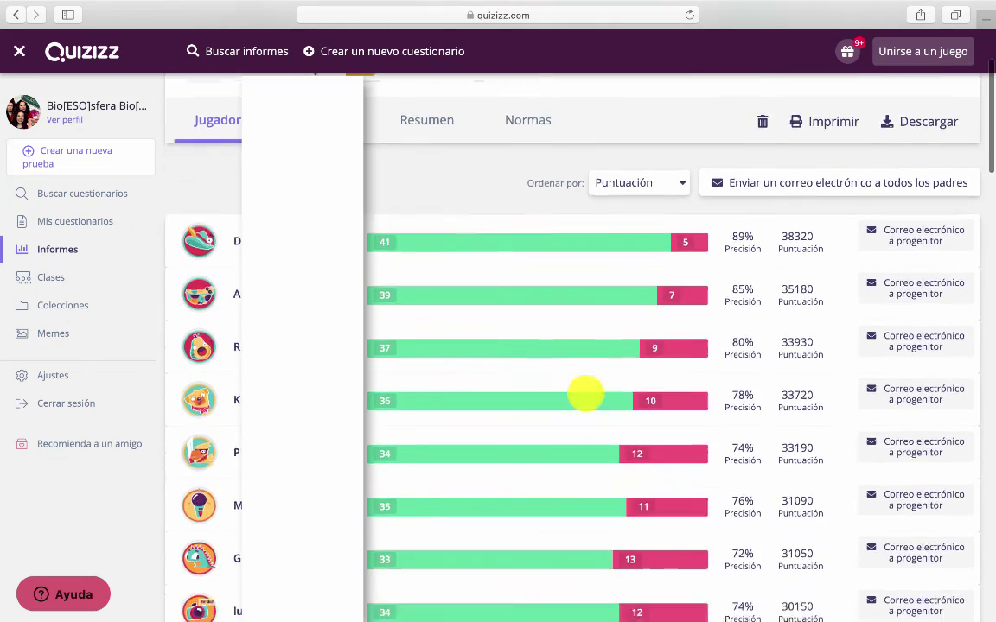
{"action": "scroll", "coordinate": [585, 393], "scroll_direction": "down", "scroll_amount": 7}
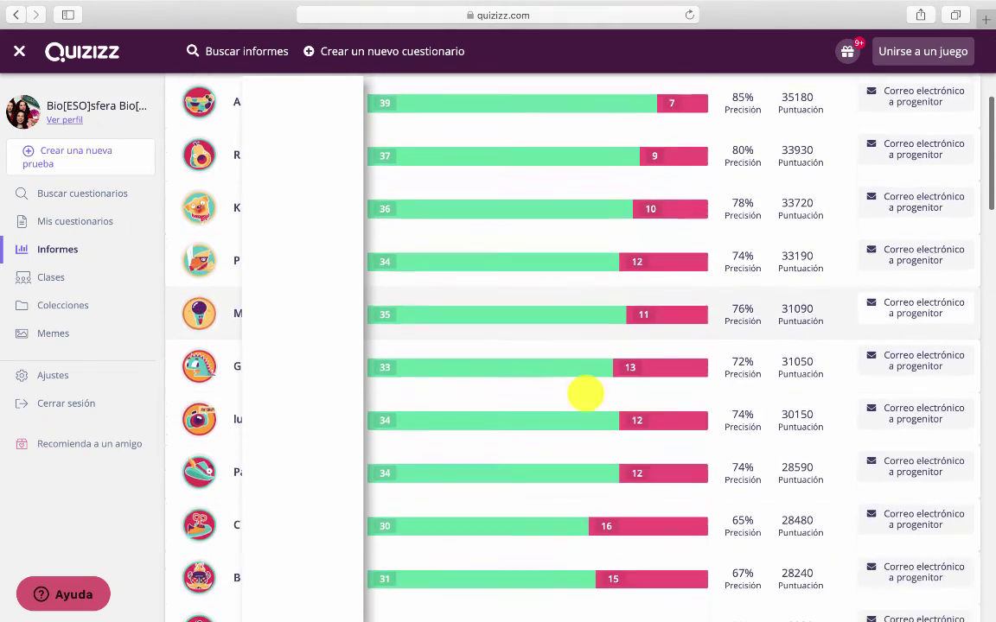
{"action": "scroll", "coordinate": [585, 394], "scroll_direction": "down", "scroll_amount": 5}
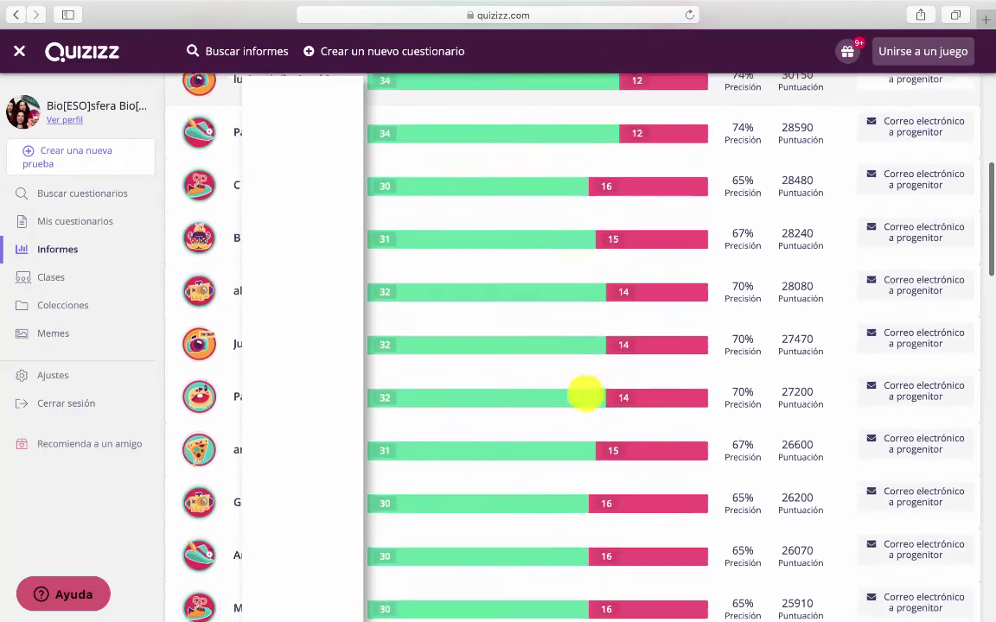
{"action": "scroll", "coordinate": [585, 394], "scroll_direction": "down", "scroll_amount": 3}
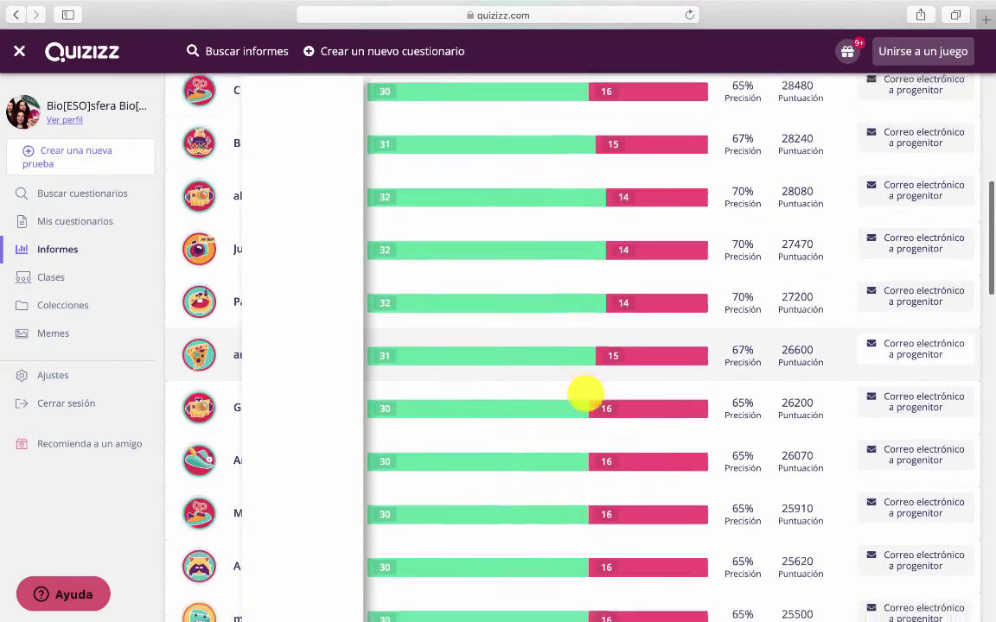
{"action": "scroll", "coordinate": [586, 393], "scroll_direction": "down", "scroll_amount": 2}
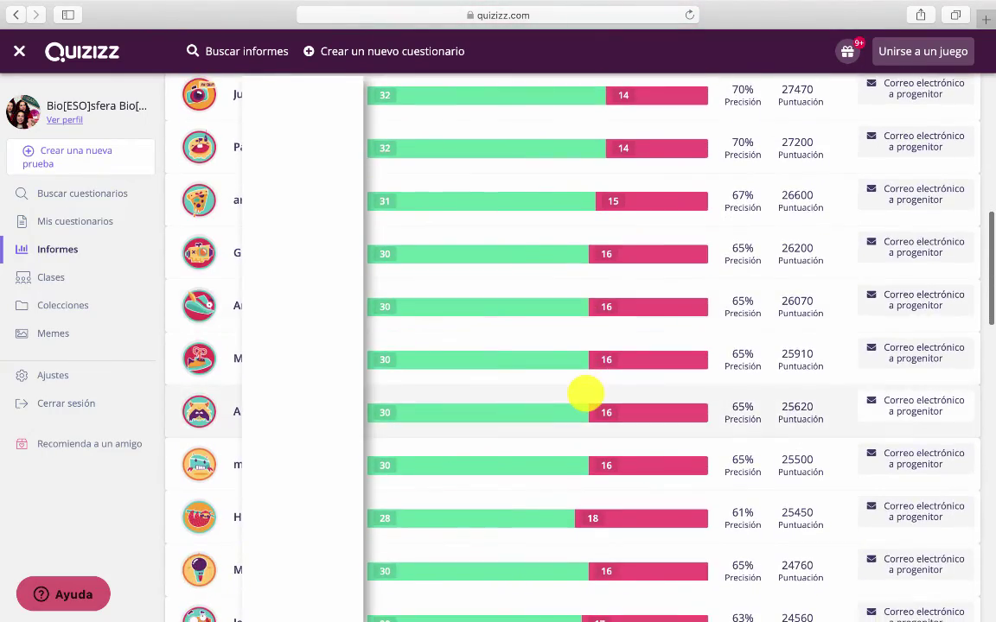
{"action": "scroll", "coordinate": [586, 393], "scroll_direction": "down", "scroll_amount": 1}
{"action": "scroll", "coordinate": [585, 393], "scroll_direction": "down", "scroll_amount": 10}
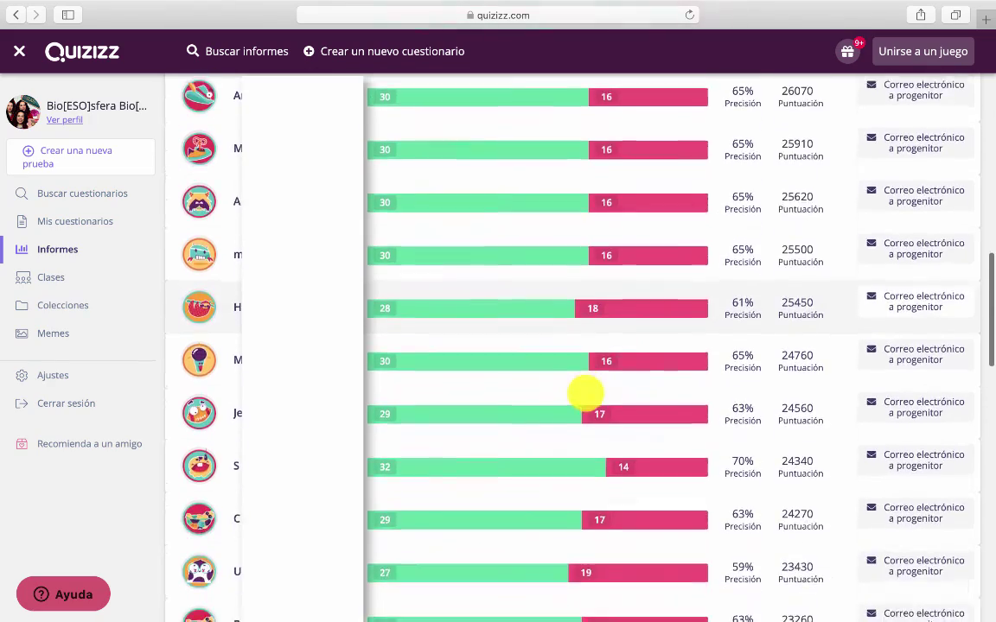
{"action": "scroll", "coordinate": [585, 394], "scroll_direction": "down", "scroll_amount": 5}
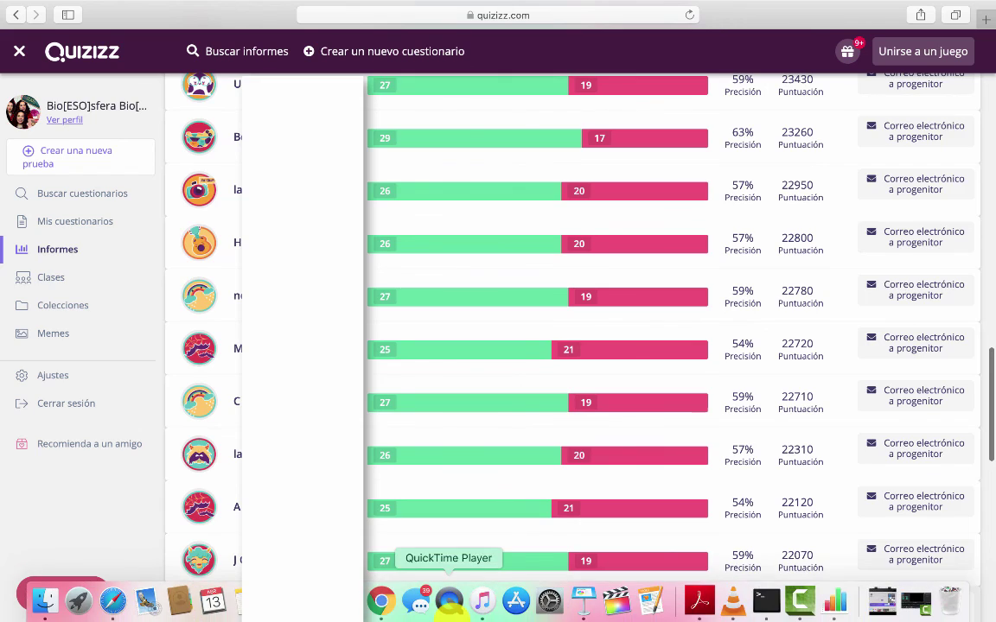
{"action": "scroll", "coordinate": [326, 249], "scroll_direction": "up", "scroll_amount": 20}
Show the 'los sentidos' results question by question and scroll down to question 6
{"action": "left_click", "coordinate": [325, 263]}
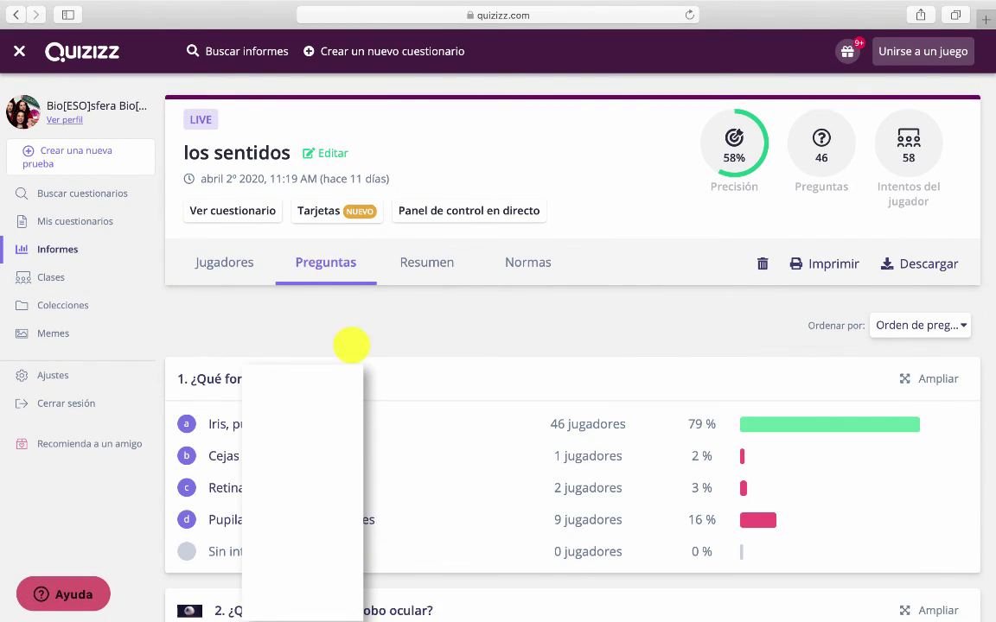
{"action": "scroll", "coordinate": [351, 344], "scroll_direction": "down", "scroll_amount": 2}
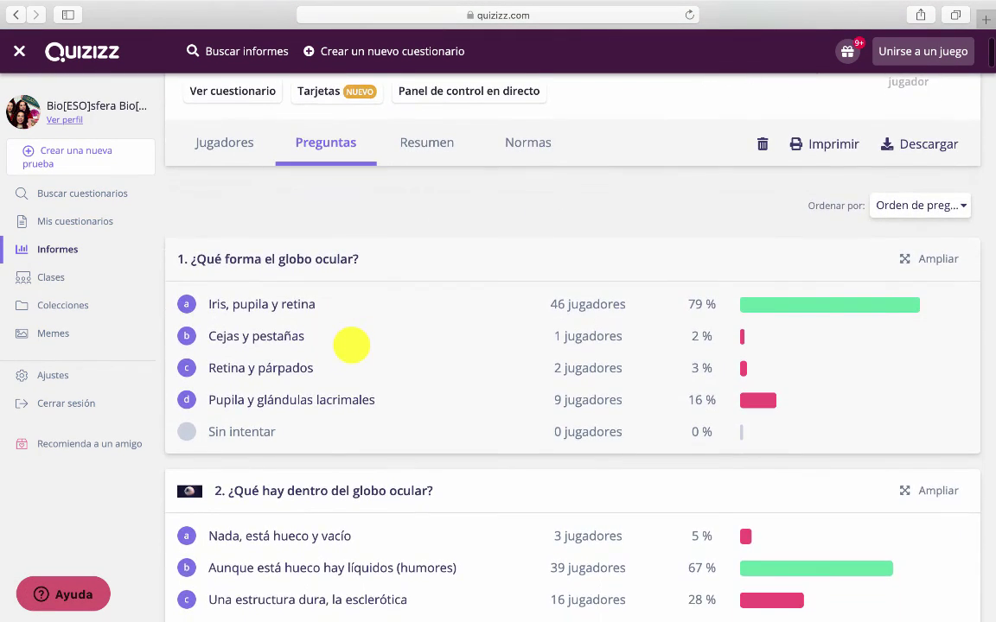
{"action": "scroll", "coordinate": [351, 346], "scroll_direction": "down", "scroll_amount": 3}
{"action": "scroll", "coordinate": [351, 345], "scroll_direction": "down", "scroll_amount": 1}
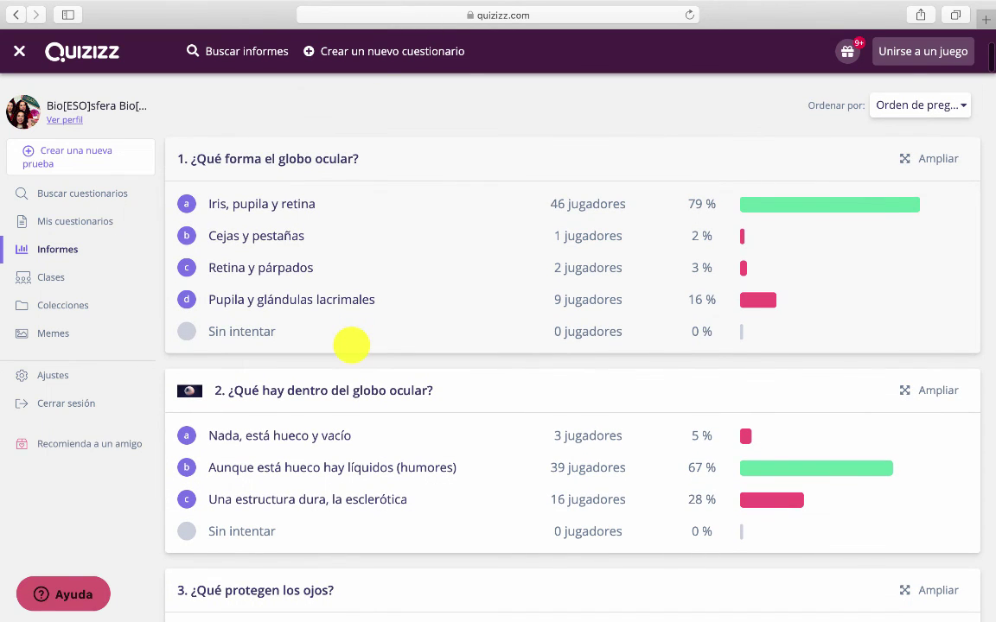
{"action": "scroll", "coordinate": [351, 344], "scroll_direction": "down", "scroll_amount": 2}
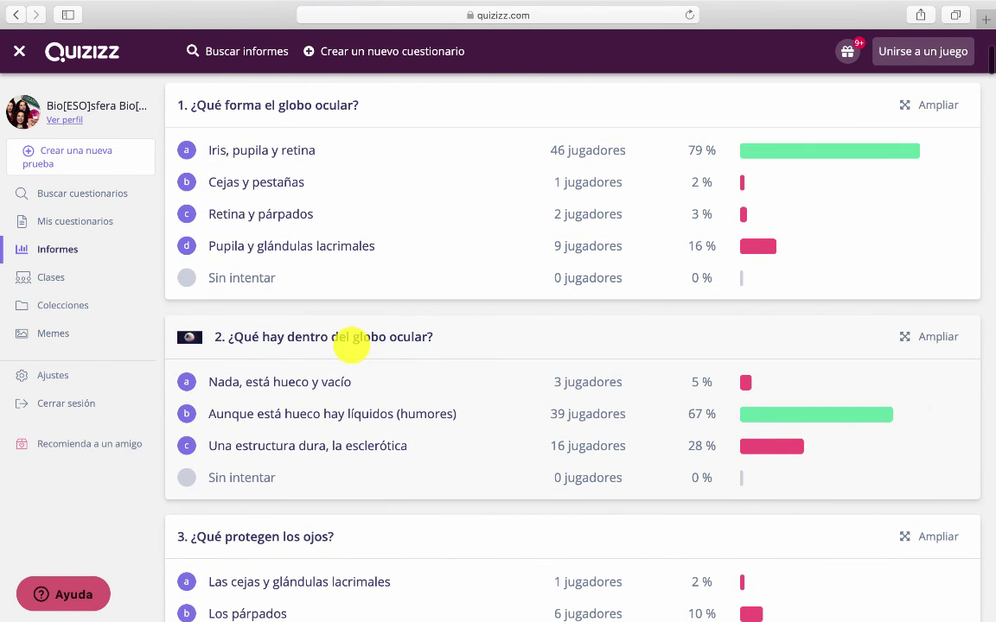
{"action": "scroll", "coordinate": [351, 345], "scroll_direction": "down", "scroll_amount": 5}
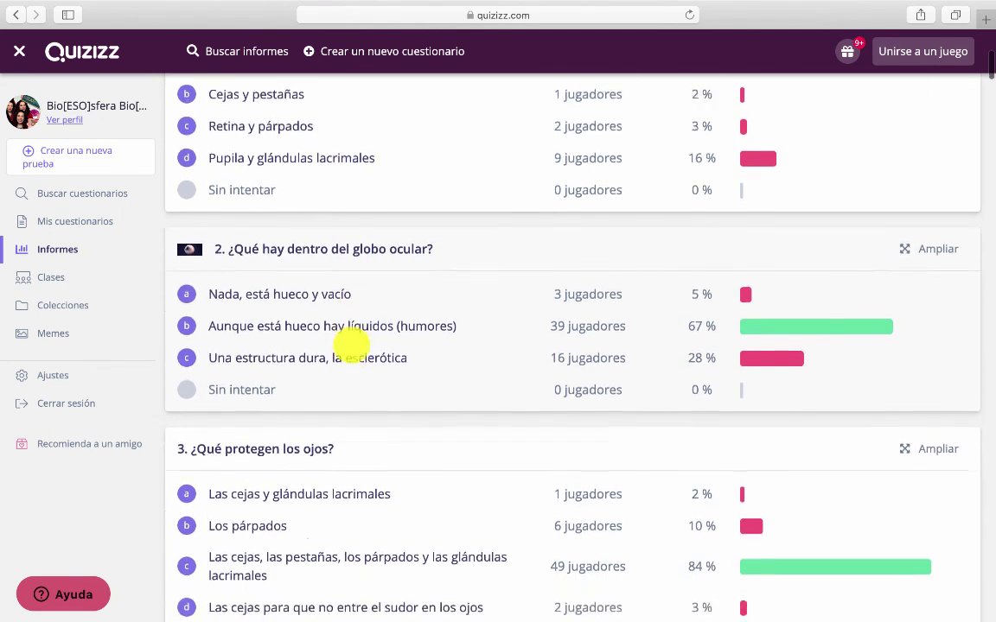
{"action": "scroll", "coordinate": [351, 345], "scroll_direction": "down", "scroll_amount": 10}
Inspect who answered question 6, then return to the Quizizz home dashboard
{"action": "left_click", "coordinate": [603, 386]}
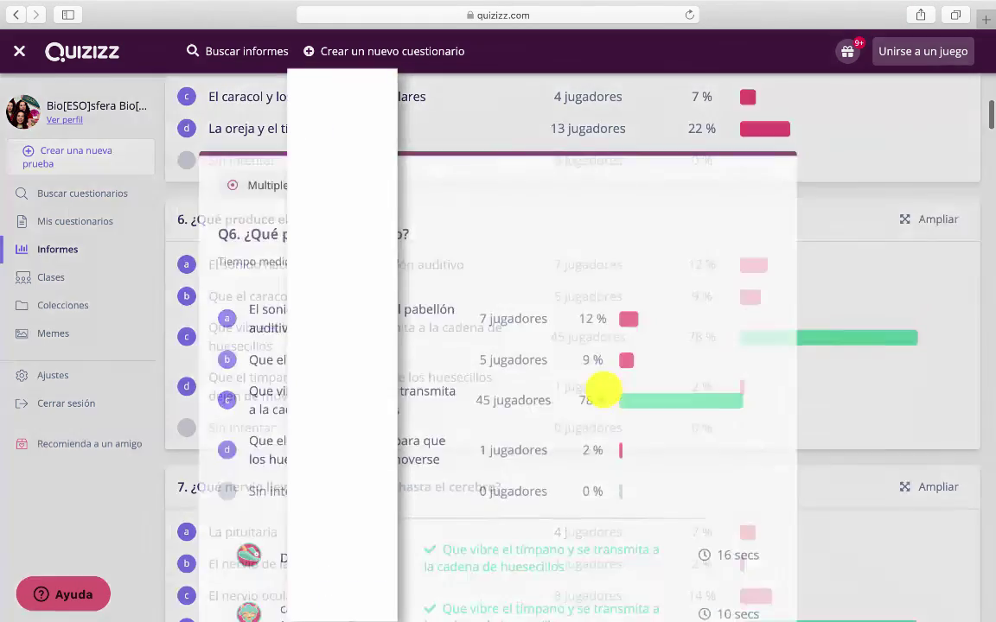
{"action": "scroll", "coordinate": [603, 388], "scroll_direction": "down", "scroll_amount": 8}
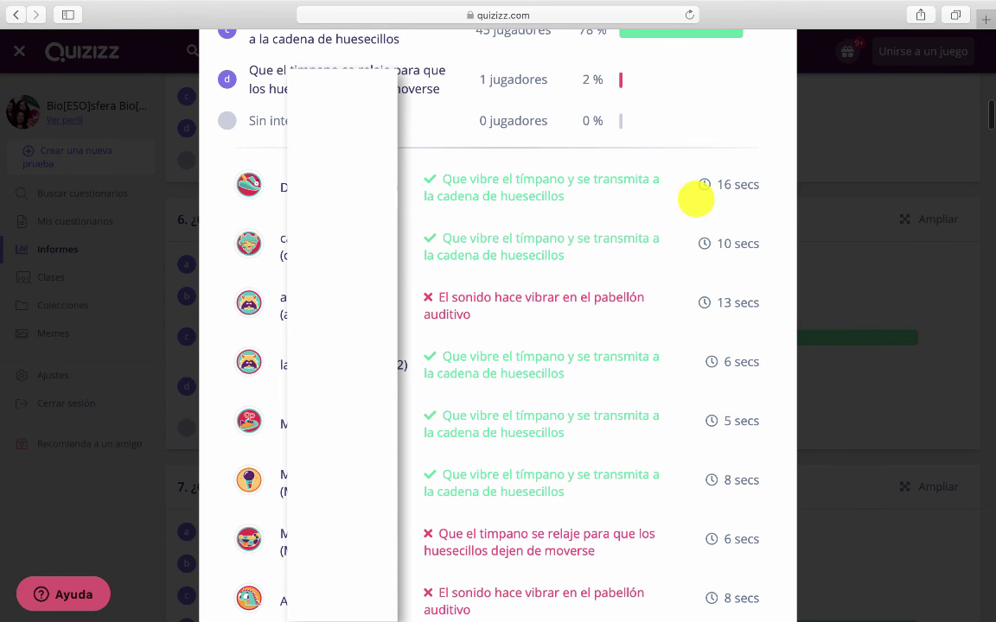
{"action": "scroll", "coordinate": [699, 427], "scroll_direction": "down", "scroll_amount": 1}
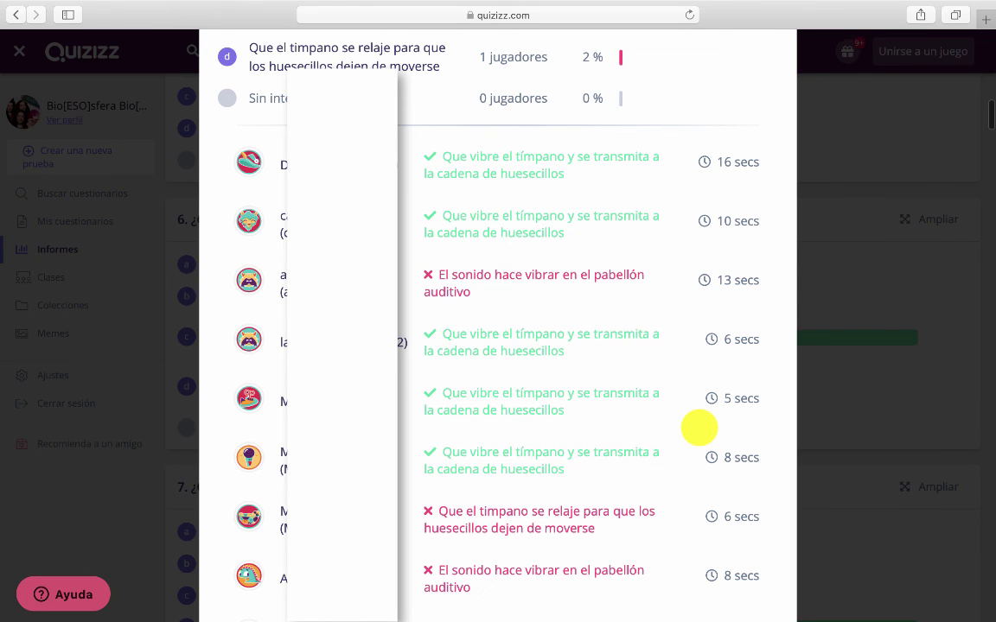
{"action": "left_click", "coordinate": [115, 45]}
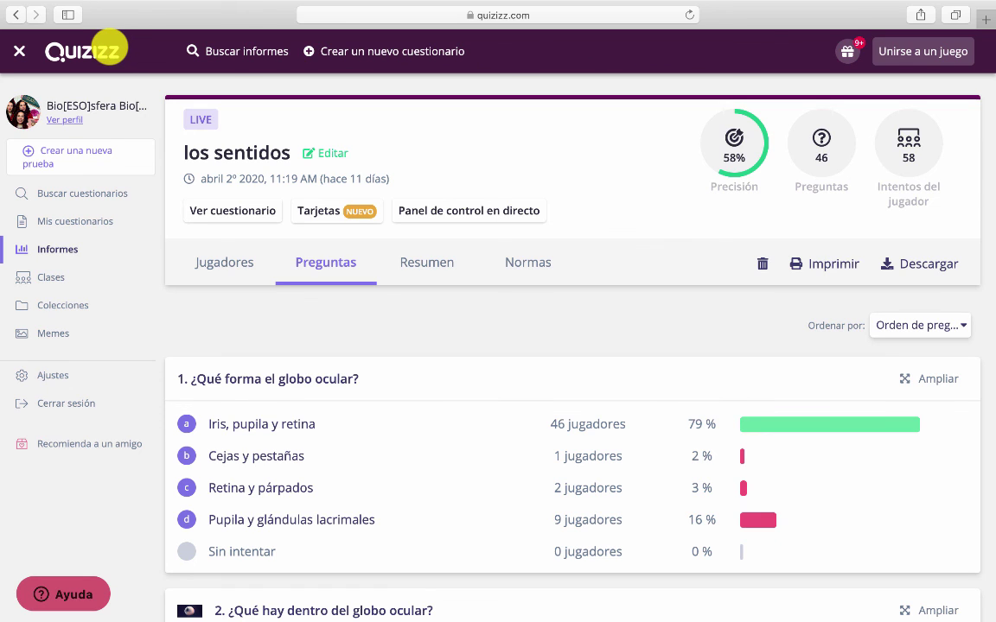
{"action": "left_click", "coordinate": [107, 51]}
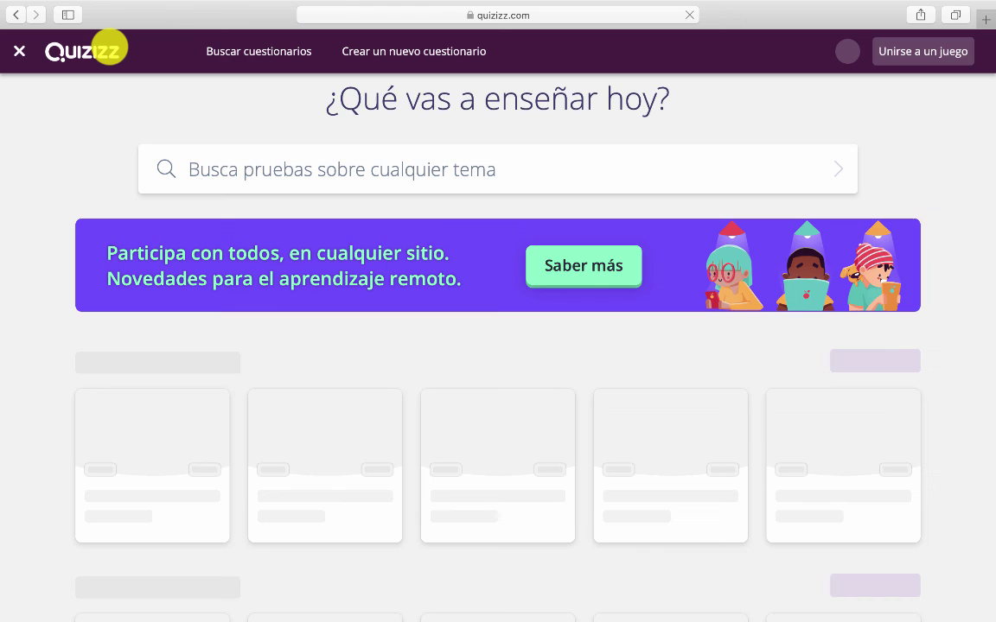